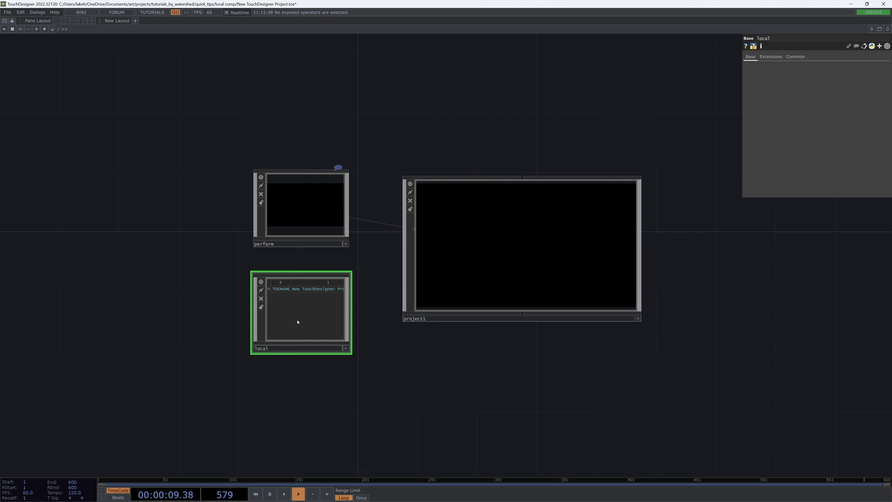
- Open the local component, examine its variable tables, shortcuts, master_beat, midi, maps and time operators, and return to the root network
key(i)
drag(366, 241, 456, 239)
right_drag(619, 154, 218, 94)
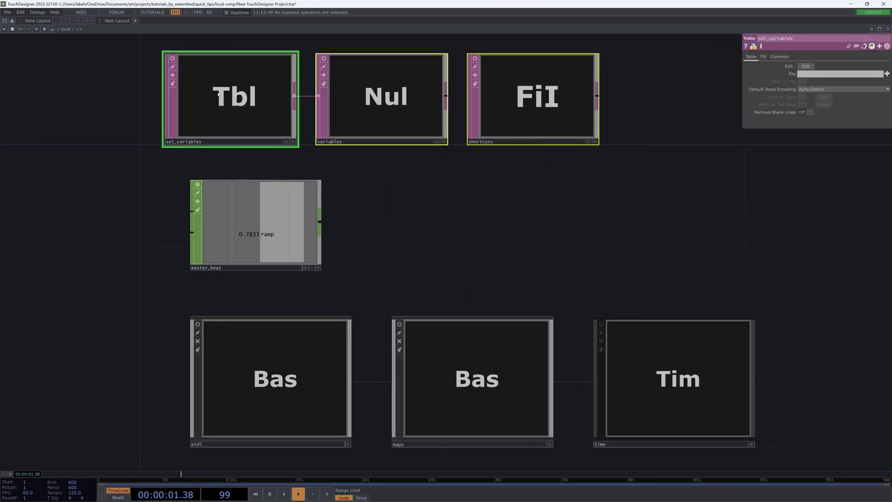
mouse_move(218, 94)
mouse_down()
mouse_move(253, 85)
mouse_move(228, 86)
mouse_up()
click(223, 58)
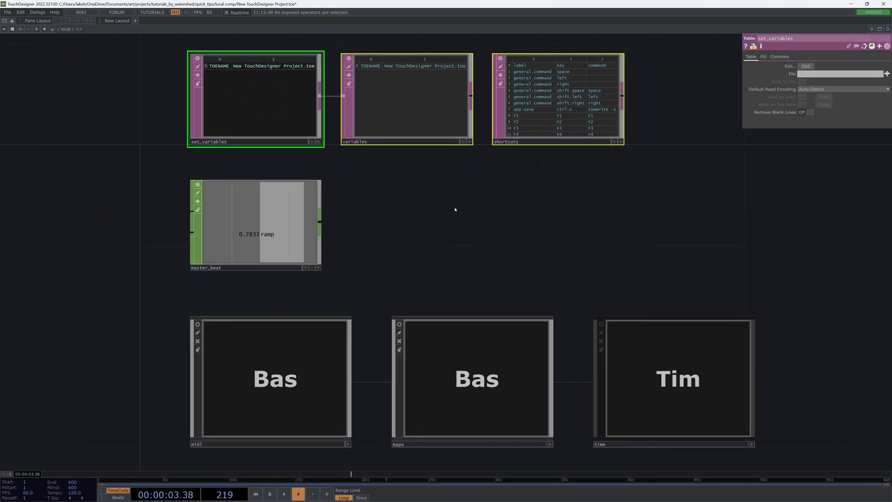
click(455, 210)
scroll(561, 73, up, 3)
scroll(561, 73, down, 3)
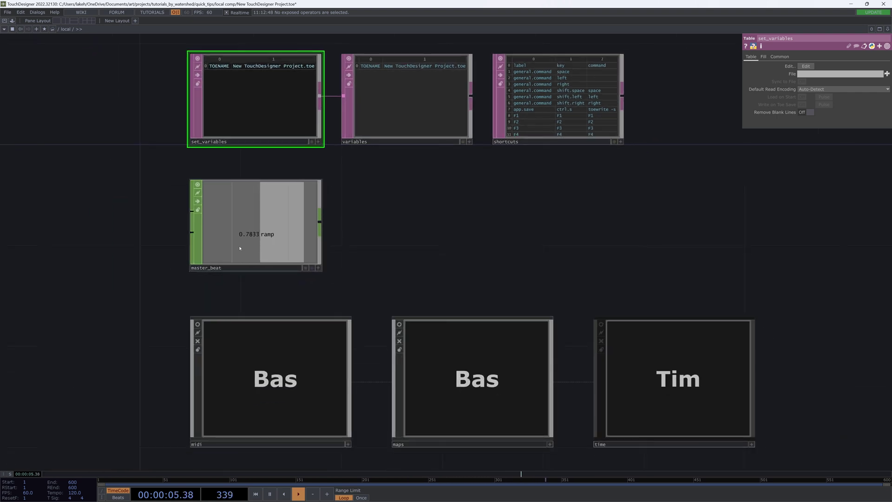
click(240, 248)
drag(434, 225, 441, 177)
right_drag(183, 266, 771, 371)
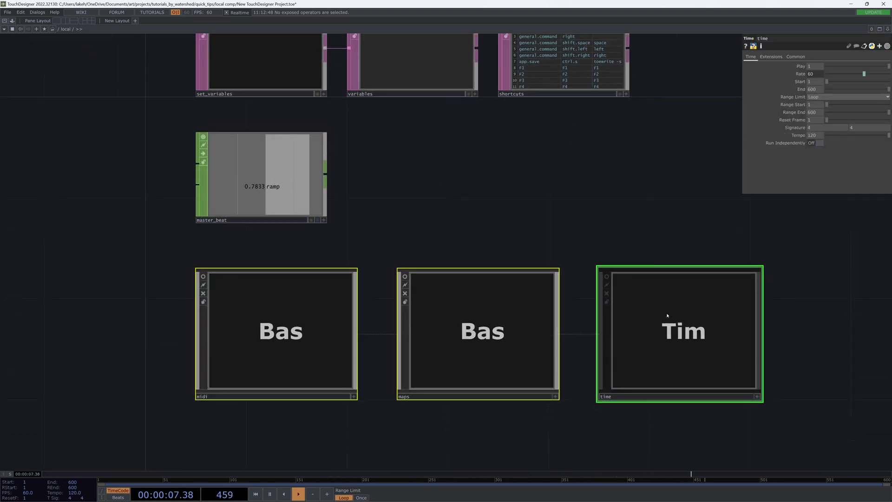
key(u)
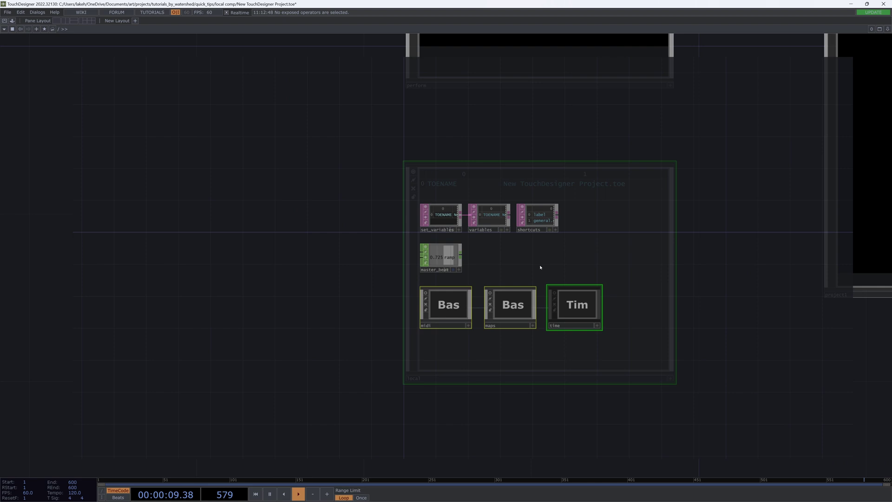
- Look inside the perform window component and return to the root network
scroll(540, 267, down, 5)
scroll(606, 318, up, 3)
drag(606, 321, 530, 467)
click(374, 171)
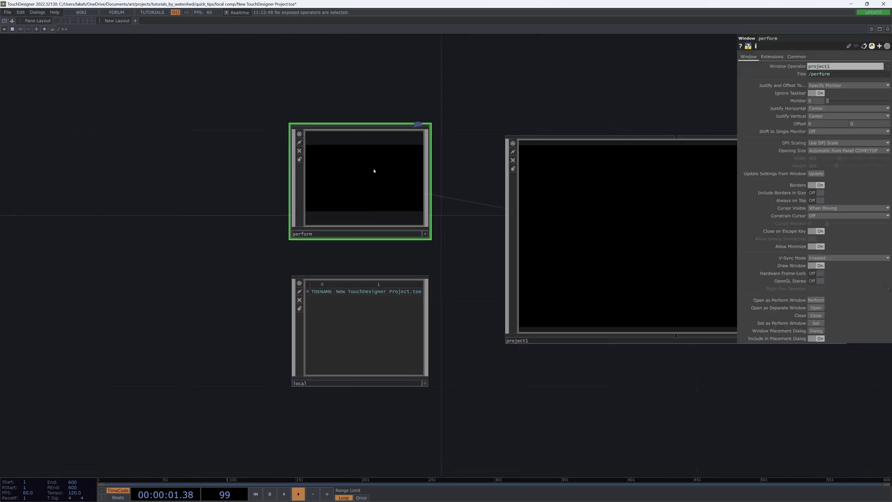
drag(474, 55, 380, 41)
key(i)
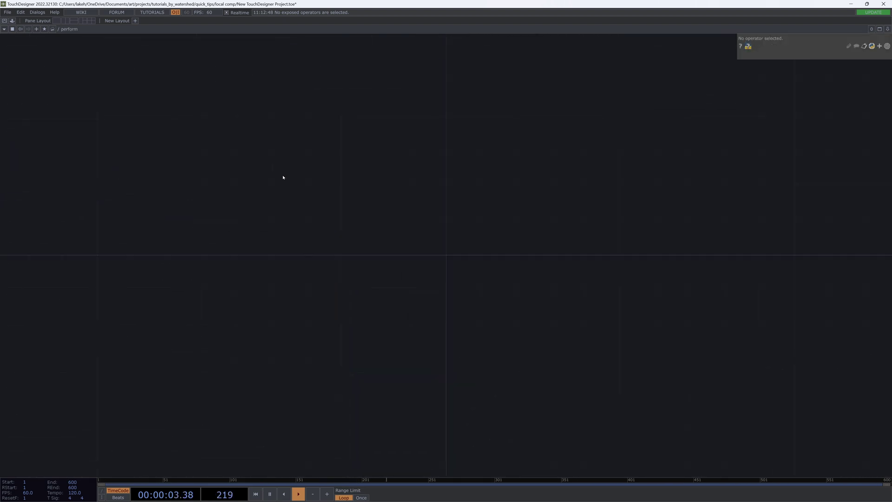
key(u)
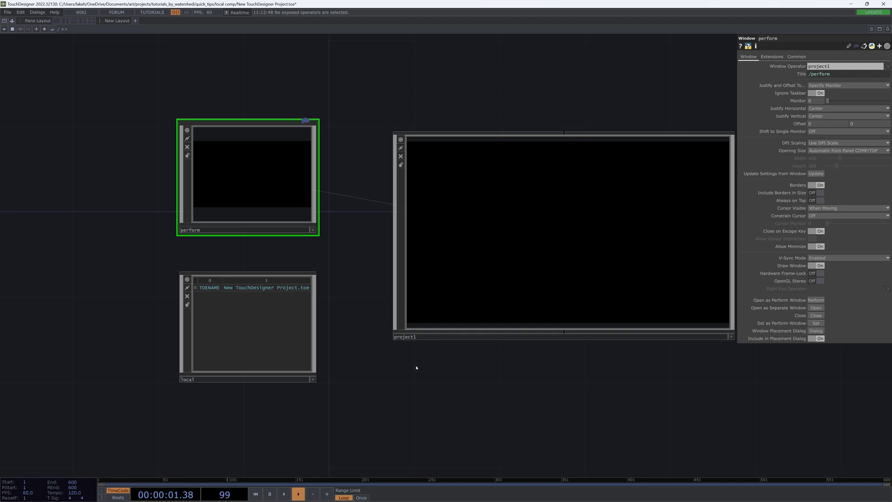
- Delete the perform window component and move the local component up beside project1
click(486, 263)
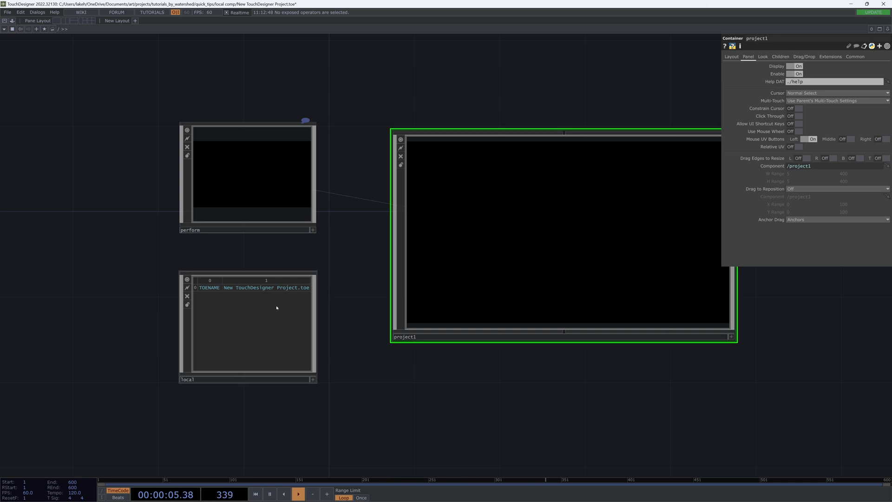
click(260, 297)
click(269, 186)
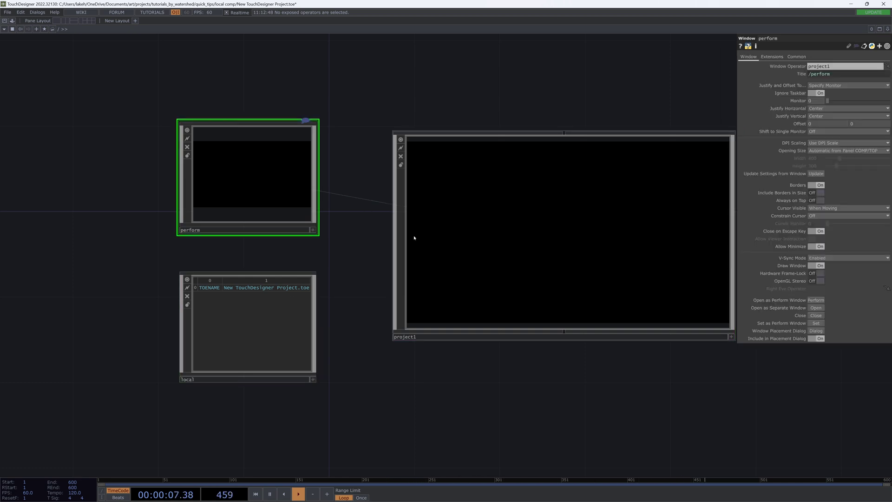
key(Delete)
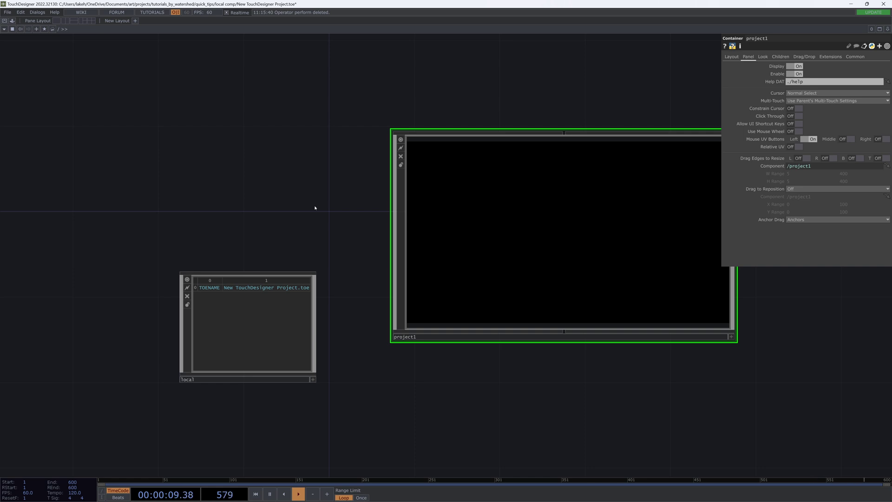
drag(274, 316, 265, 225)
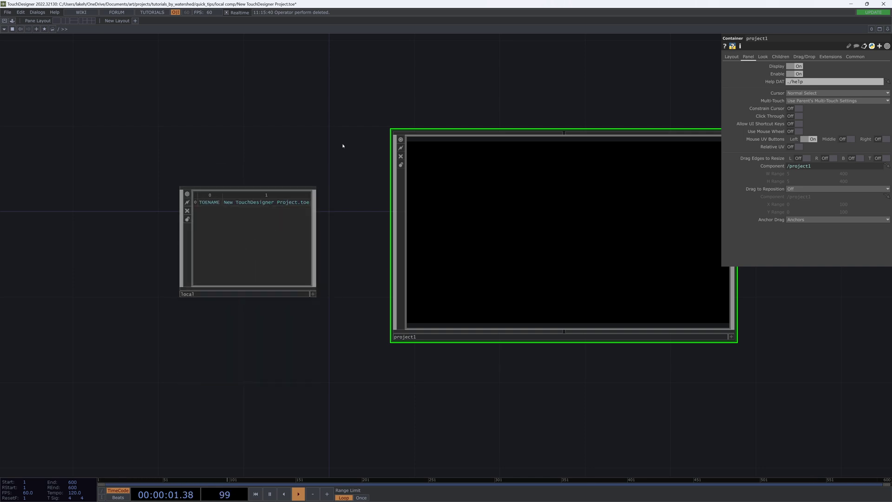
drag(343, 146, 285, 152)
- Try to delete the local component from the root network
click(183, 258)
scroll(157, 243, up, 3)
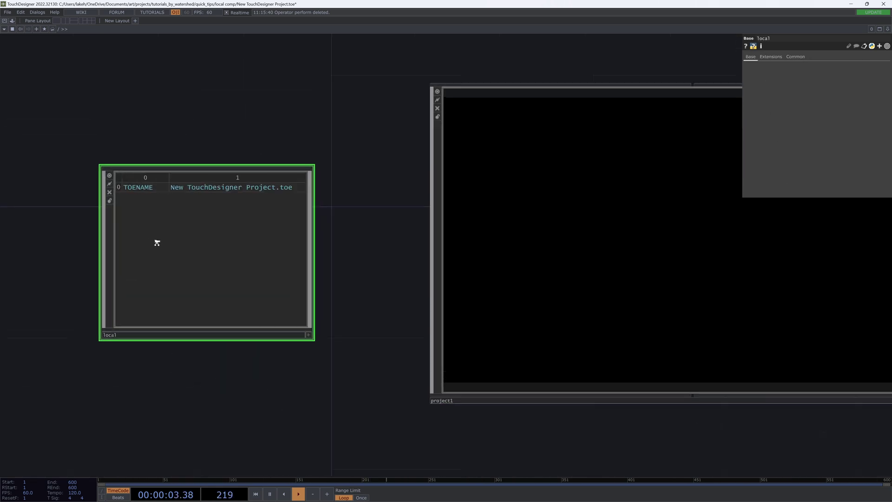
scroll(186, 245, down, 3)
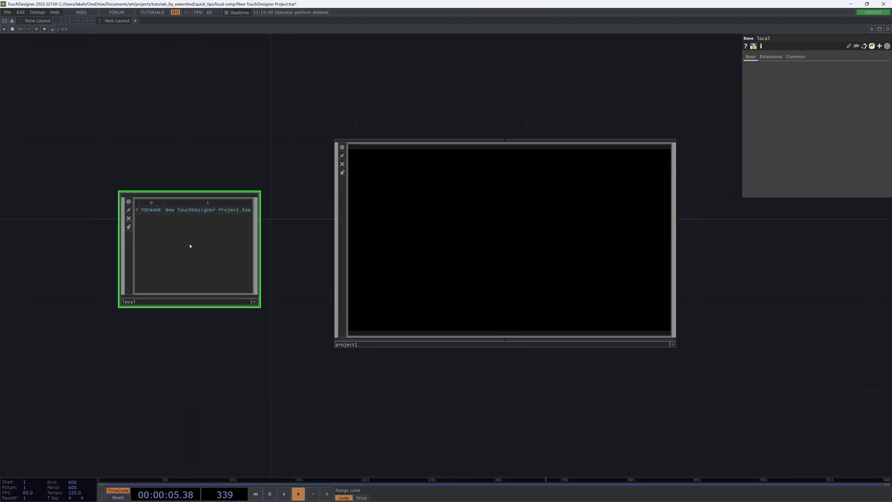
key(Delete)
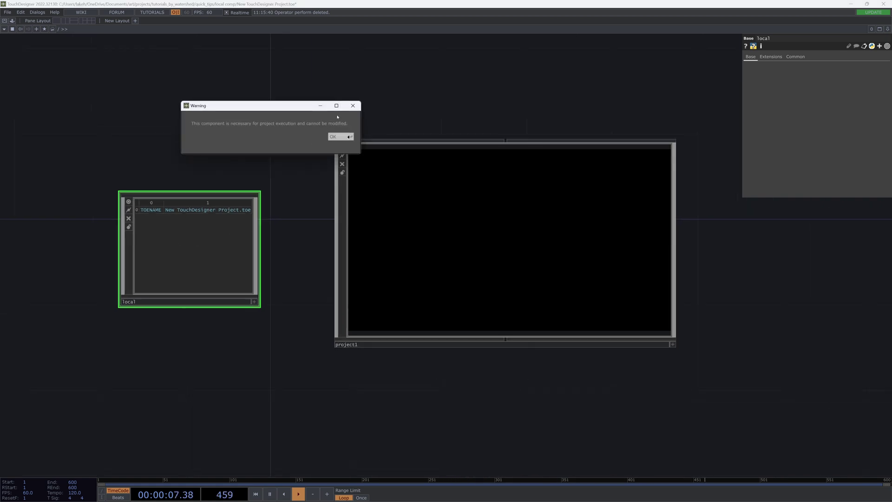
click(333, 136)
- View the contents of the local component once more and go back to the root network
double_click(229, 261)
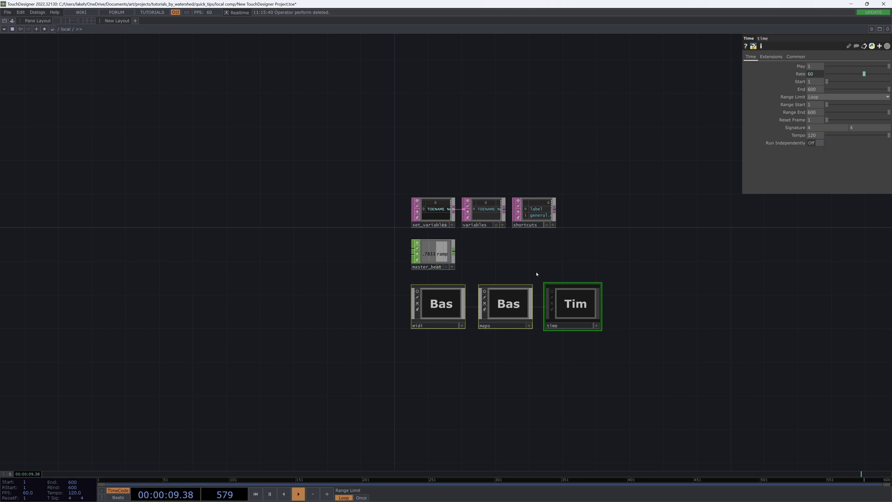
scroll(541, 271, down, 5)
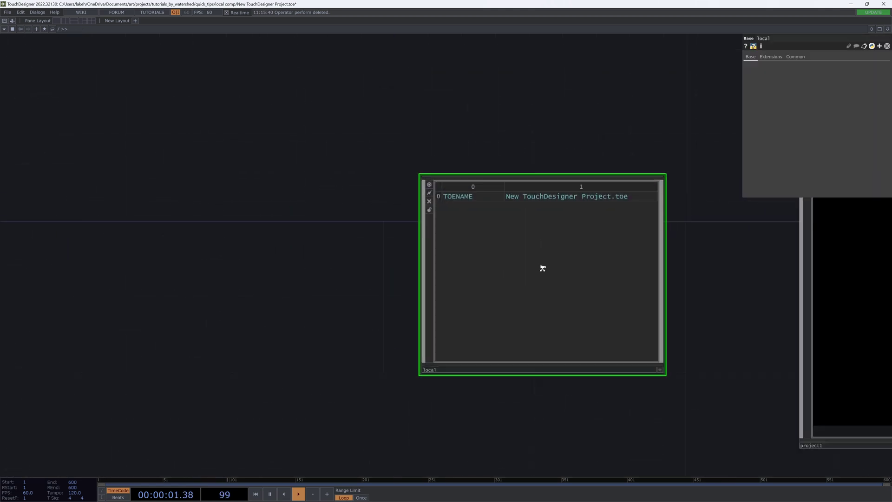
scroll(543, 268, down, 4)
drag(568, 170, 216, 173)
- Enter project1 and add a Container component to its empty network
double_click(410, 266)
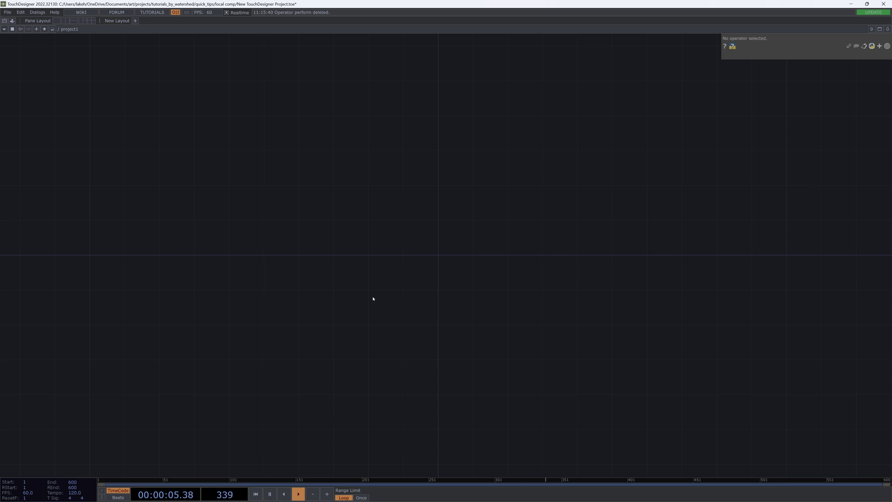
key(Tab)
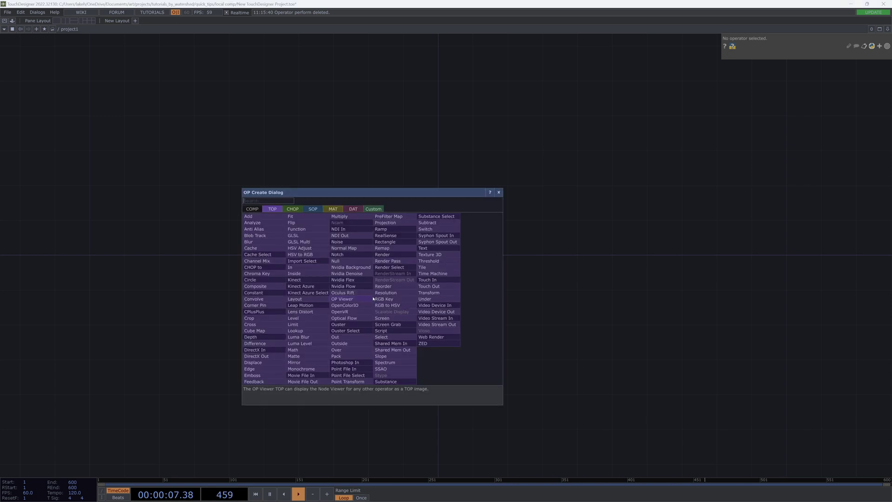
click(253, 209)
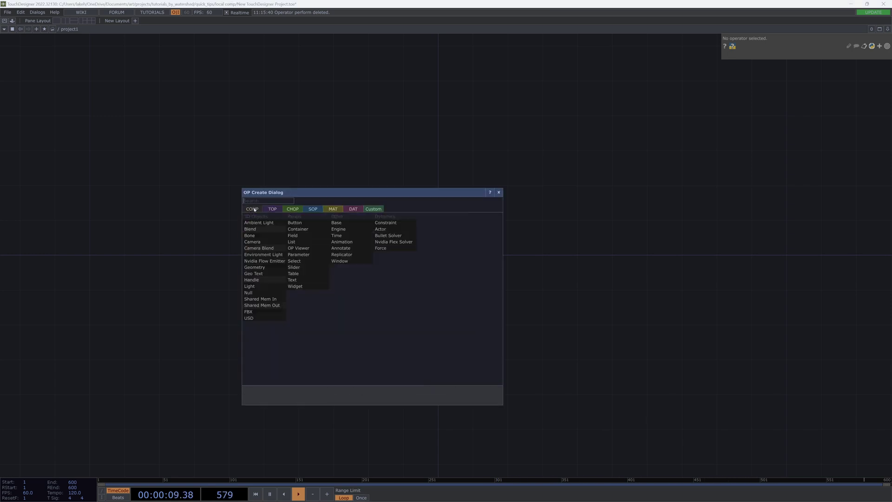
click(294, 228)
click(379, 259)
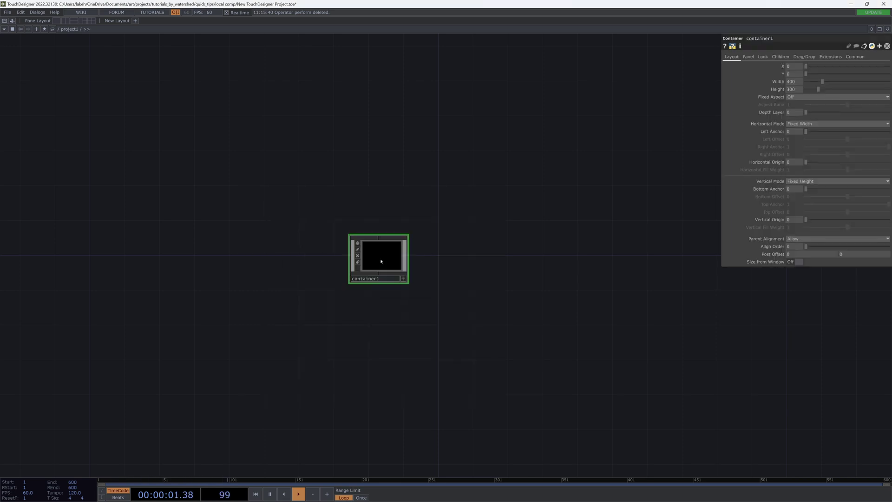
- Add a Base component beside the container, on its left
key(Tab)
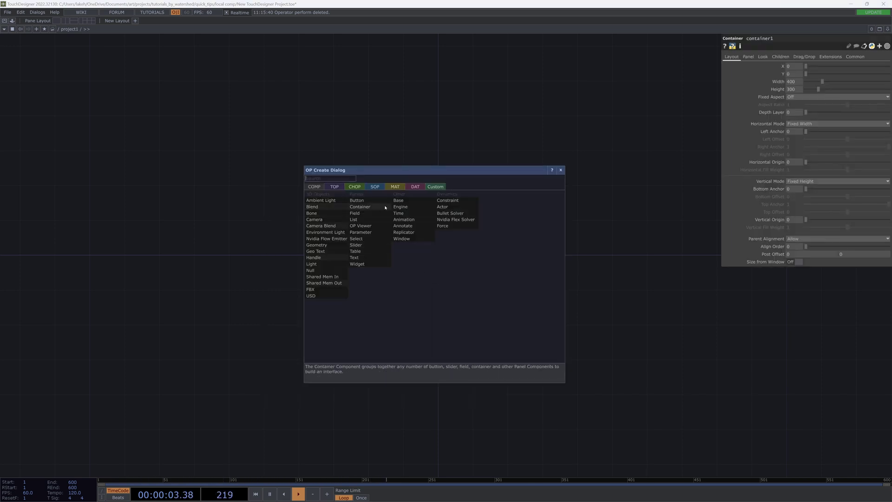
click(397, 201)
click(288, 263)
drag(358, 307, 394, 326)
- Rename the new Base component to local
scroll(452, 307, up, 3)
double_click(303, 290)
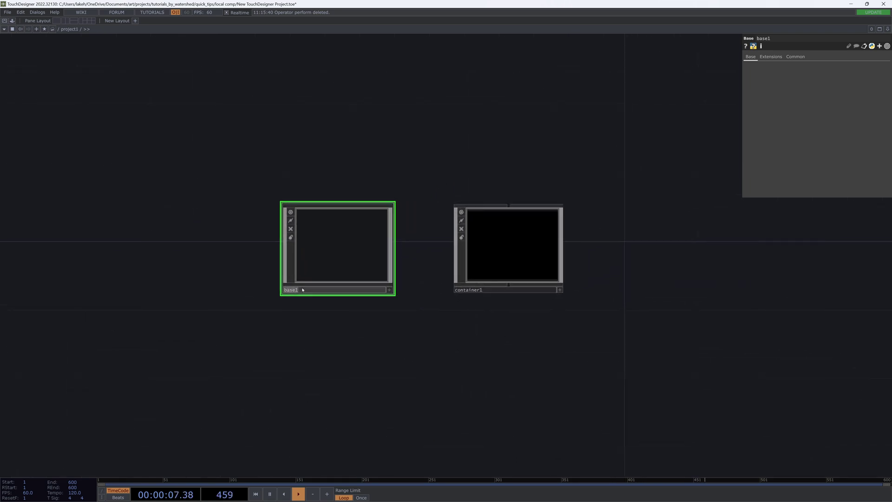
key(BackSpace)
text(local)
key(Return)
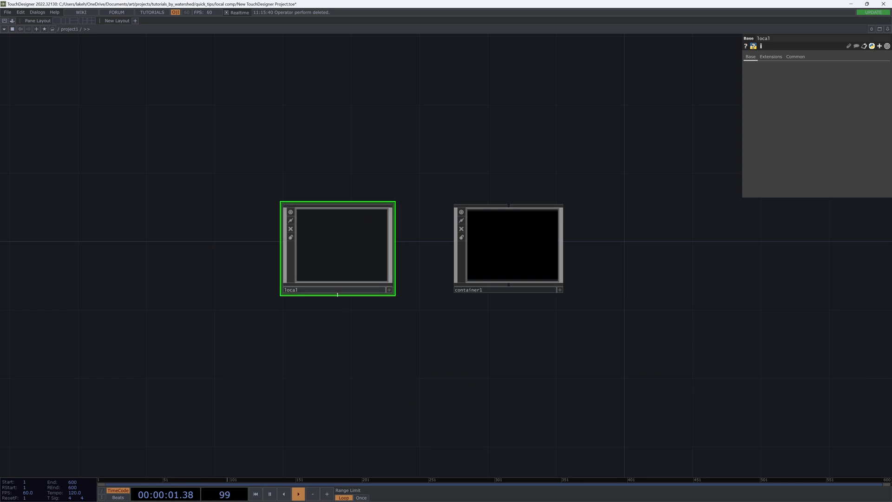
- Rename the Container component to GEN
click(497, 292)
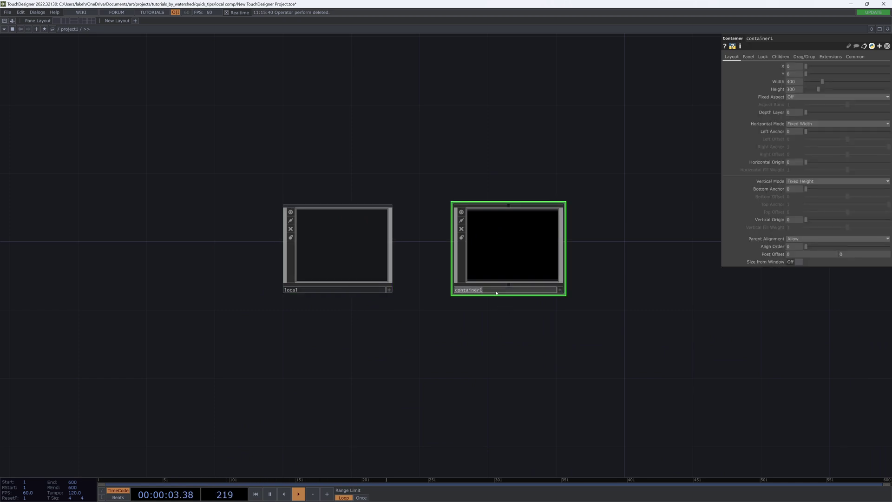
text(gene)
key(BackSpace)
key(BackSpace)
key(BackSpace)
key(Return)
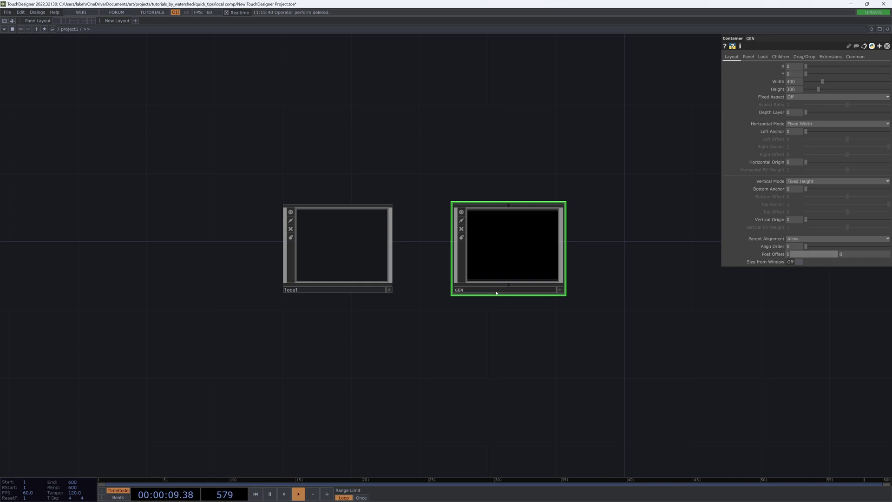
drag(586, 340, 625, 344)
- Enter the GEN container and add a Circle TOP at the centre of its network
double_click(559, 237)
key(Tab)
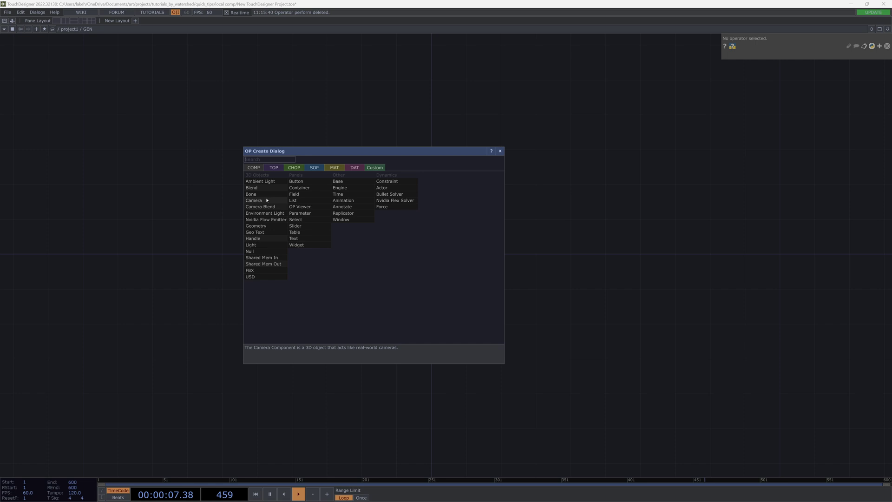
text(or)
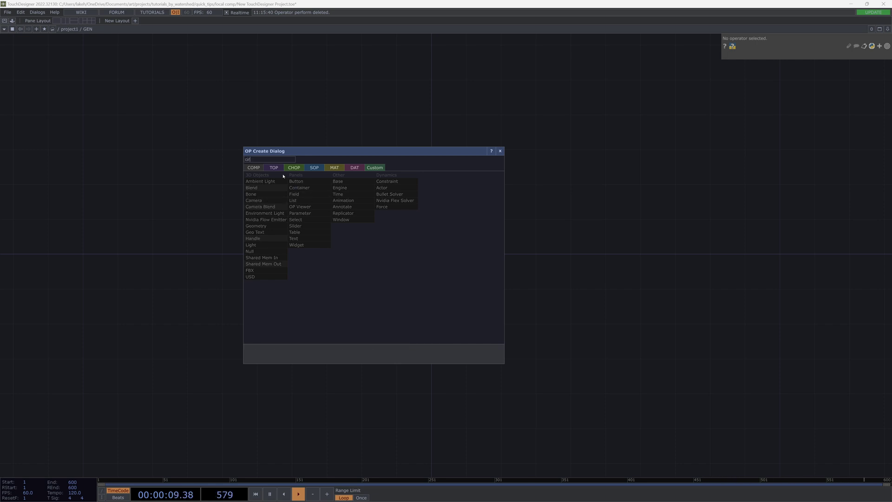
click(274, 168)
click(277, 240)
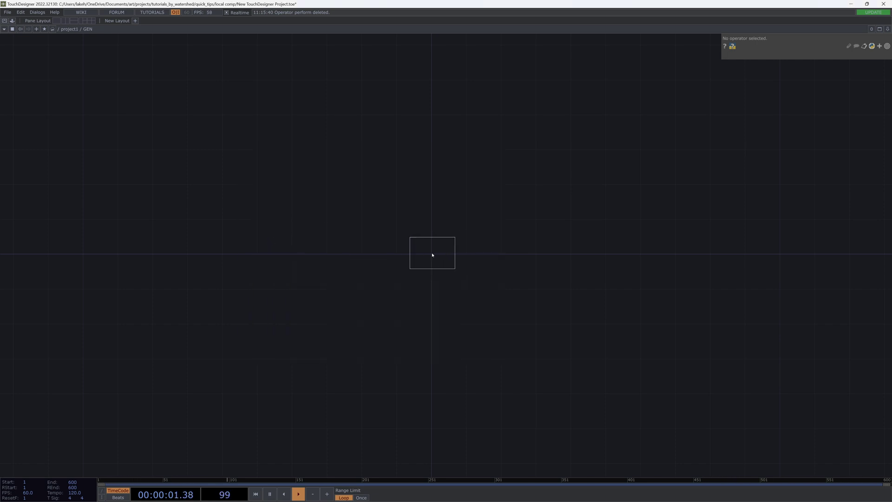
click(431, 254)
- Add a Noise CHOP and place it directly above the Circle TOP
key(Tab)
text(noi)
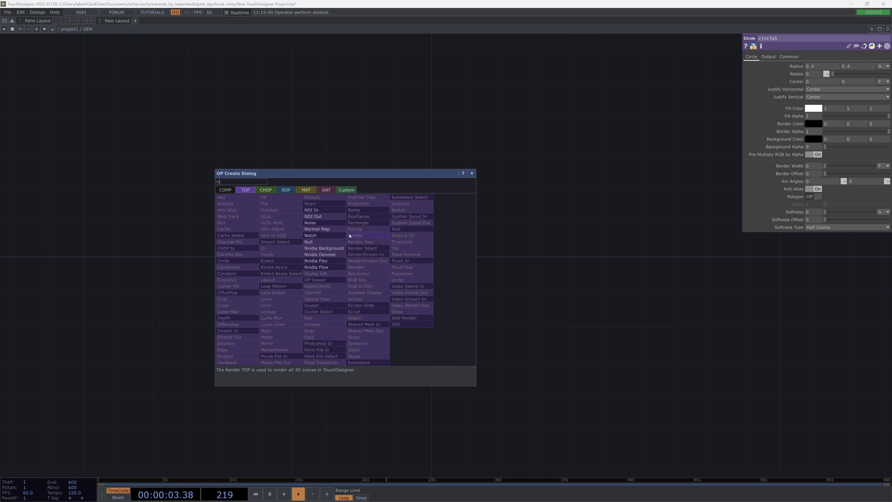
click(274, 190)
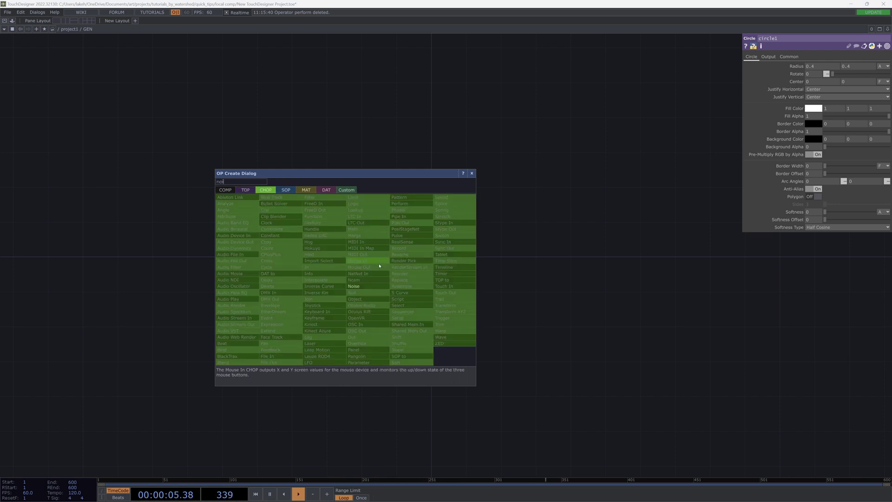
key(Return)
click(428, 192)
drag(428, 192, 436, 209)
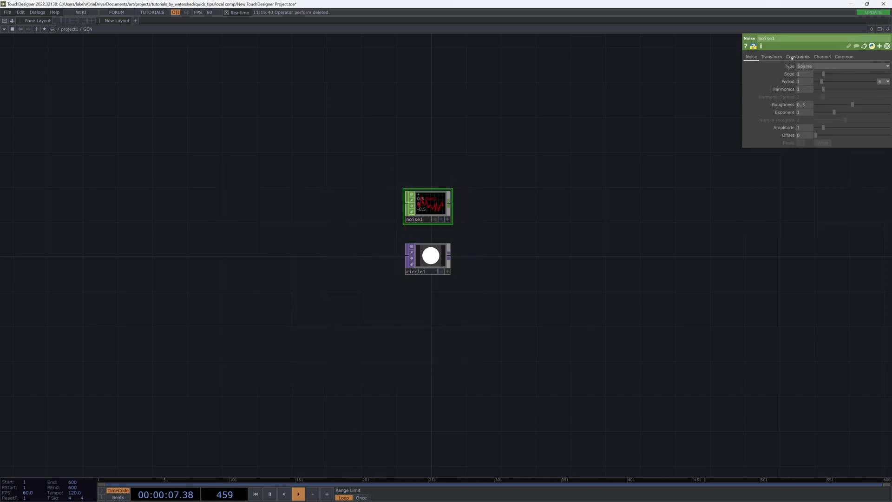
- Set the Noise CHOP's channel names to t[xy]
click(822, 57)
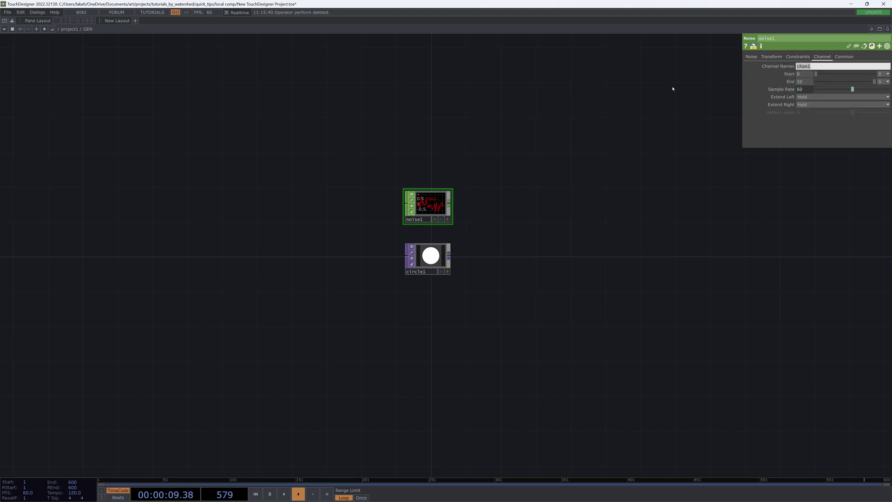
key(BackSpace)
key(BackSpace)
key(BackSpace)
key(BackSpace)
key(BackSpace)
text(t[xy])
key(Return)
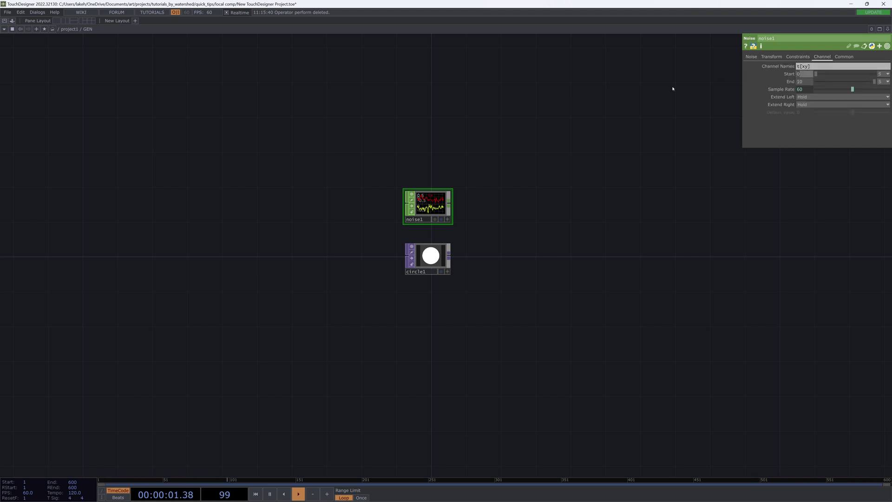
- Turn on Time Slice for the Noise CHOP and shift the Circle TOP slightly to the right
click(836, 59)
drag(435, 254, 452, 254)
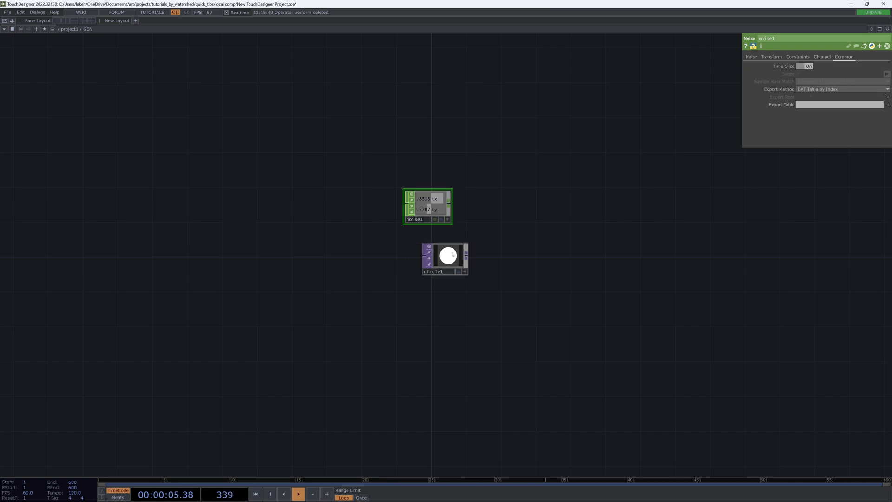
- Drive the Circle TOP's Center X and Y with CHOP references to the Noise CHOP's tx and ty channels
click(452, 254)
drag(432, 199, 812, 83)
drag(433, 210, 851, 81)
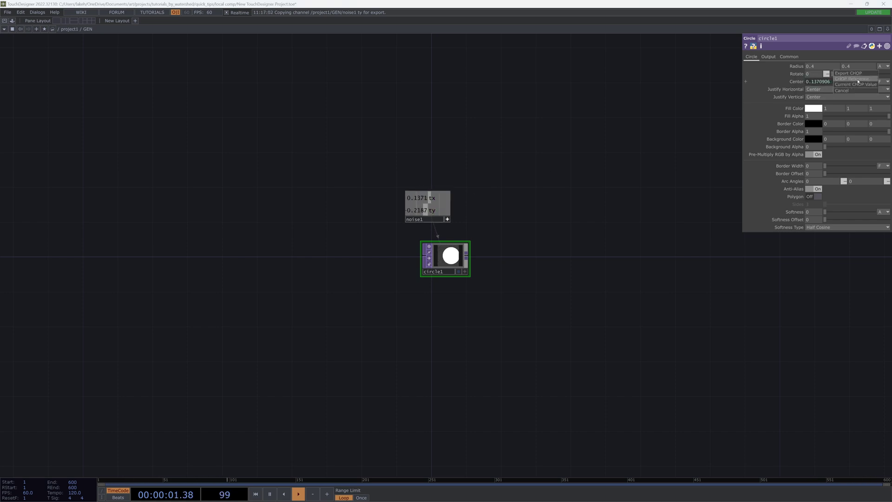
click(857, 79)
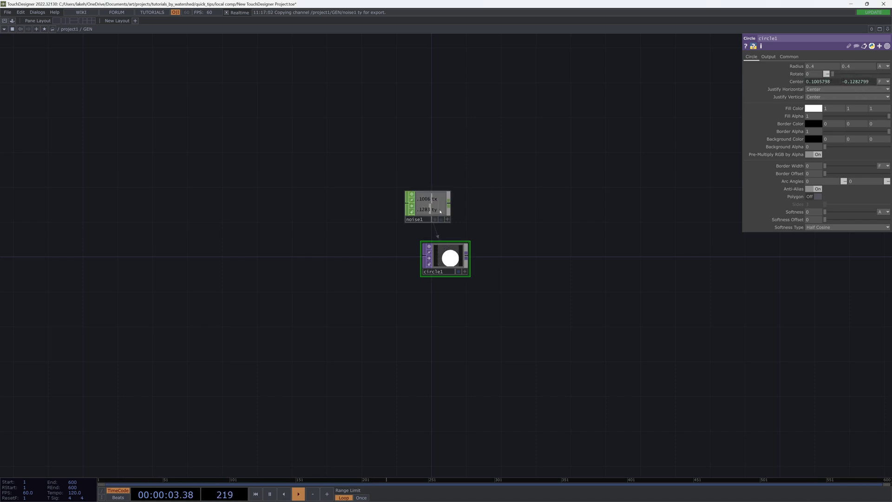
- Move the Noise CHOP to the left and connect a Null CHOP after it, directly above the Circle TOP
drag(440, 211, 388, 207)
click(382, 198)
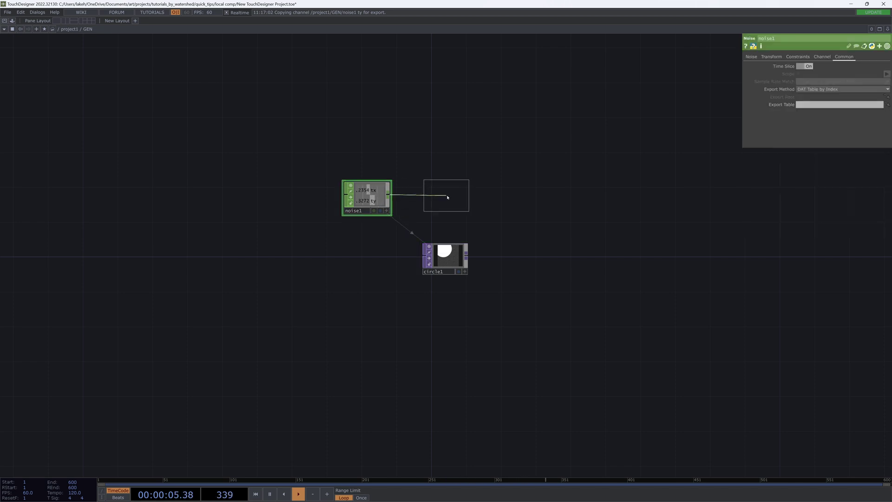
click(448, 197)
- Reference the Null CHOP's tx and ty channels in the Circle TOP's Center X and Y
click(446, 251)
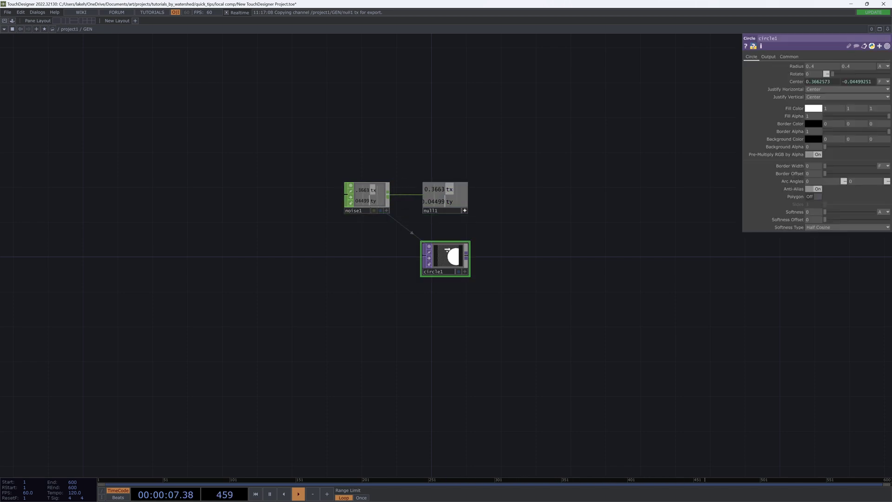
drag(813, 83, 813, 83)
click(808, 87)
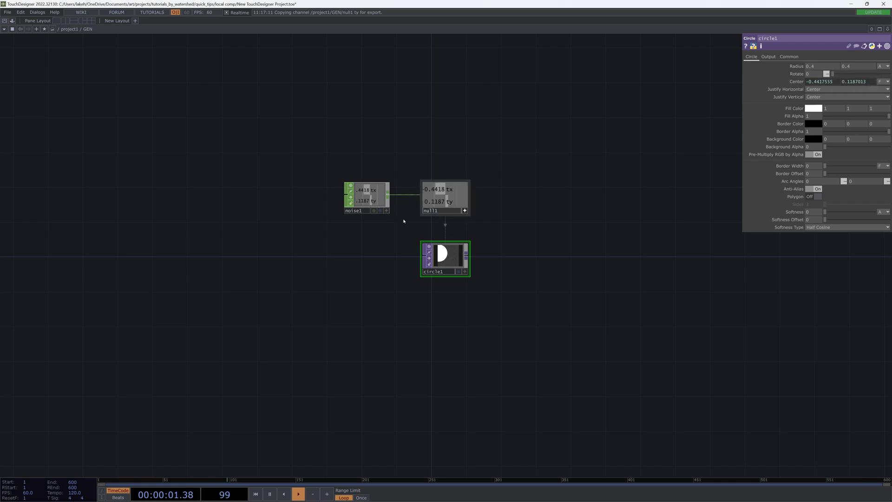
- Make room beside the Noise CHOP and insert a Filter CHOP between it and the Null CHOP
drag(361, 201, 309, 201)
right_click(342, 197)
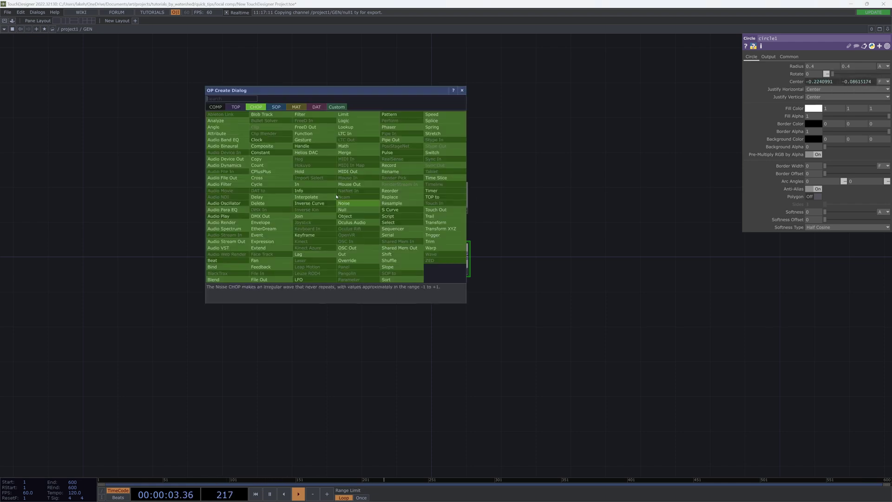
click(315, 115)
click(368, 204)
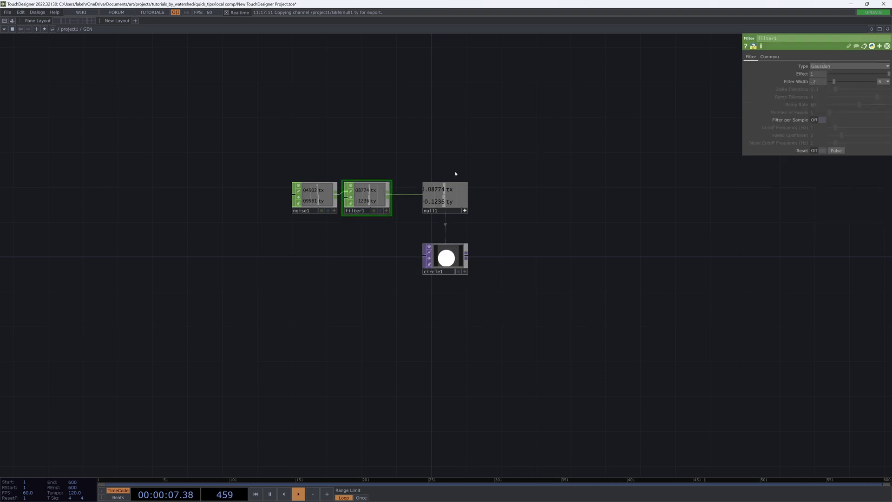
- Move the Noise CHOP slightly further left of the filter and set its Period to 10
drag(314, 197, 295, 198)
click(297, 197)
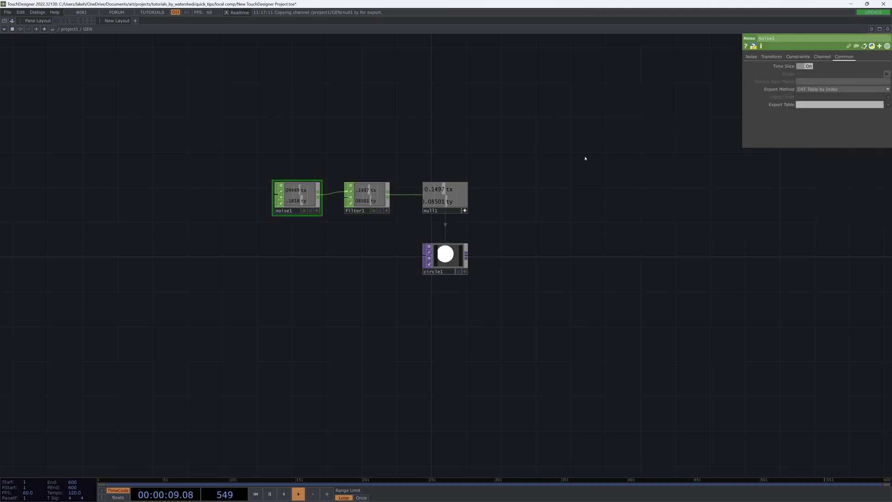
click(750, 57)
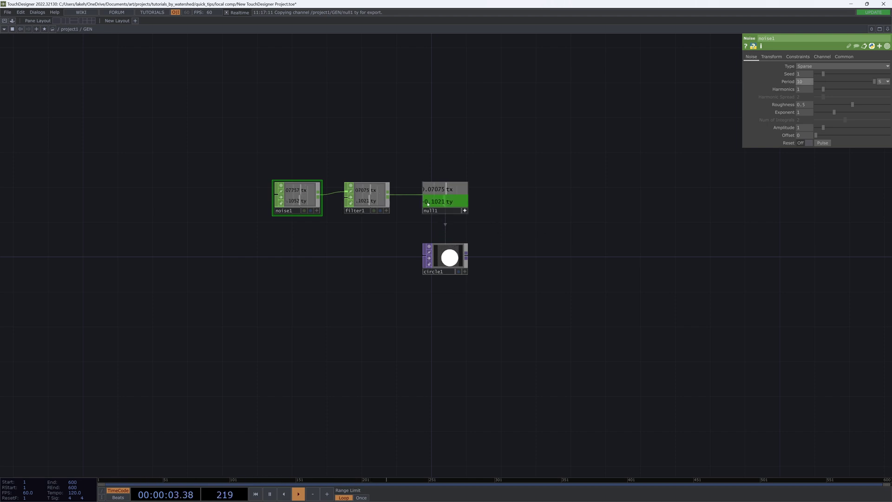
- Set both radius values of the Circle TOP to 0.03
click(447, 265)
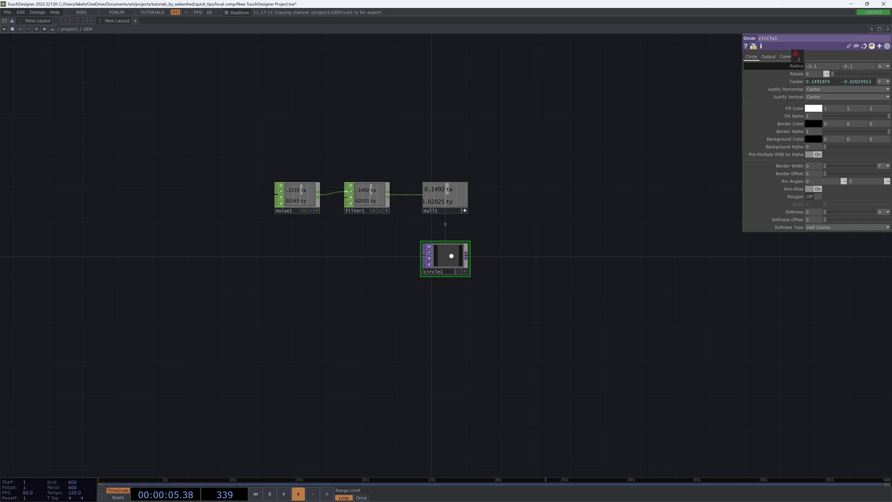
middle_drag(795, 53, 796, 53)
- Connect a Feedback TOP to the Circle TOP's output and place it up and to the right of the circle
scroll(603, 212, up, 2)
right_click(377, 304)
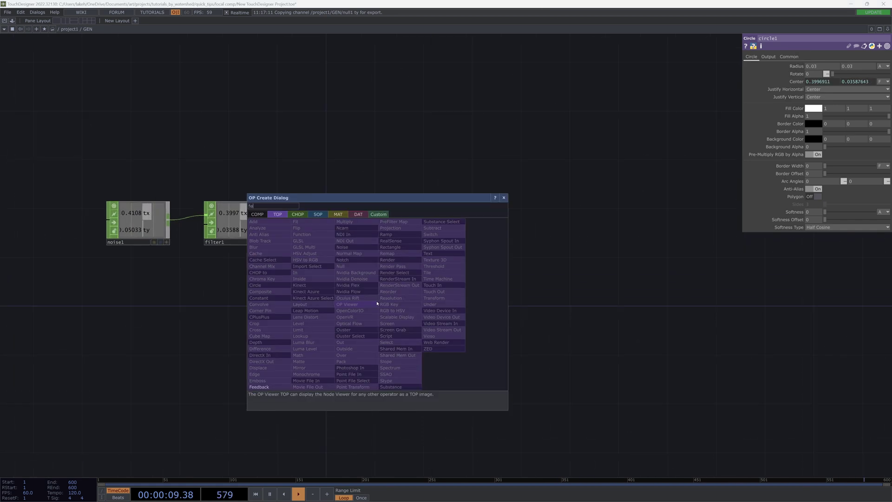
click(269, 383)
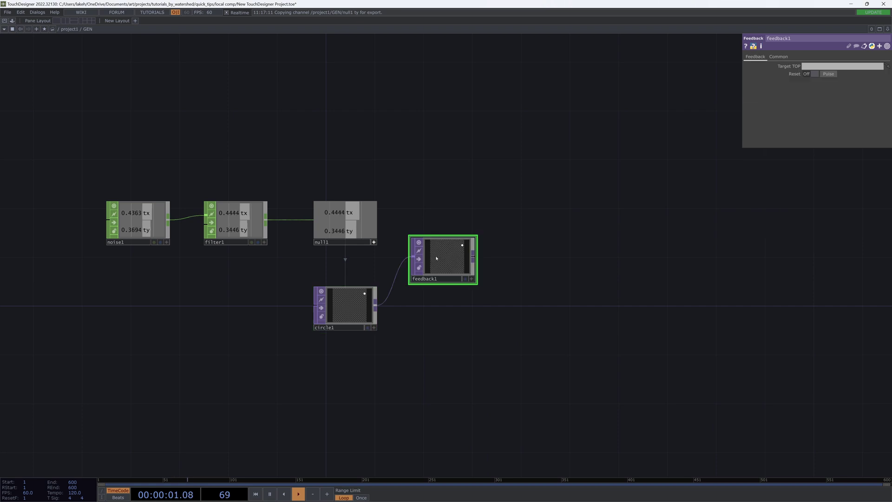
- Add an Add TOP after the Feedback TOP and wire the Circle TOP into its second input
right_click(472, 256)
click(368, 181)
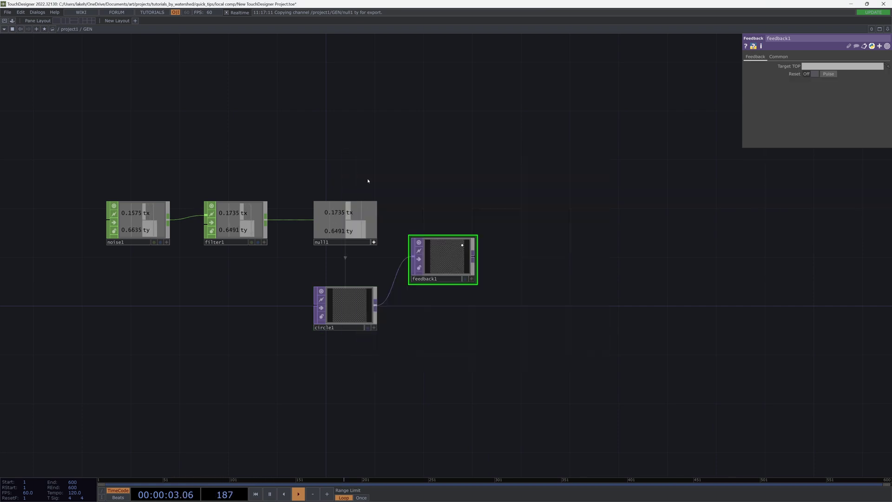
click(571, 308)
drag(376, 305, 534, 310)
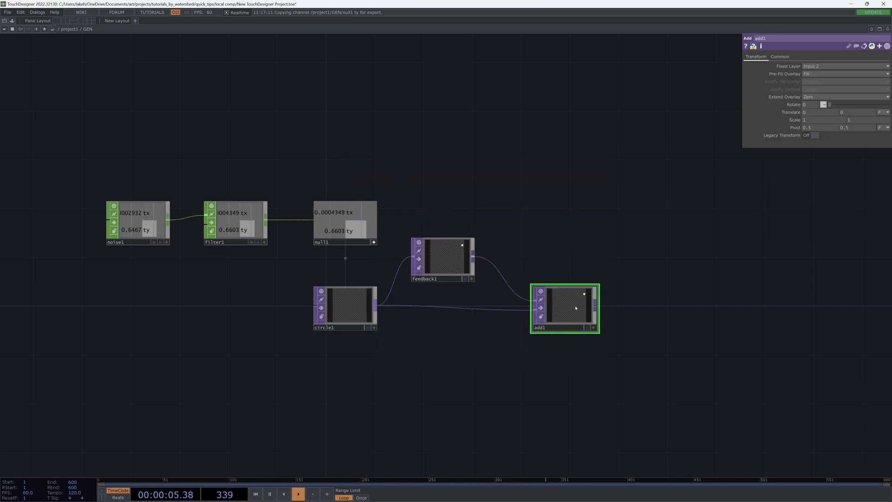
- Append a Null TOP to the Add TOP and assign the Add TOP as the Feedback TOP's target
key(Tab)
key(Escape)
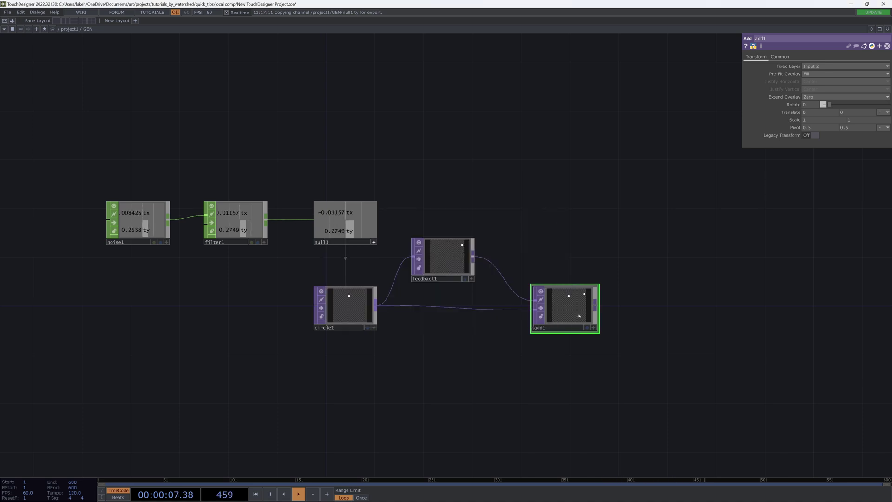
click(663, 307)
drag(574, 307, 457, 257)
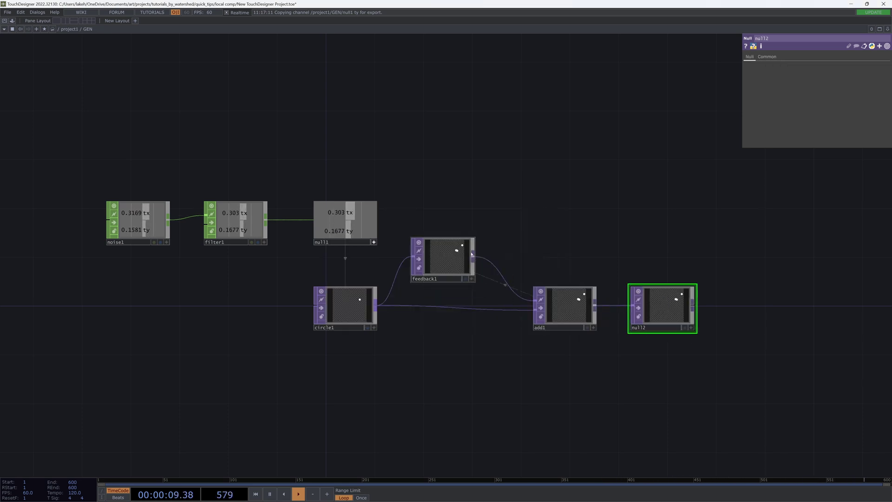
- Shift the Circle TOP down and left, and lower the Add and Null TOPs to line up with it
drag(346, 309, 333, 321)
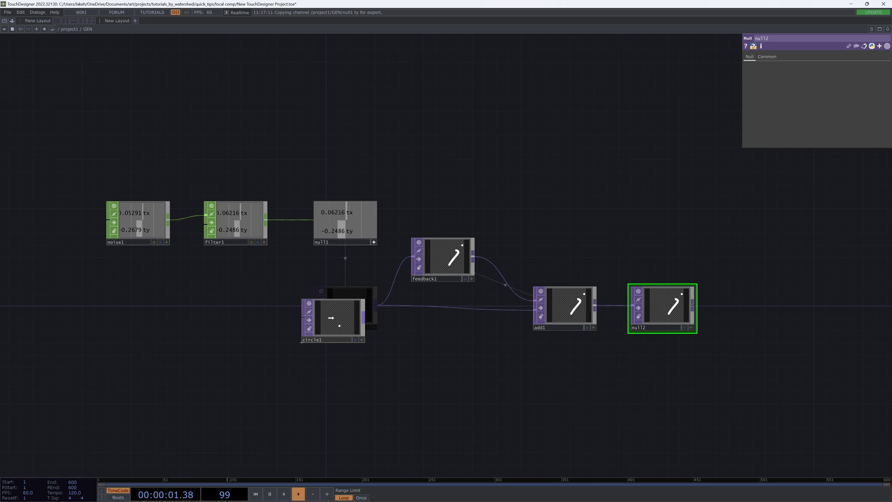
drag(564, 308, 564, 321)
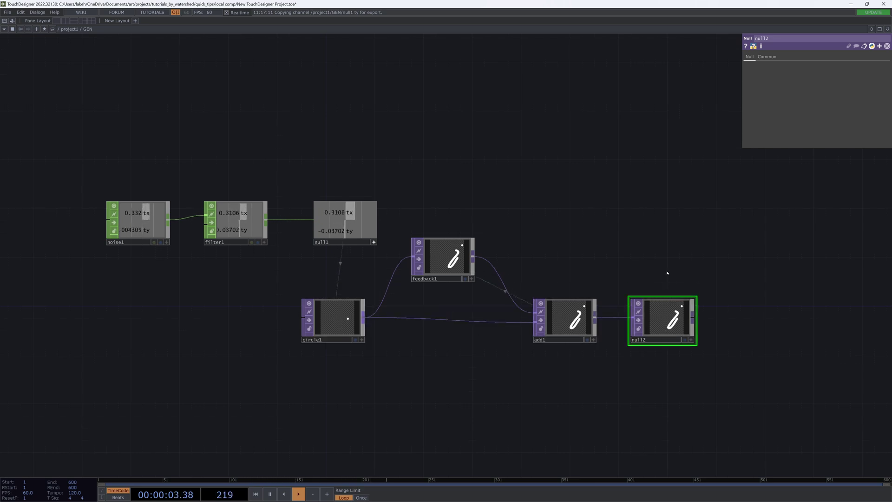
drag(681, 337, 603, 334)
right_click(618, 318)
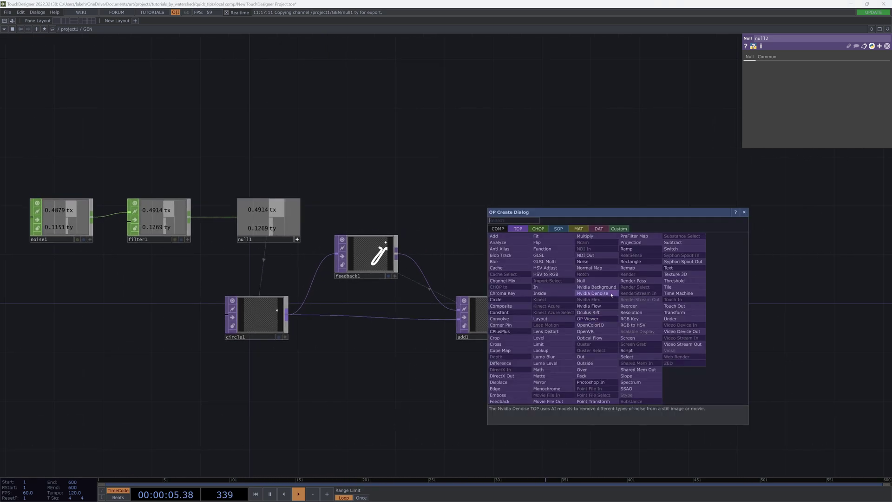
click(398, 380)
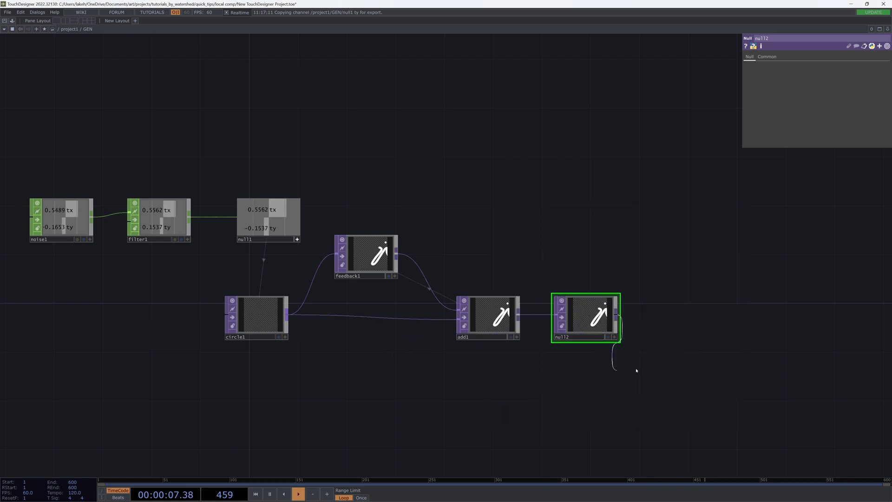
click(635, 370)
drag(609, 314, 570, 316)
drag(579, 272, 691, 292)
mouse_move(377, 338)
mouse_down()
mouse_move(388, 339)
mouse_move(378, 338)
mouse_up()
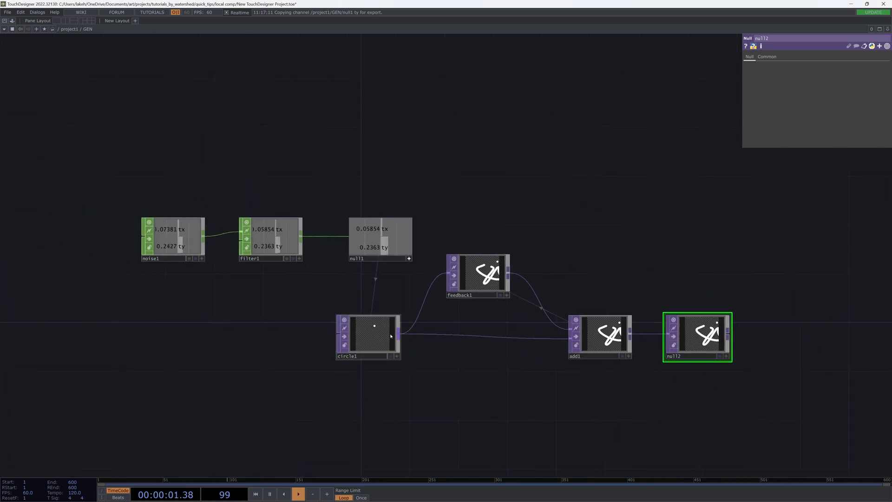
- Add a Keyboard In CHOP above the Feedback TOP and connect a Null CHOP to its output
drag(677, 373, 624, 375)
click(440, 263)
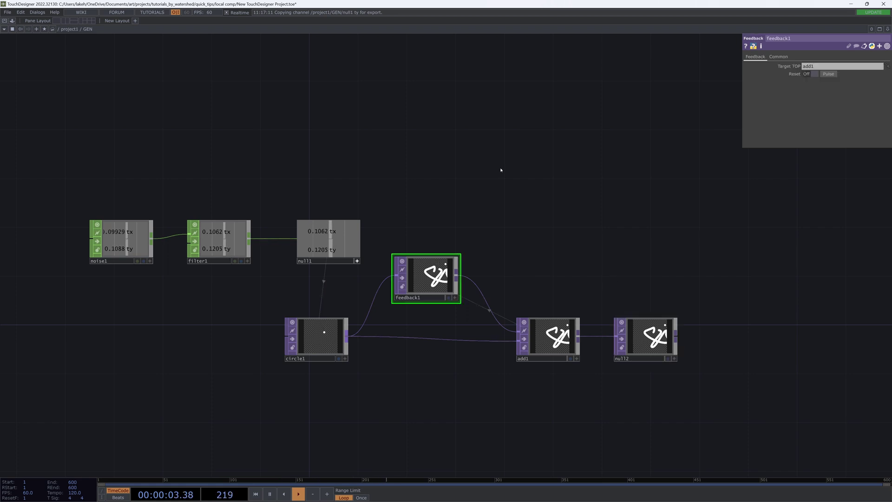
key(Tab)
text(key)
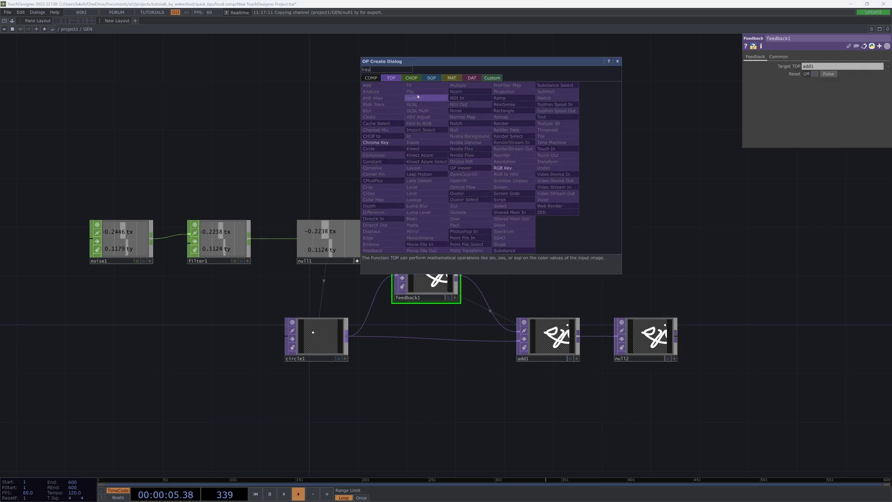
click(411, 77)
click(467, 206)
click(435, 200)
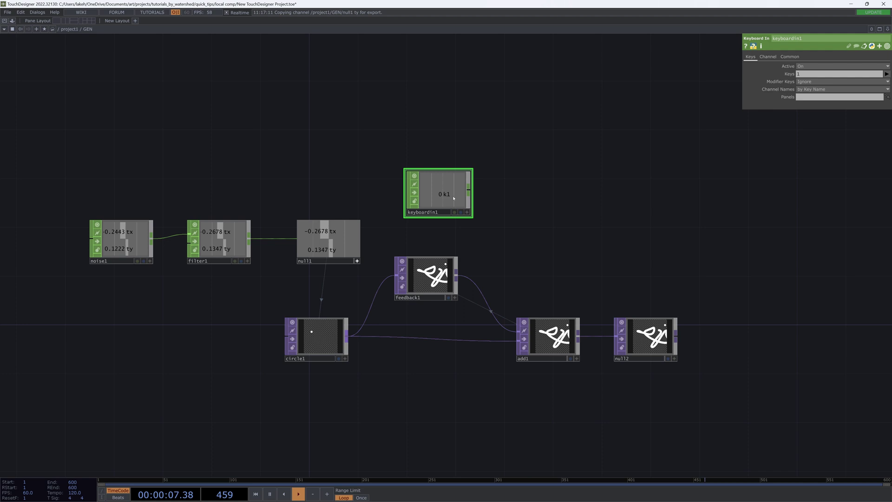
click(525, 193)
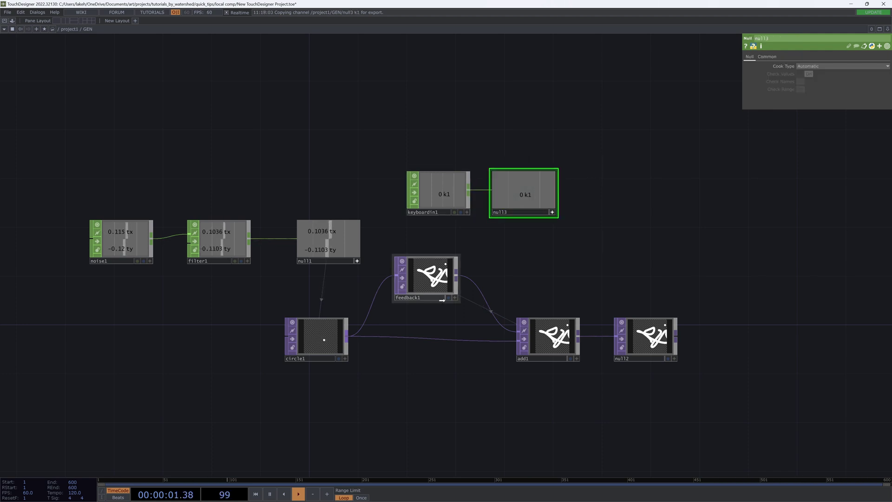
- Reference the keyboard null's k1 channel in the Feedback TOP's Reset Pulse and expand the reset parameters to show the expression
click(426, 276)
click(834, 76)
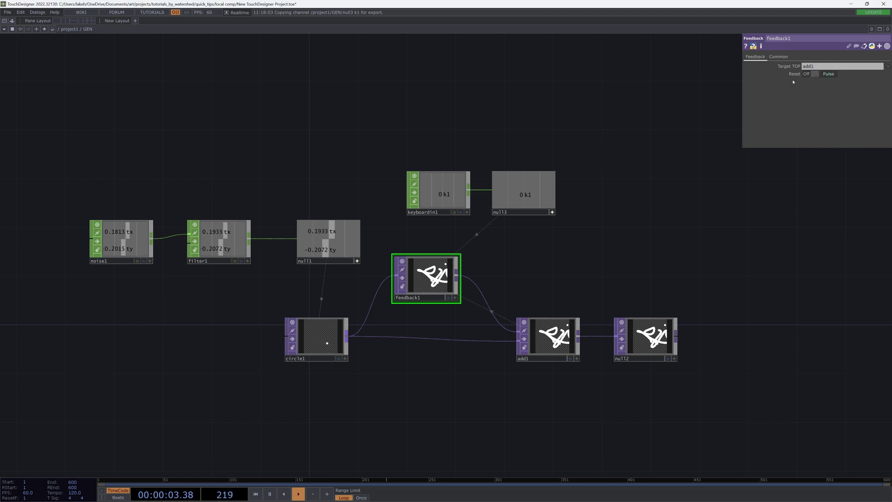
click(793, 74)
- Test the keyboard-triggered feedback reset several times while temporarily displaying the final Null TOP as the network backdrop
key(1)
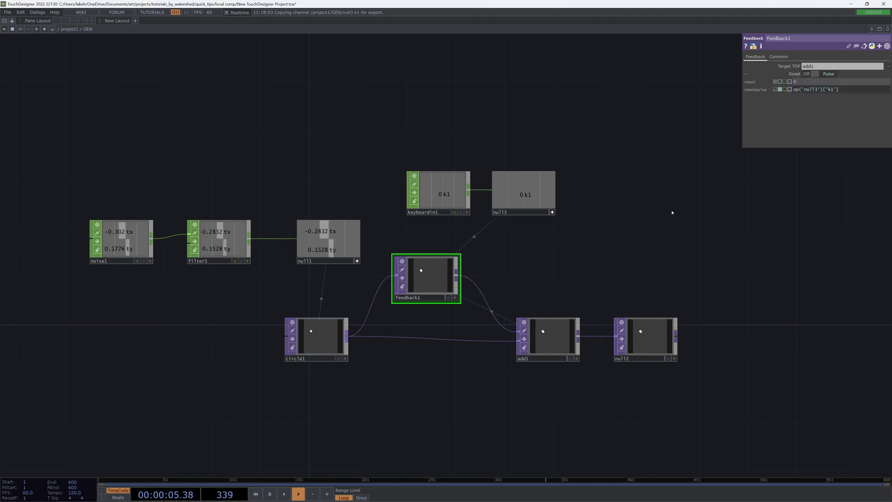
key(1)
click(667, 358)
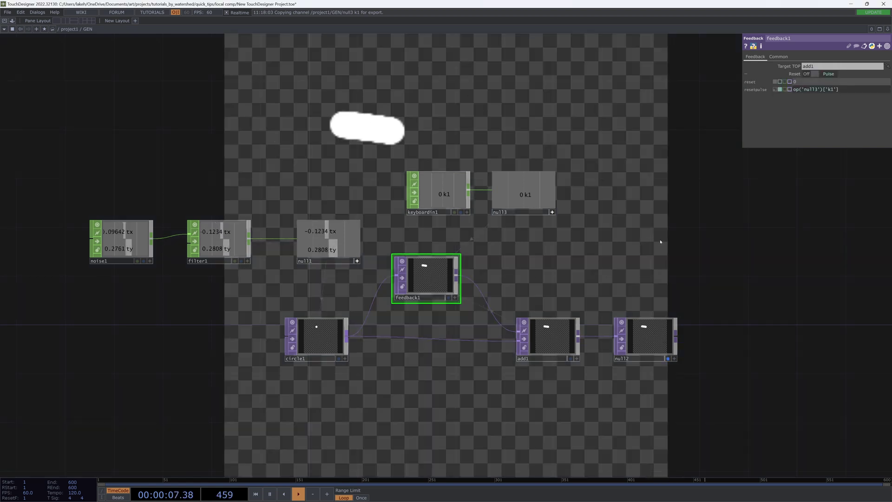
key(1)
key(1)
click(316, 338)
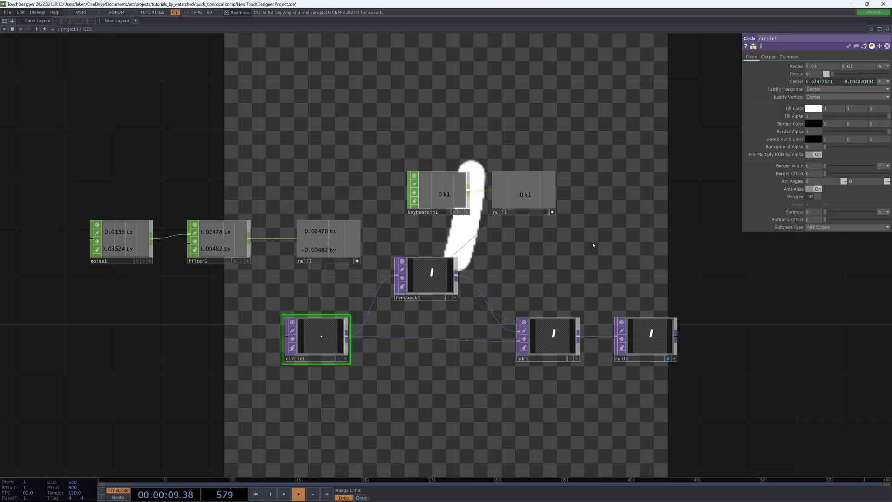
click(523, 195)
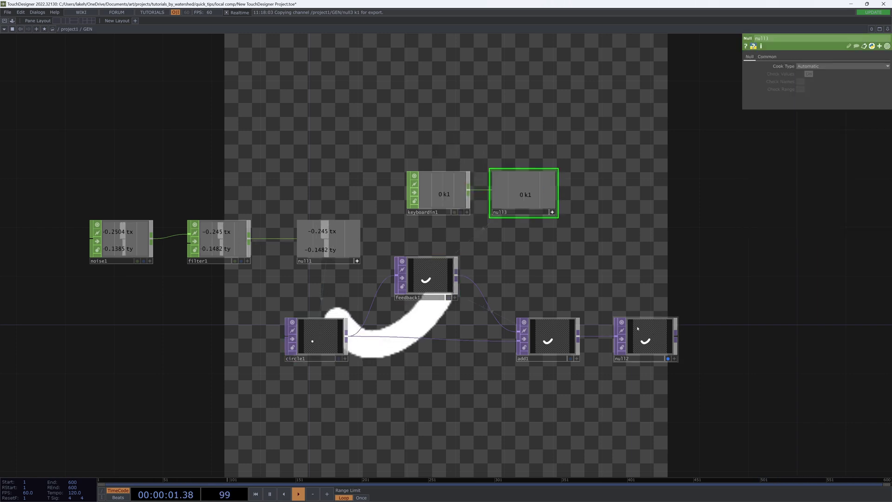
click(667, 358)
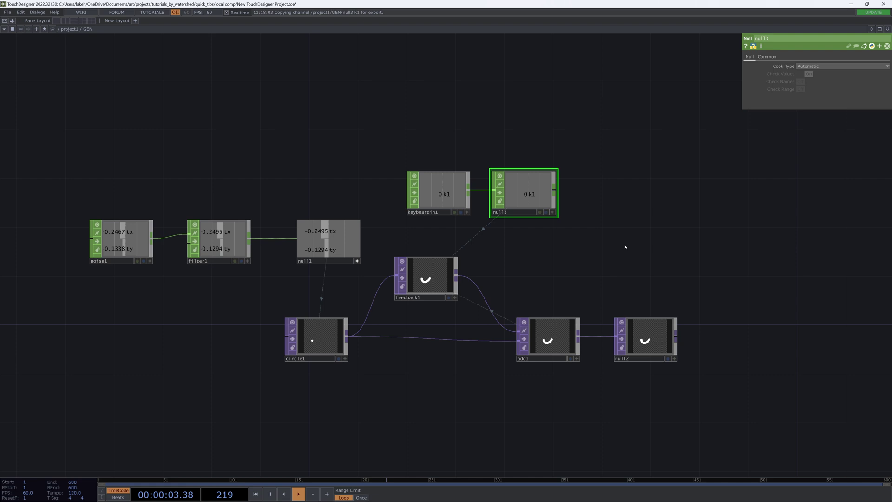
- Select all operators in the GEN network, from the Noise CHOP through the final Null TOP
scroll(626, 249, down, 2)
drag(627, 266, 584, 269)
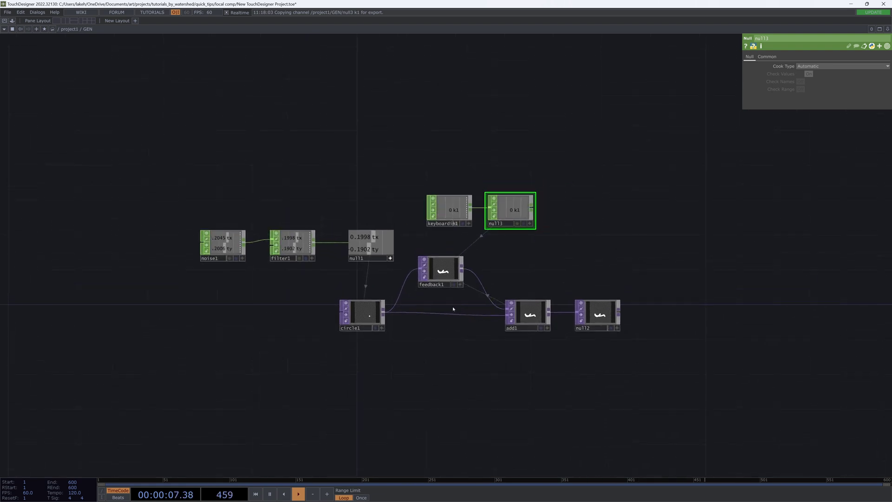
drag(469, 356, 455, 360)
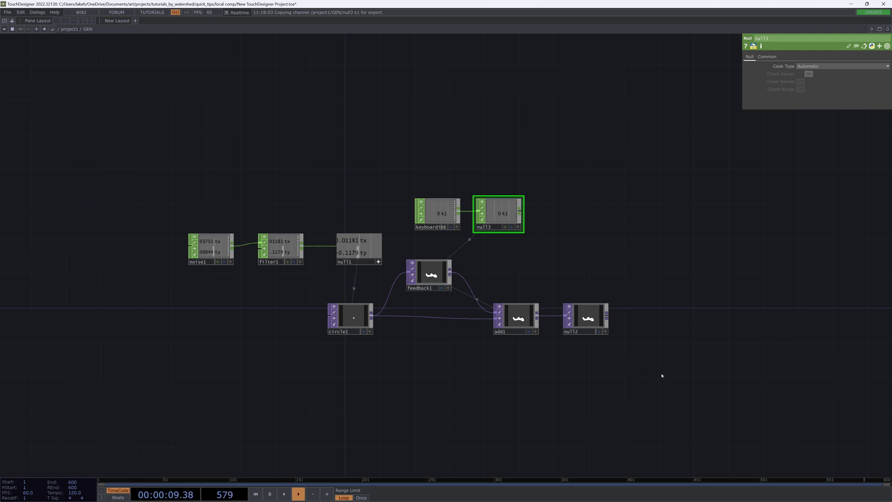
right_drag(595, 350, 128, 151)
right_click(242, 61)
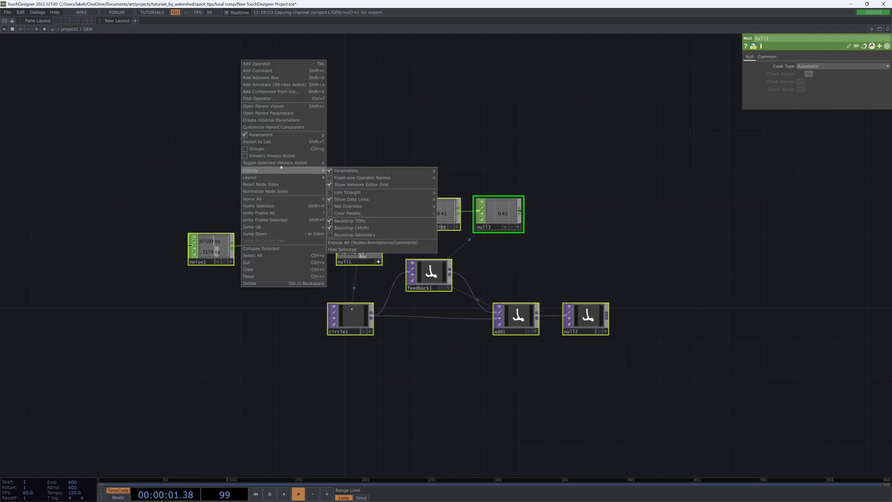
click(278, 127)
click(338, 5)
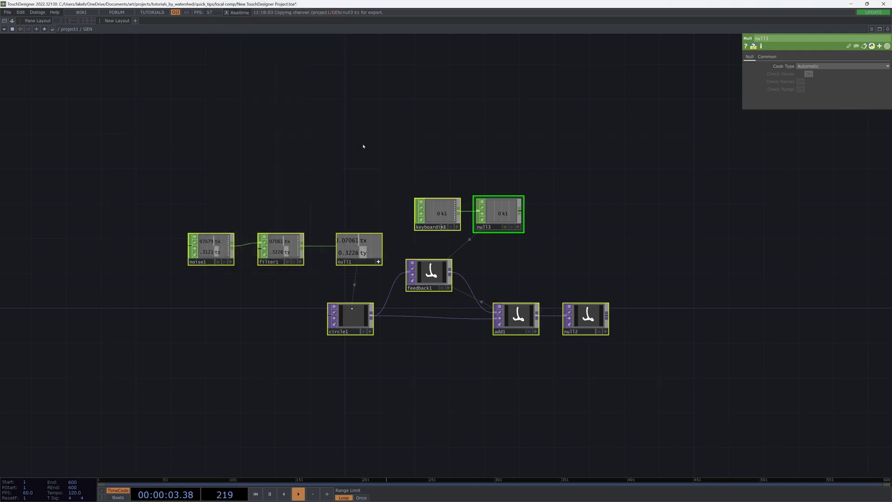
- Add the Feedback TOP's Reset Pulse as a custom parameter of GEN and reference it from the Feedback TOP
right_click(378, 86)
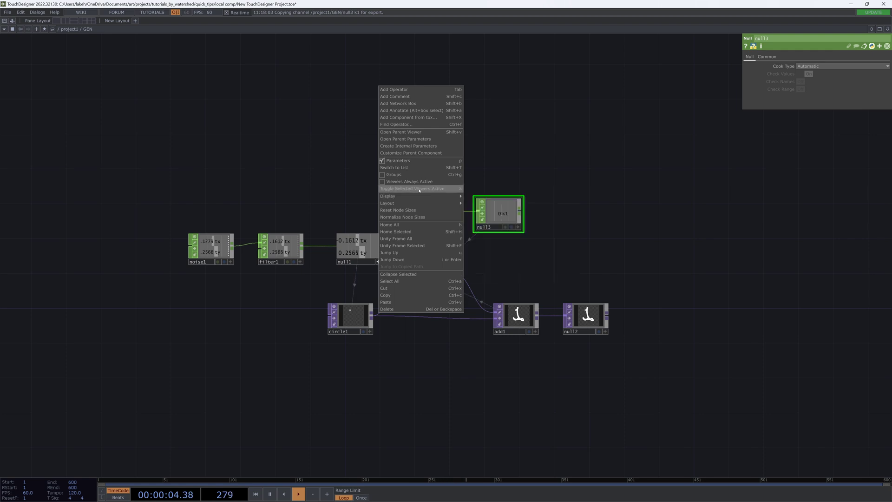
click(409, 153)
drag(409, 26, 215, 112)
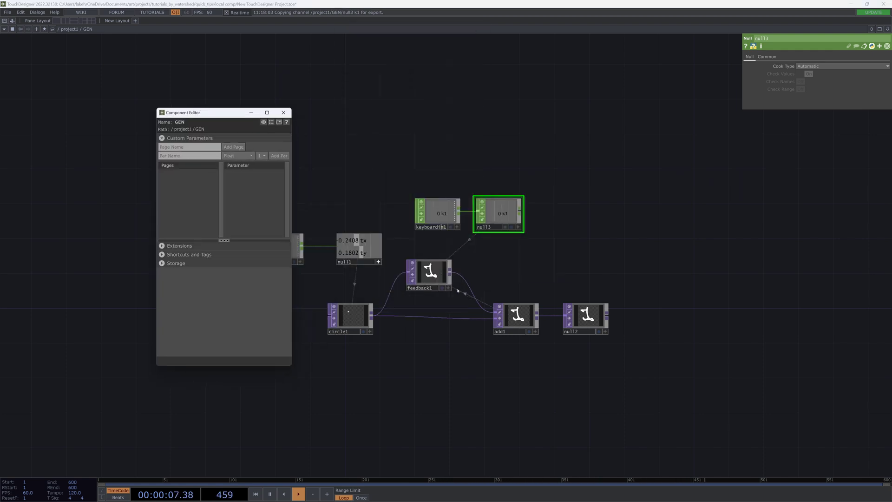
click(429, 273)
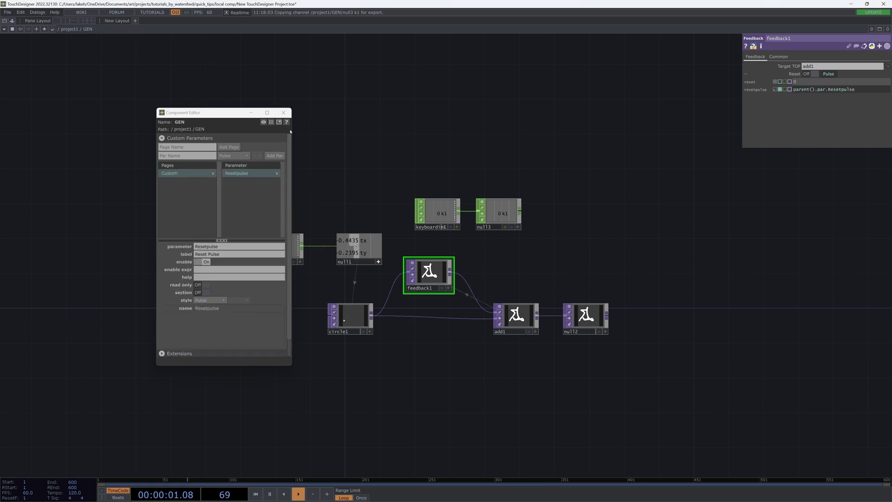
click(284, 112)
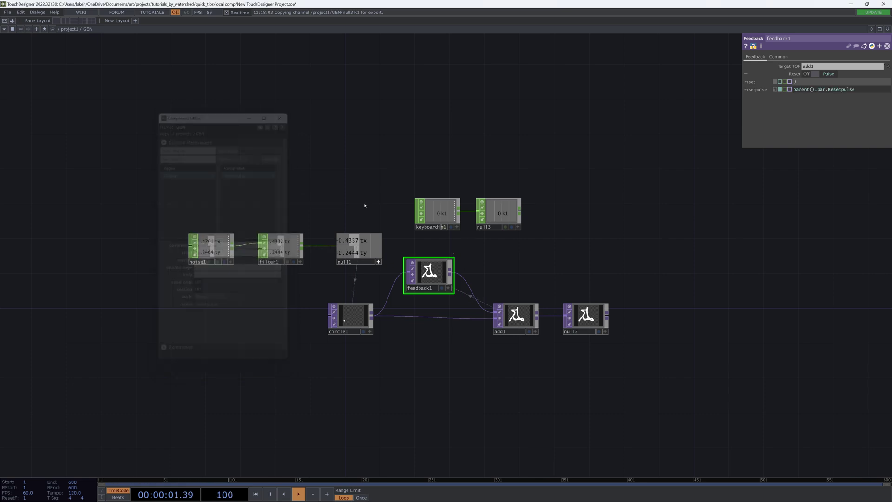
- Select all operators in the GEN network and collapse them into a single Base COMP
drag(160, 140, 627, 423)
right_click(612, 274)
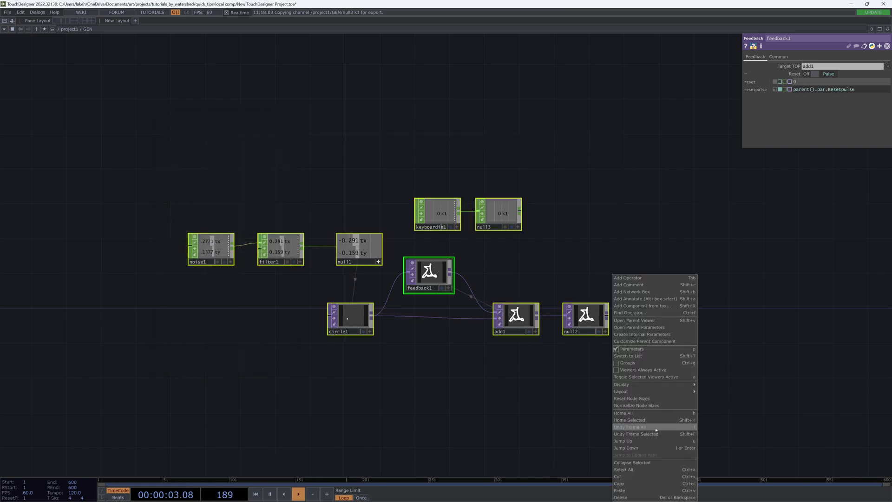
click(641, 462)
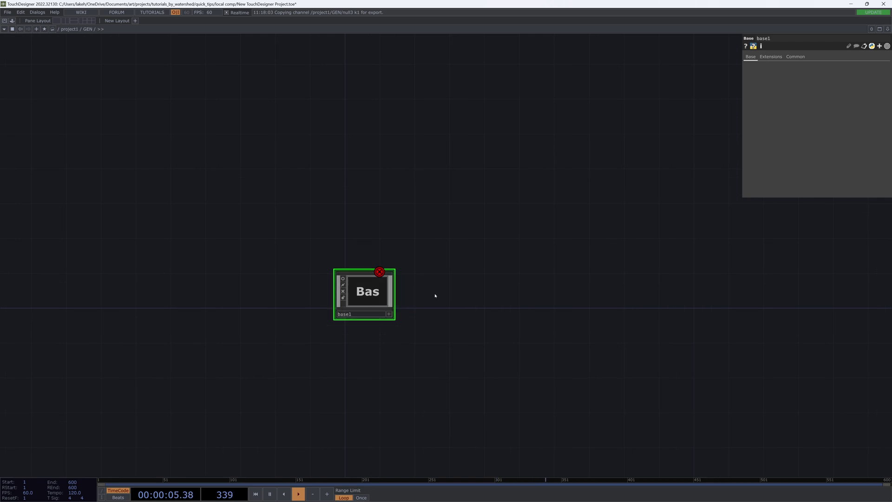
- Paste four copies of the collapsed Base COMP below the original in the GEN network
key(ctrl+v)
key(ctrl+v)
key(ctrl+v)
key(ctrl+v)
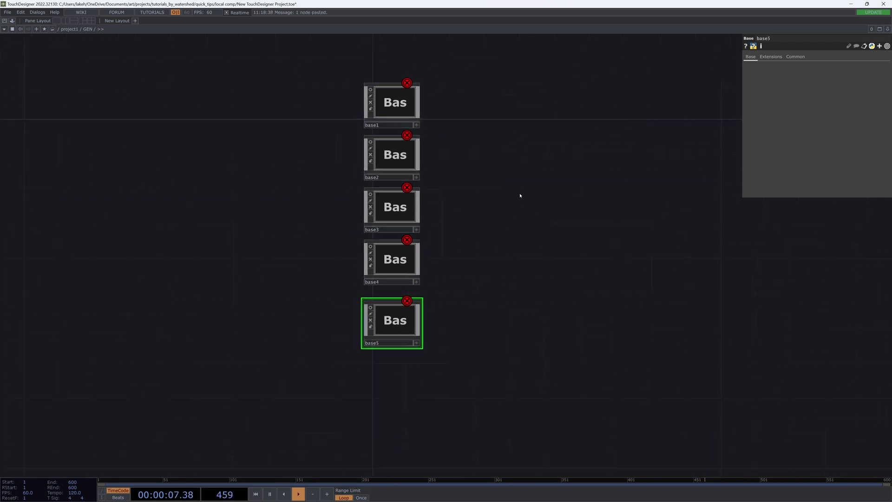
- Inside base1, change the Feedback TOP's Reset Pulse expression to parent(2).par.Resetpulse
drag(502, 211, 515, 265)
click(394, 151)
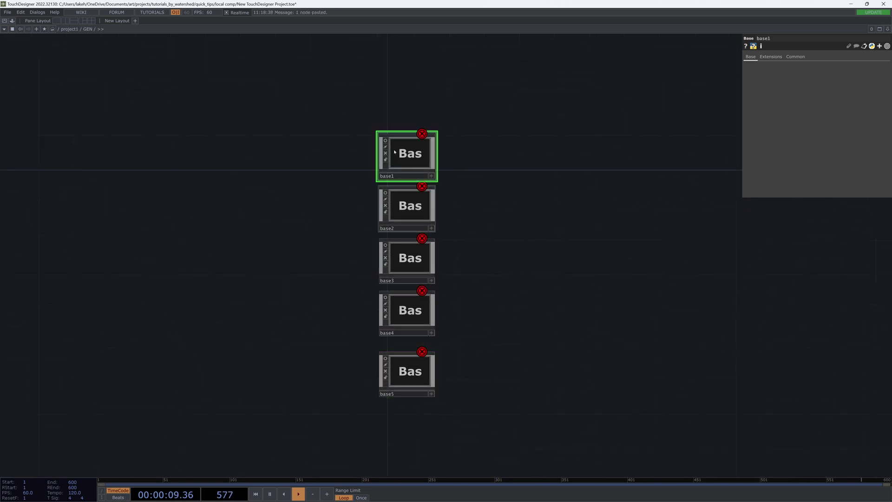
key(i)
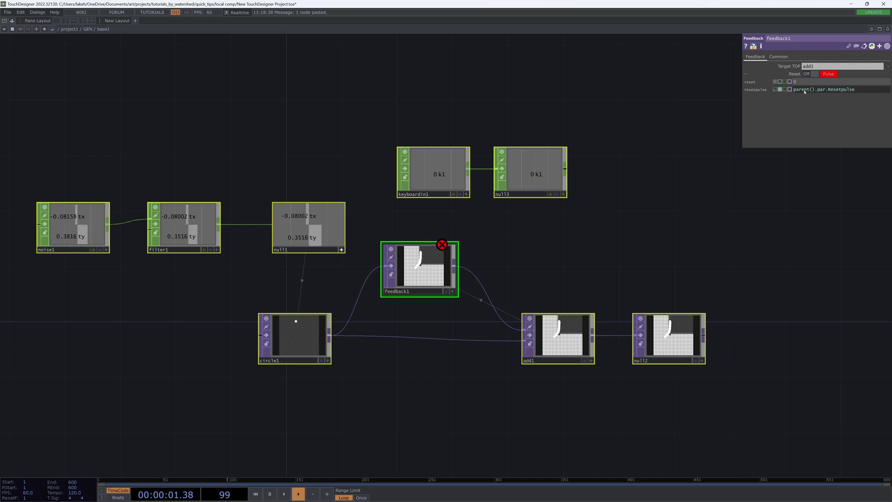
text(1)
key(Return)
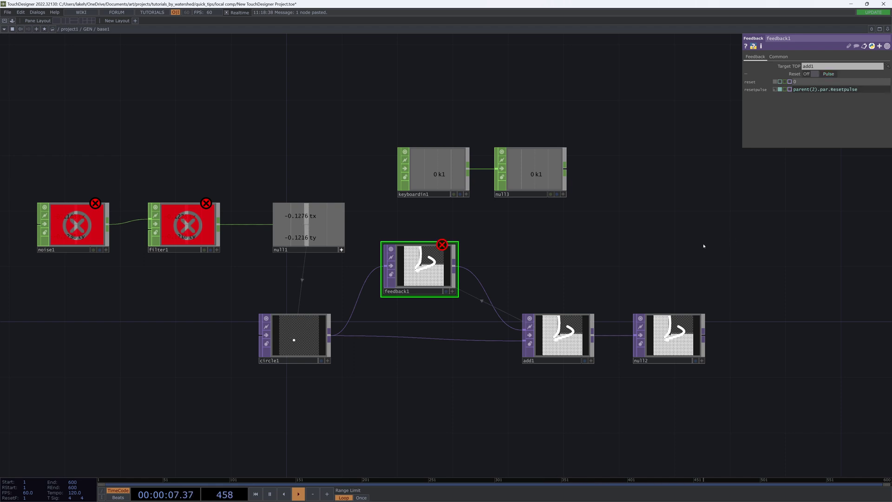
- Add the Feedback TOP's Reset Pulse as a custom parameter of base1 and reference it with parent().par.Resetpulse
key(u)
key(i)
drag(317, 280, 366, 283)
scroll(371, 283, down, 3)
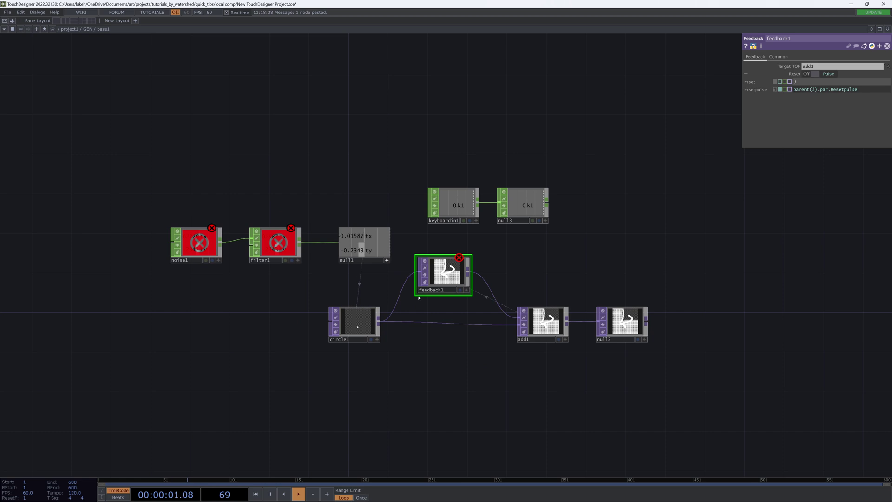
right_click(350, 297)
click(358, 284)
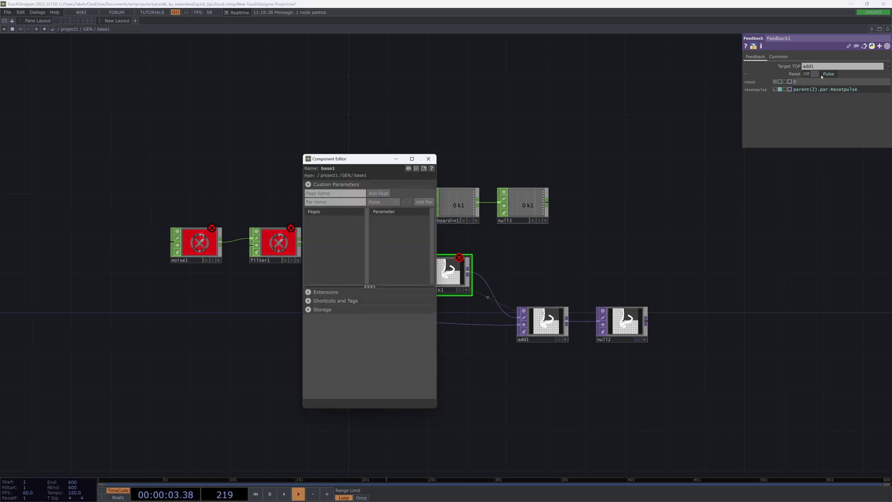
drag(765, 94, 427, 250)
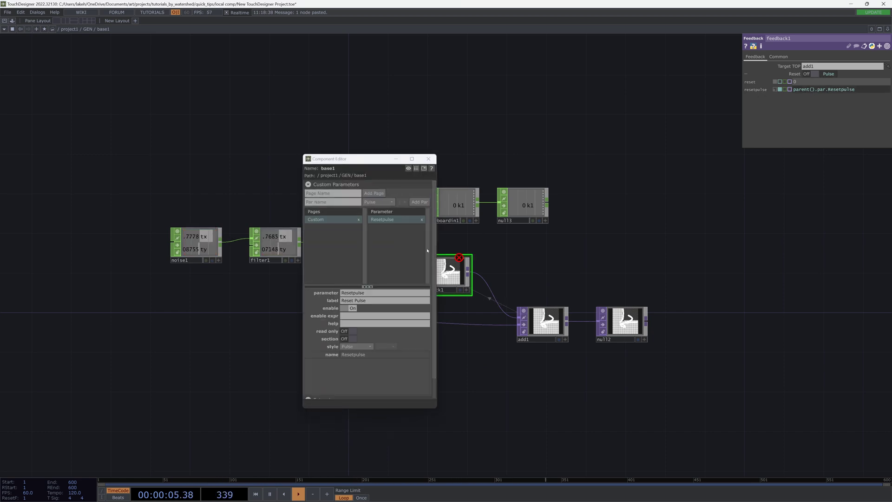
click(428, 159)
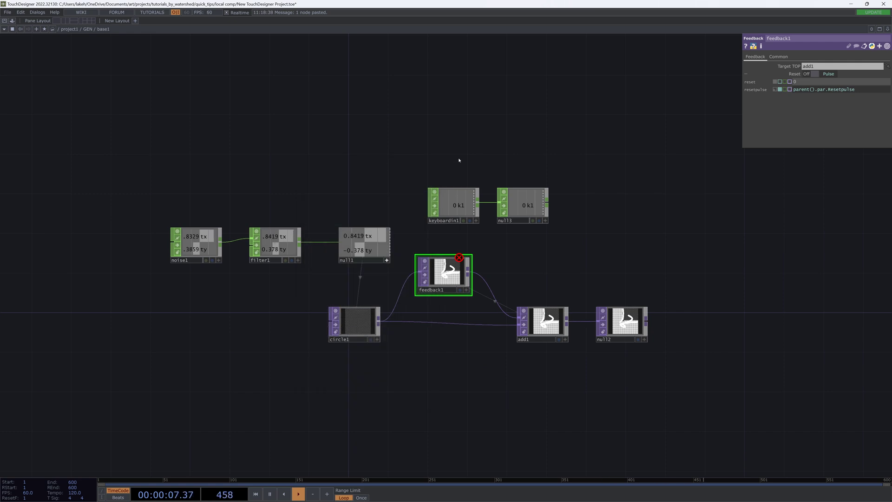
- Test the feedback reset inside base1 and restore the Feedback TOP by undoing its deletion
key(u)
key(i)
key(1)
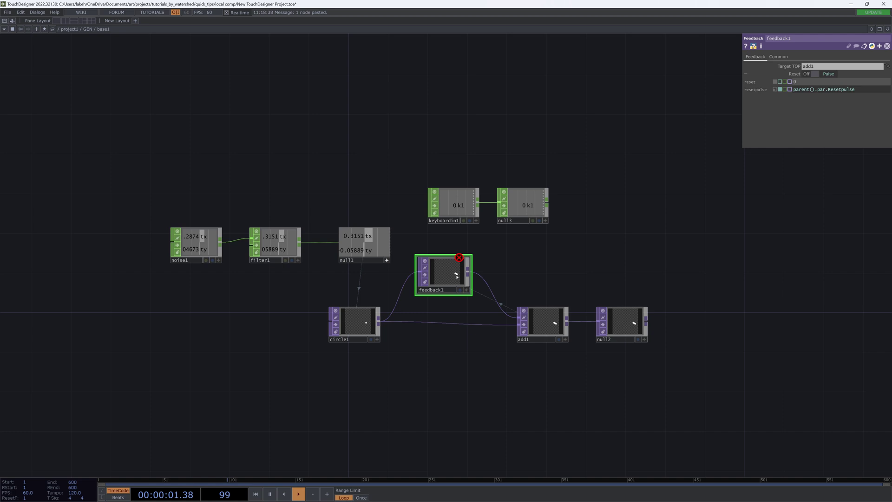
key(ctrl+z)
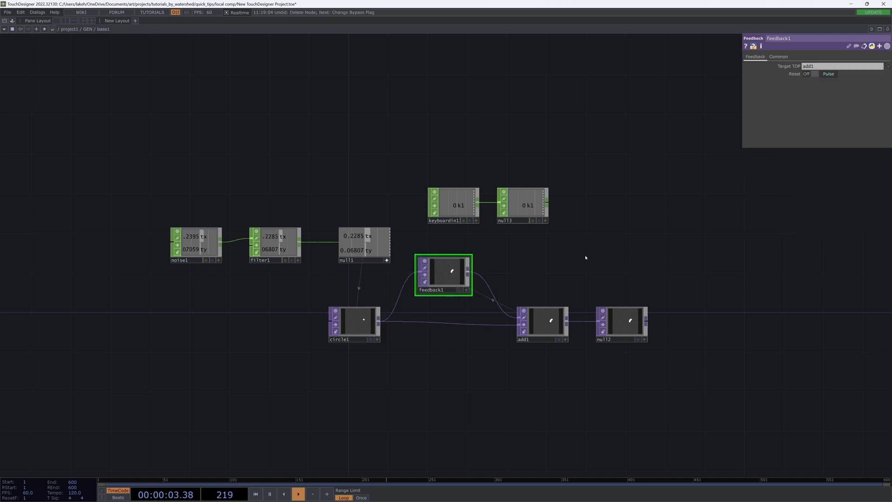
- Replace base2 through base5 in the GEN network with three fresh copies of base1
key(u)
drag(285, 189, 475, 392)
key(Delete)
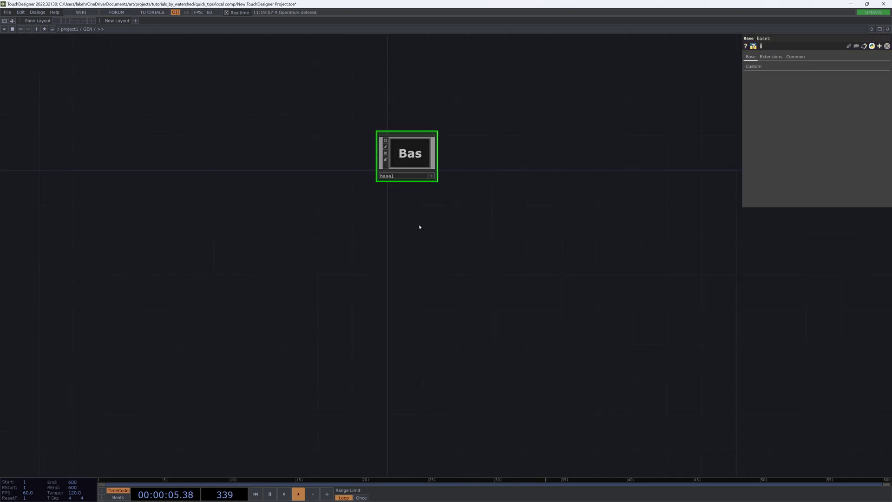
key(ctrl+c)
key(ctrl+v)
key(ctrl+v)
key(ctrl+v)
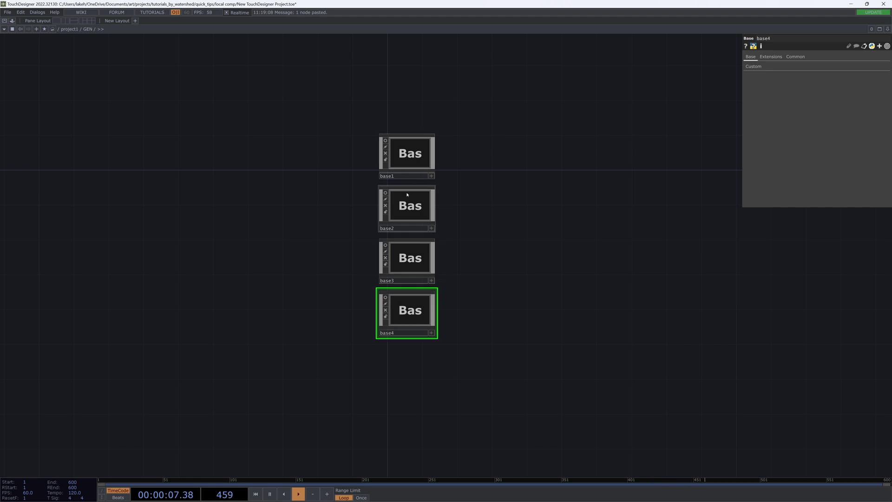
- Delete the Keyboard In CHOP and its connected Null CHOP inside base2, and inspect the remaining feedback network
double_click(406, 194)
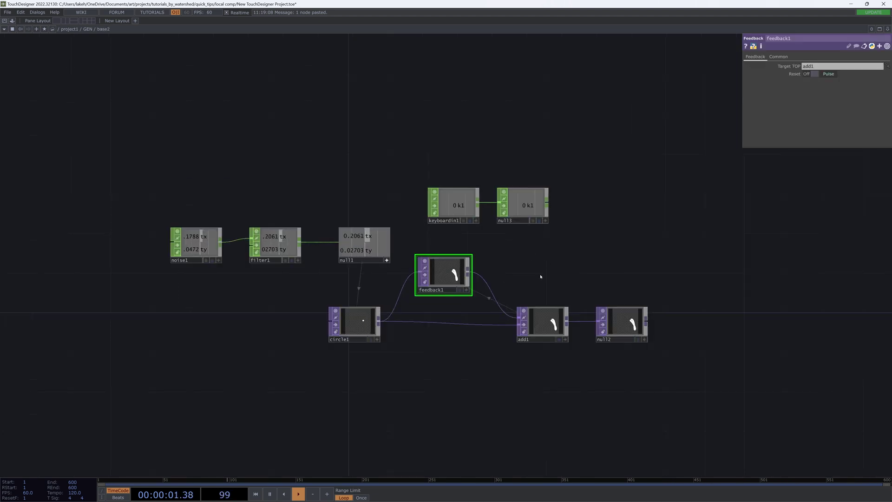
drag(366, 138, 553, 226)
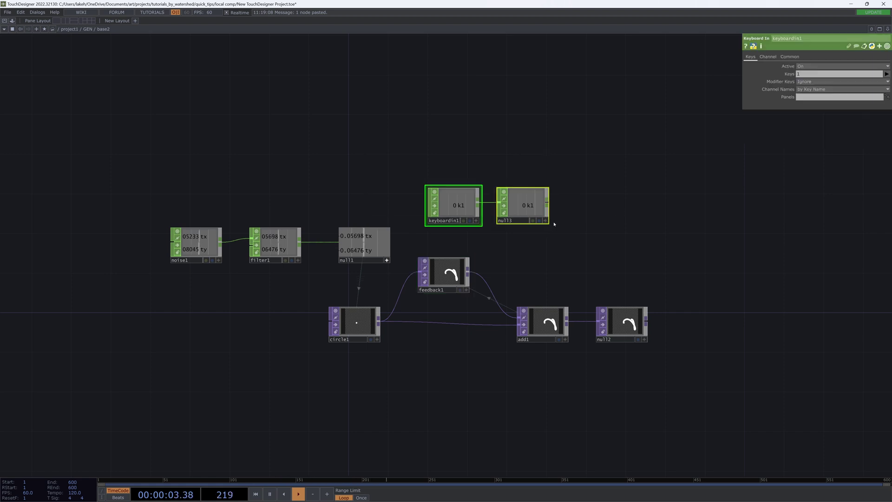
key(Delete)
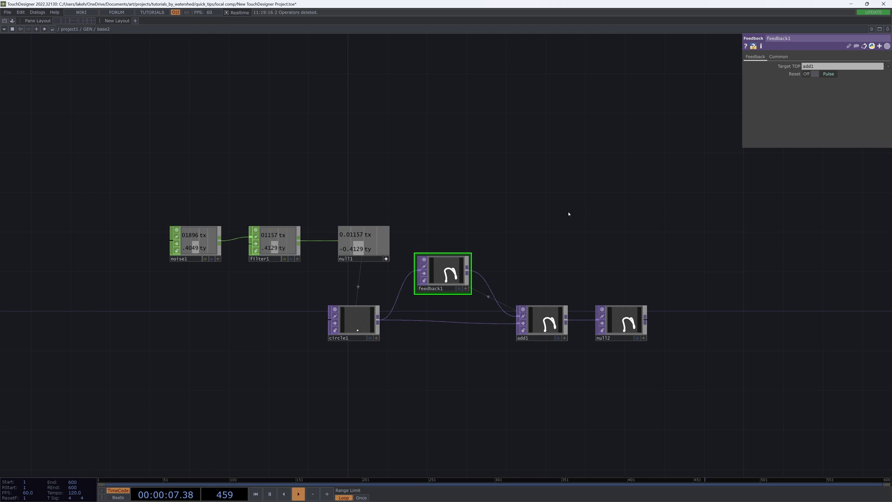
scroll(631, 331, up, 6)
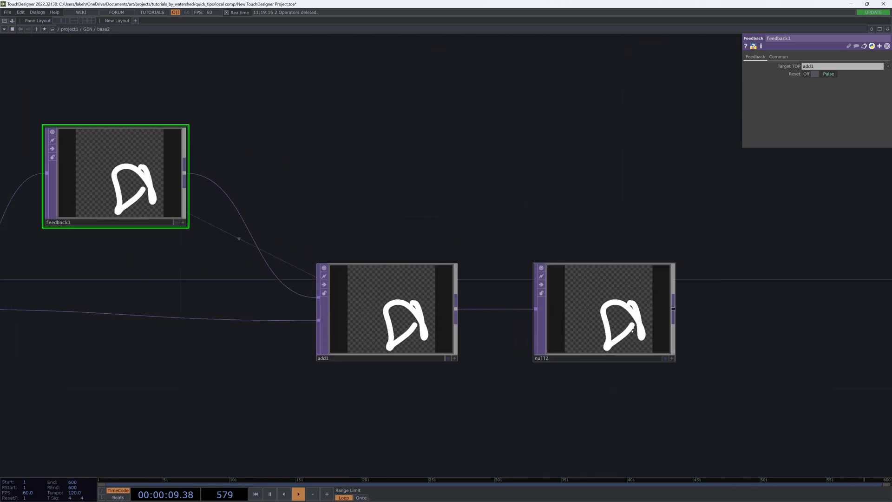
scroll(632, 331, down, 4)
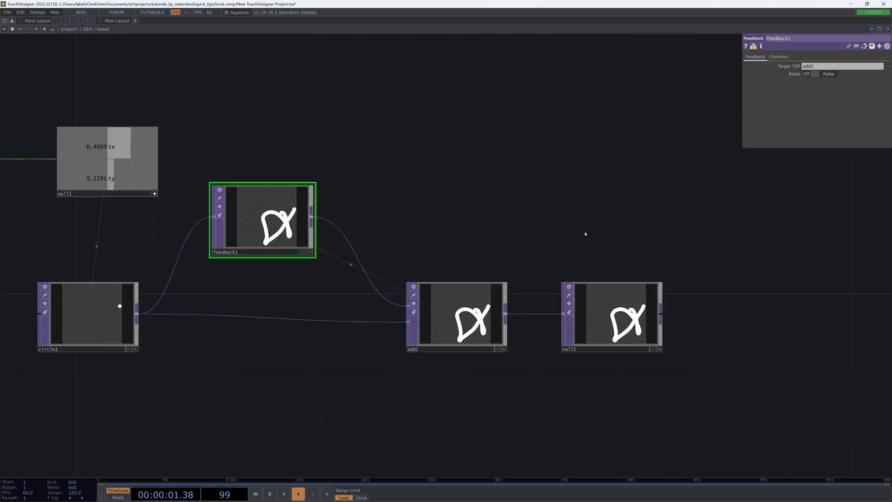
- Move base2 out of the GEN network into base1, placing it between the Add TOP and the final Null TOP
key(u)
key(Delete)
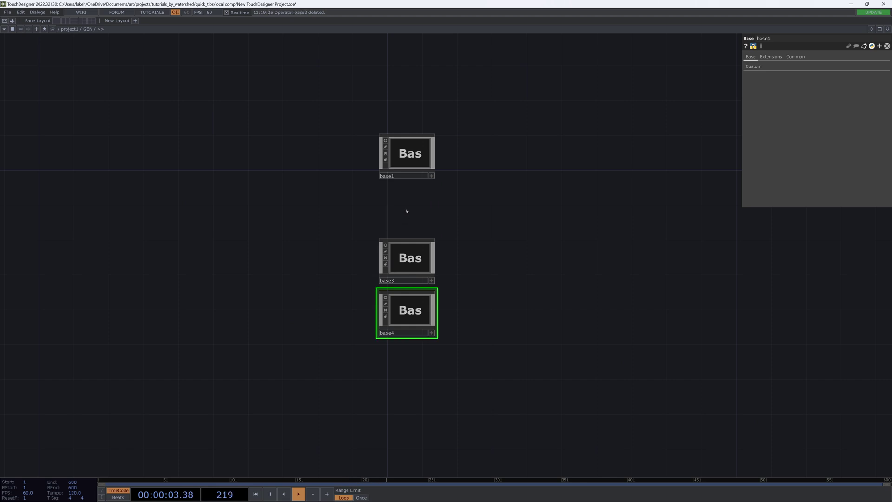
click(406, 153)
key(i)
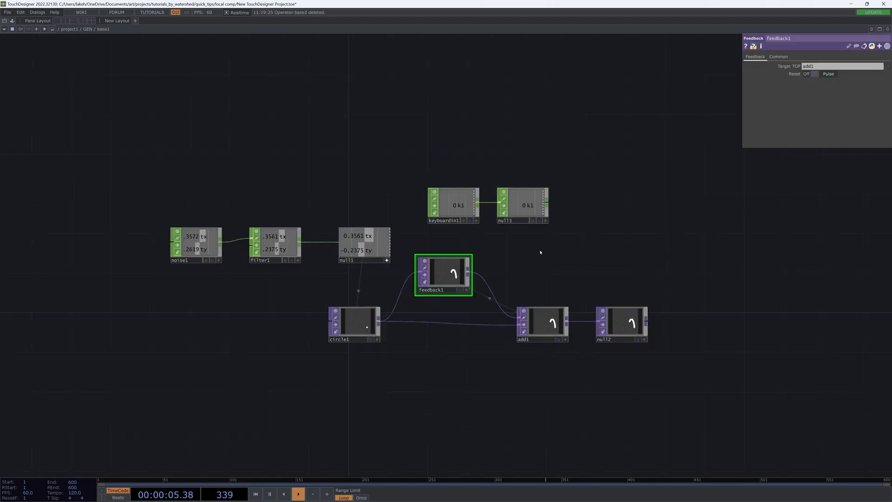
drag(623, 326, 731, 325)
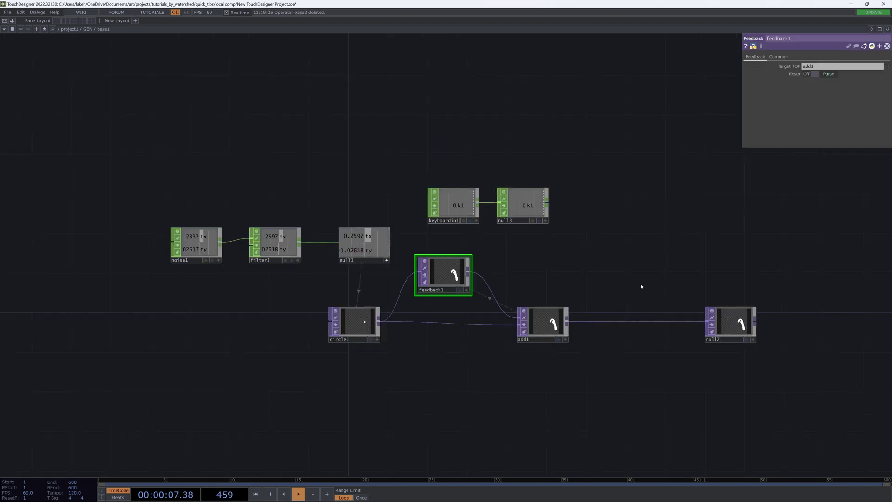
key(ctrl+v)
drag(690, 254, 631, 273)
- Add an In TOP inside base2 and connect it to the Circle TOP's input
key(i)
drag(572, 390, 891, 395)
key(Tab)
text(in)
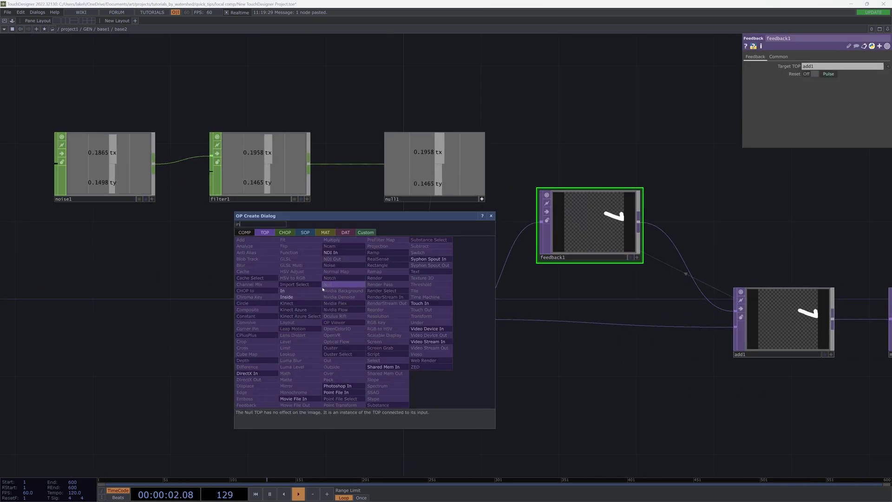
click(307, 289)
click(219, 314)
drag(442, 280, 118, 308)
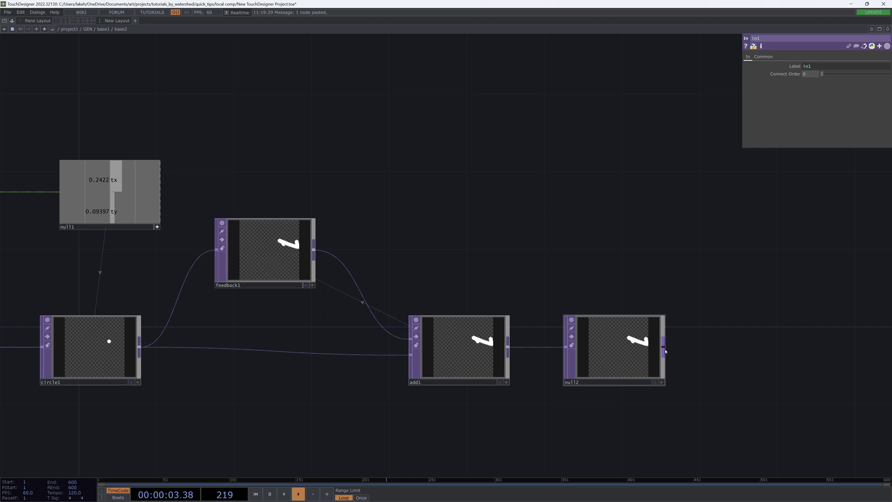
- Append an Out TOP to the final Null TOP inside base2 and return to the base1 network
right_click(664, 350)
ctrl+click(624, 312)
click(624, 389)
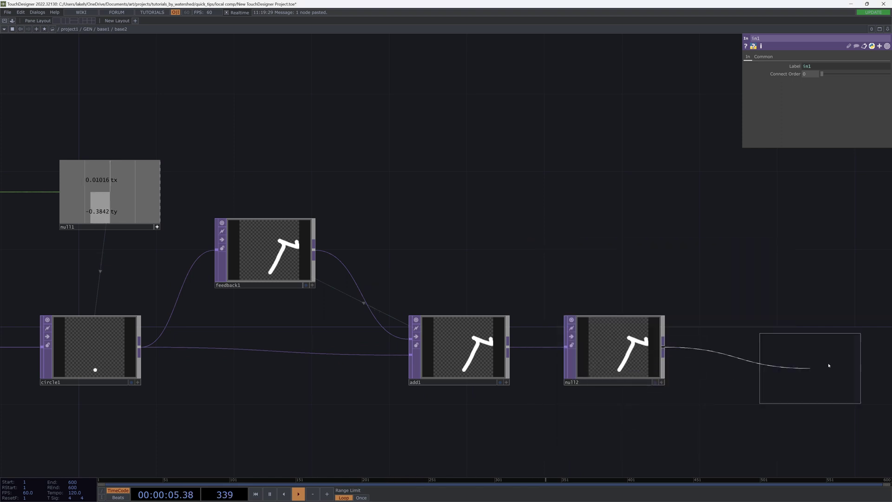
click(828, 365)
key(u)
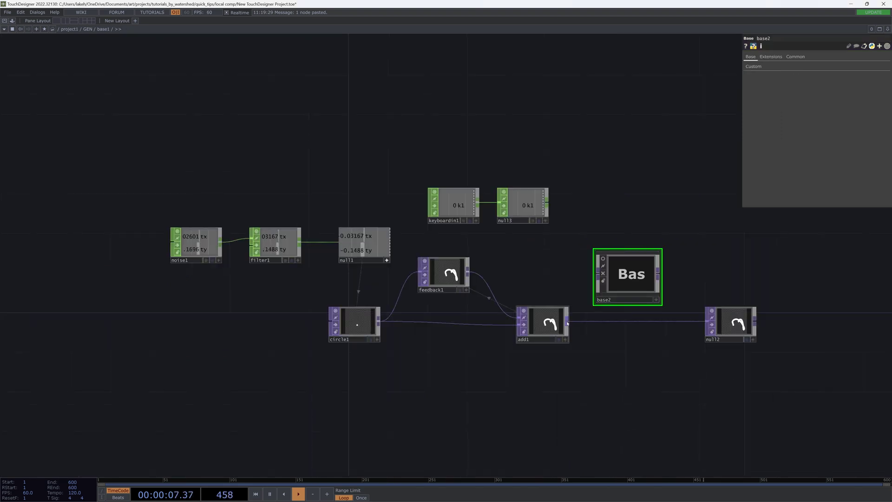
- Wire base2 between the Add TOP and the final Null TOP and align it with them
drag(567, 323, 597, 274)
drag(658, 274, 707, 321)
drag(649, 293, 649, 303)
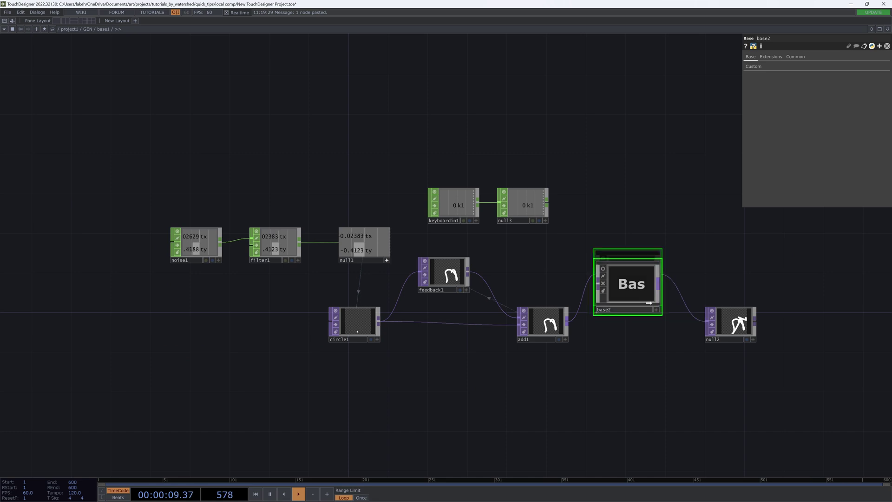
- Open the parent base1's parameters in a floating window and trigger its Reset Pulse twice to test the feedback reset
scroll(639, 235, up, 5)
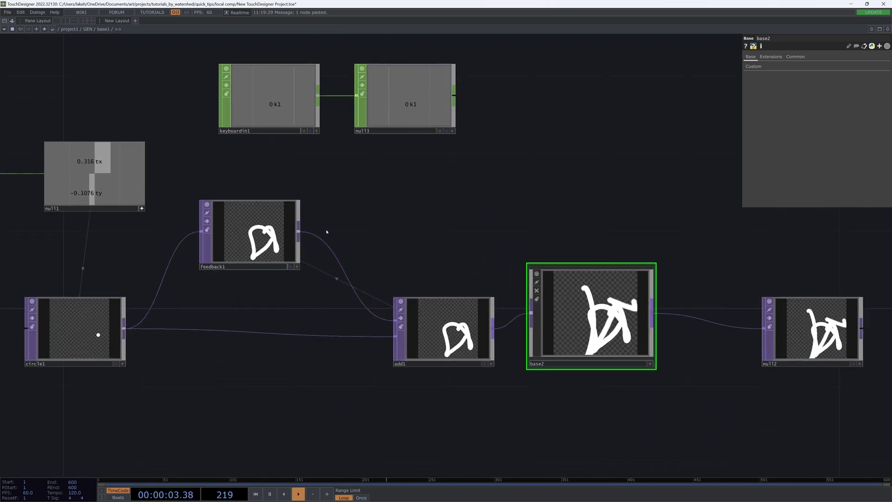
click(291, 235)
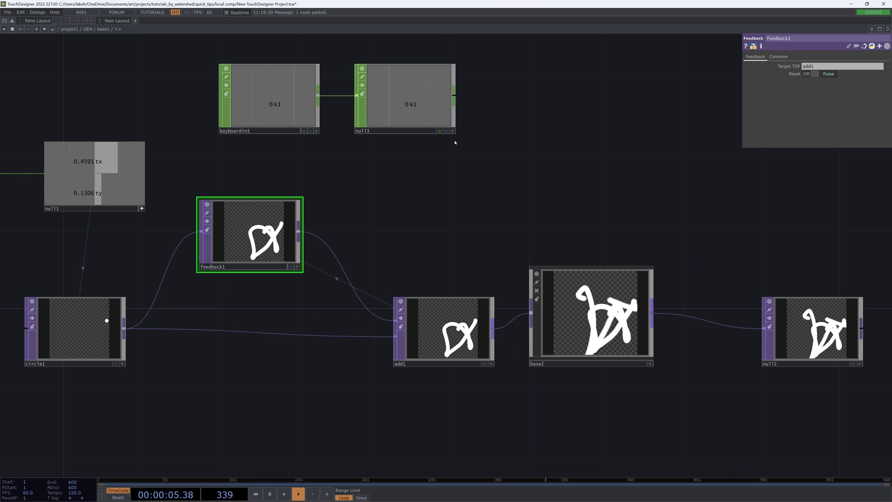
right_drag(479, 152, 205, 80)
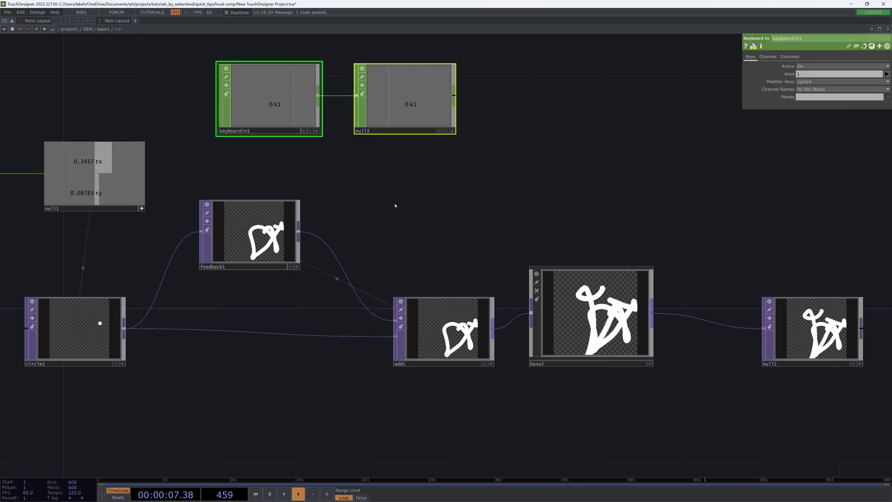
right_click(354, 114)
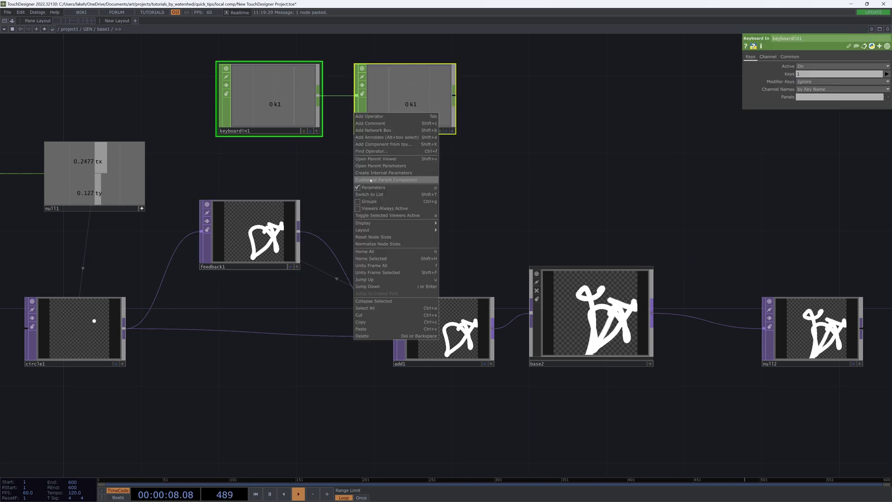
click(406, 166)
click(404, 126)
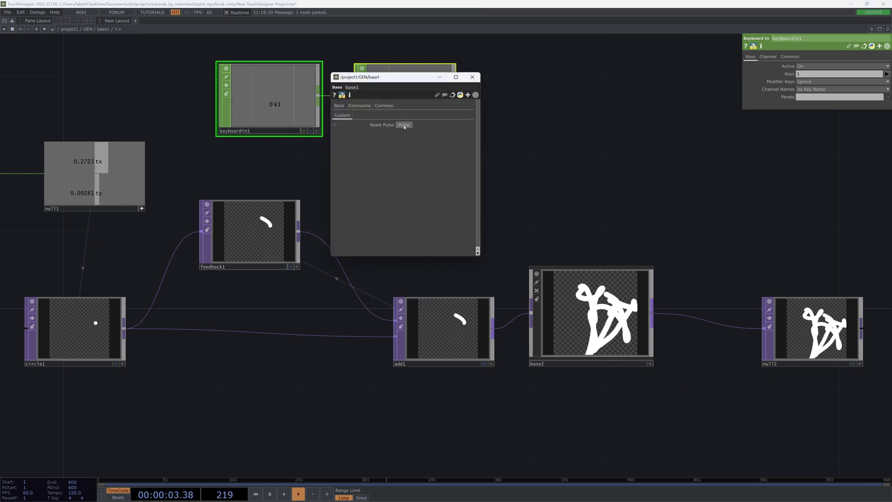
click(404, 124)
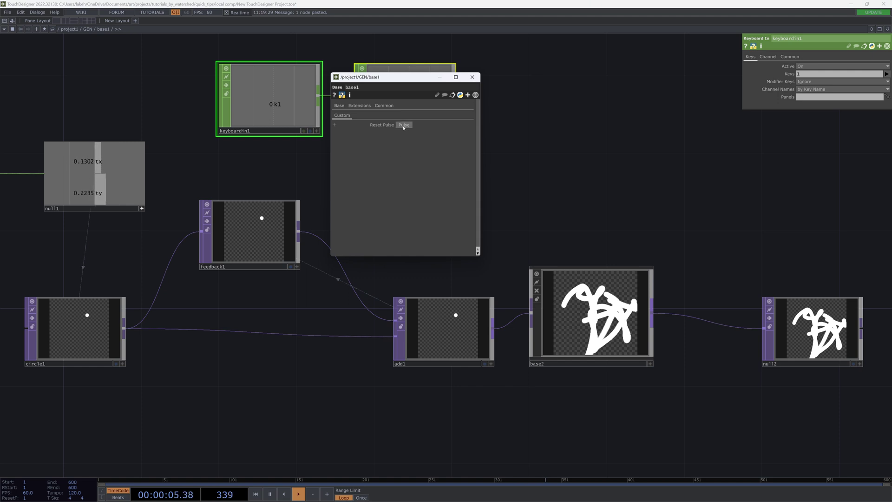
- Inside base2, set feedback1's resetpulse expression to parent(2).par.Resetpulse and test it by triggering base1's Reset Pulse
click(596, 334)
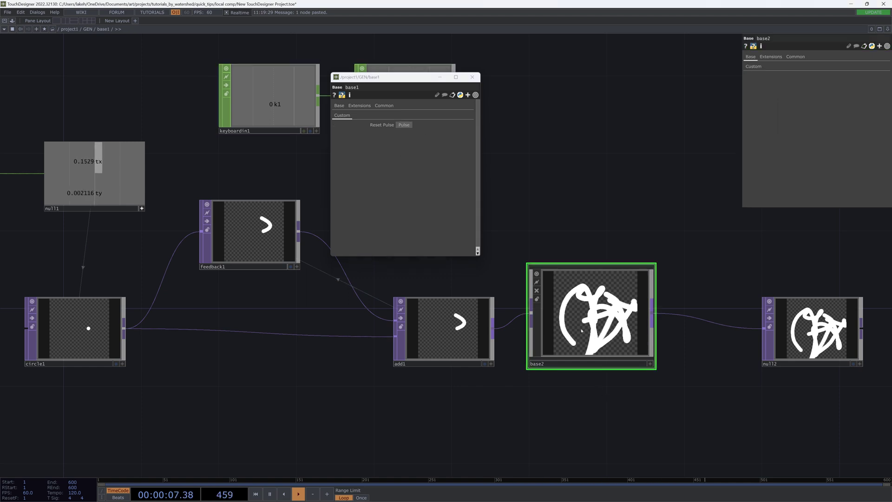
double_click(586, 320)
click(274, 281)
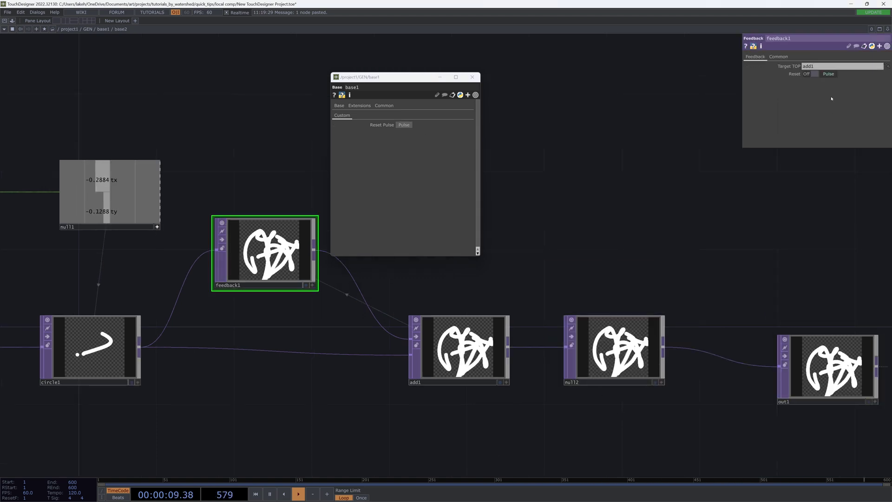
click(794, 74)
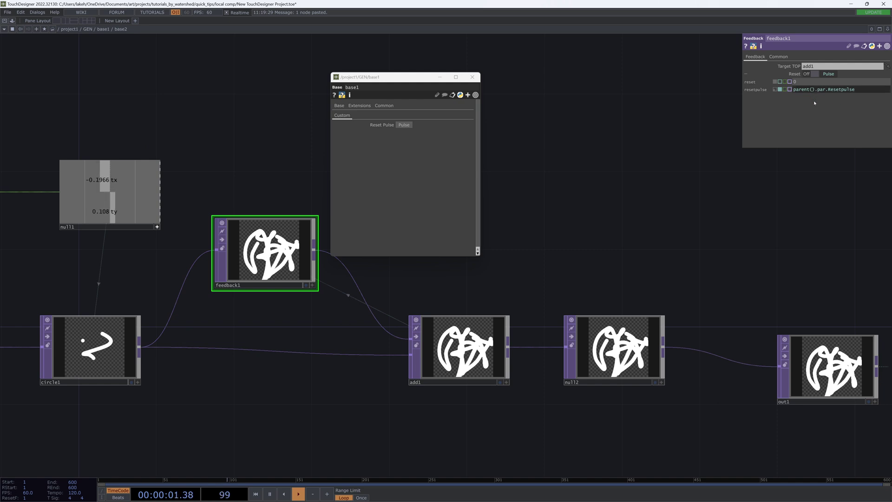
click(402, 127)
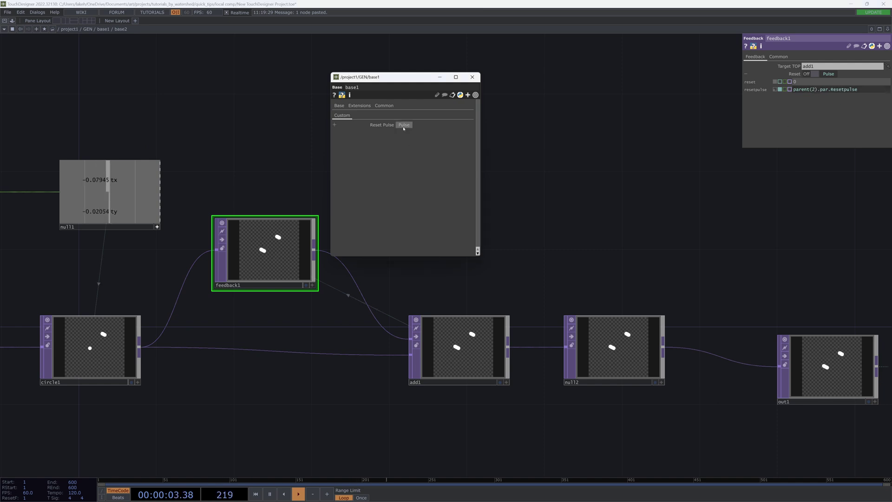
click(403, 127)
- Return to the base1 network and activate null3's viewer so its k1 channel can be exported
scroll(570, 289, down, 5)
scroll(571, 290, down, 4)
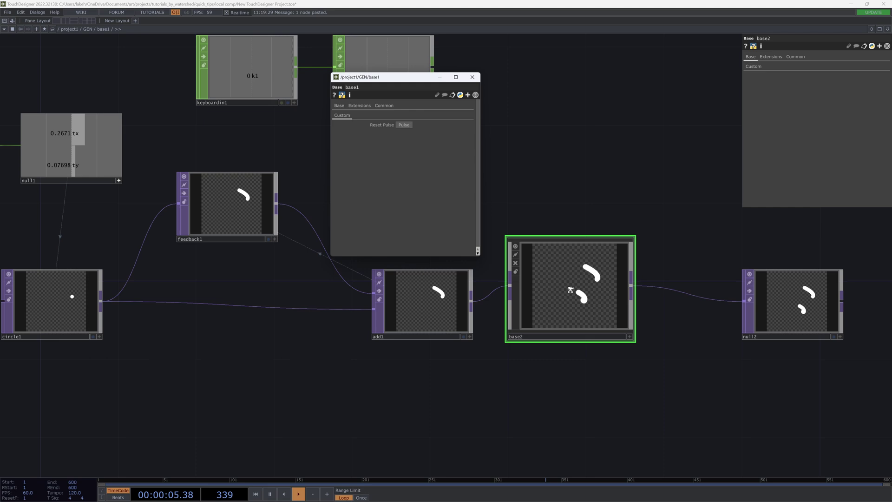
scroll(571, 290, up, 3)
scroll(570, 291, down, 4)
drag(673, 158, 806, 153)
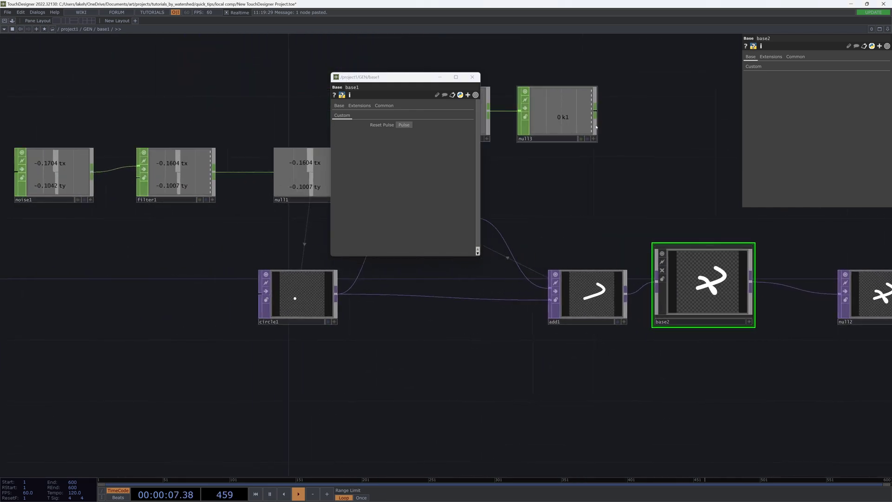
click(557, 114)
drag(504, 179, 186, 237)
click(280, 193)
drag(261, 167, 350, 239)
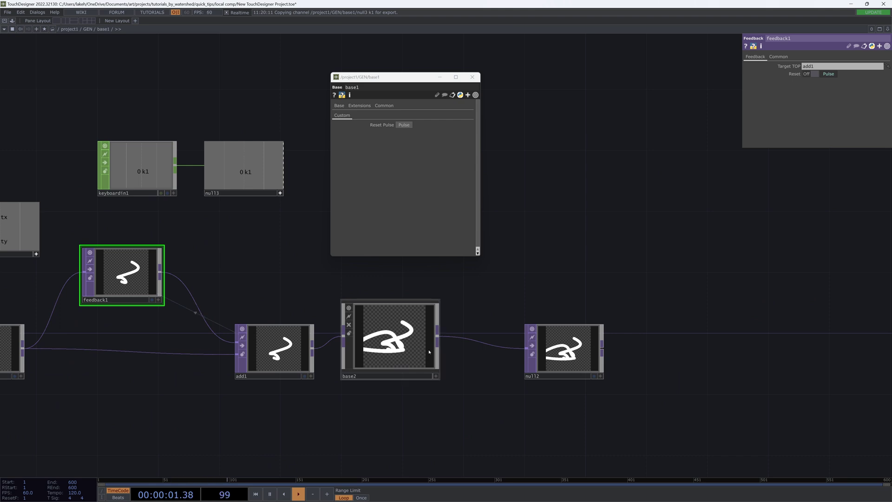
- Link null3's k1 channel to base2's custom Reset Pulse parameter as a CHOP Reference
click(389, 354)
drag(404, 358, 495, 332)
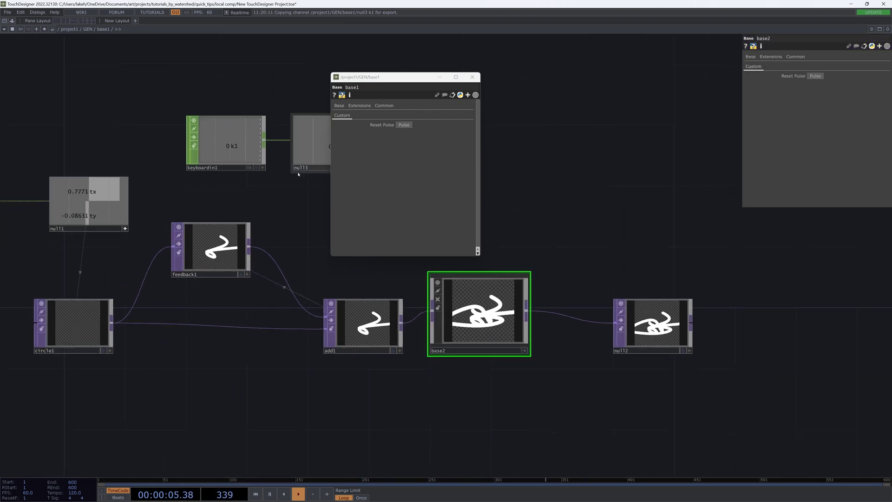
drag(296, 174, 285, 196)
drag(322, 168, 817, 76)
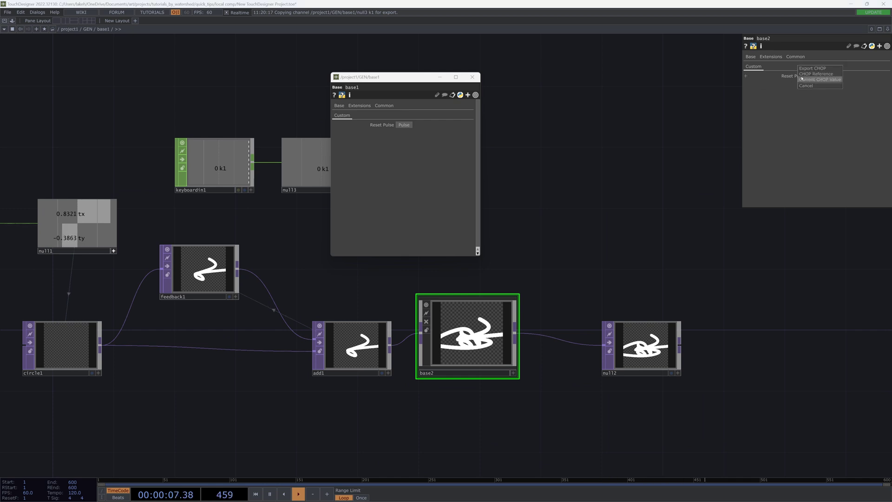
click(803, 73)
- Move the floating base1 parameter window aside, close it and select feedback1
drag(392, 126, 785, 90)
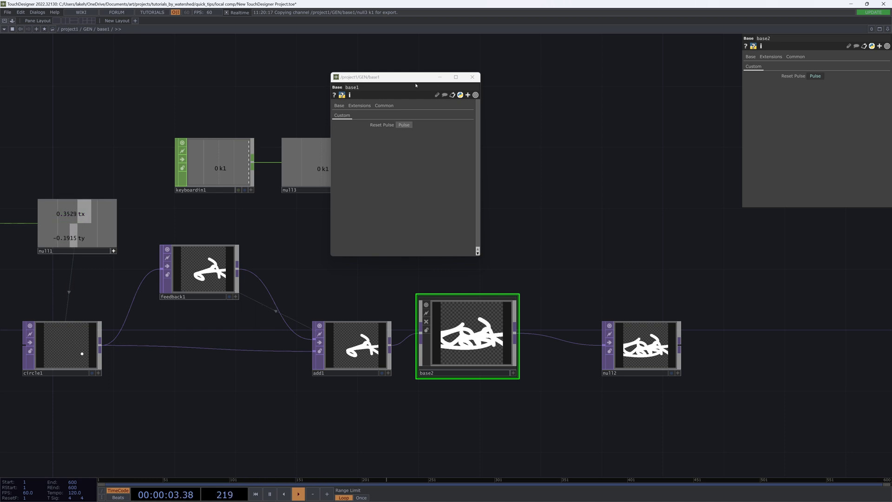
drag(416, 85, 491, 92)
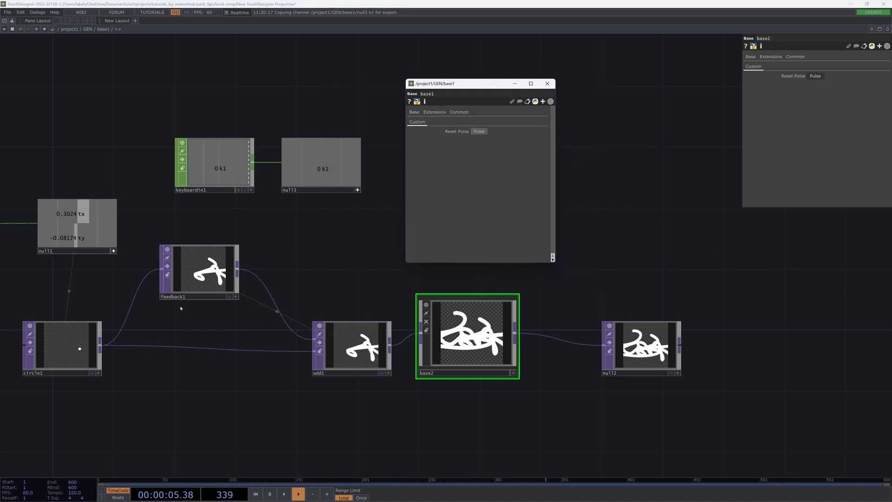
mouse_move(275, 339)
mouse_down()
mouse_move(306, 334)
mouse_move(279, 336)
mouse_move(310, 346)
mouse_up()
click(132, 356)
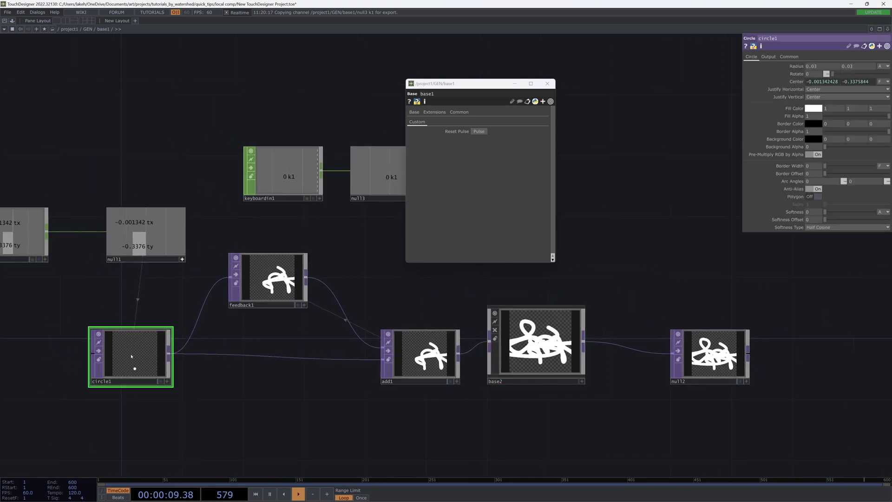
click(547, 84)
click(268, 279)
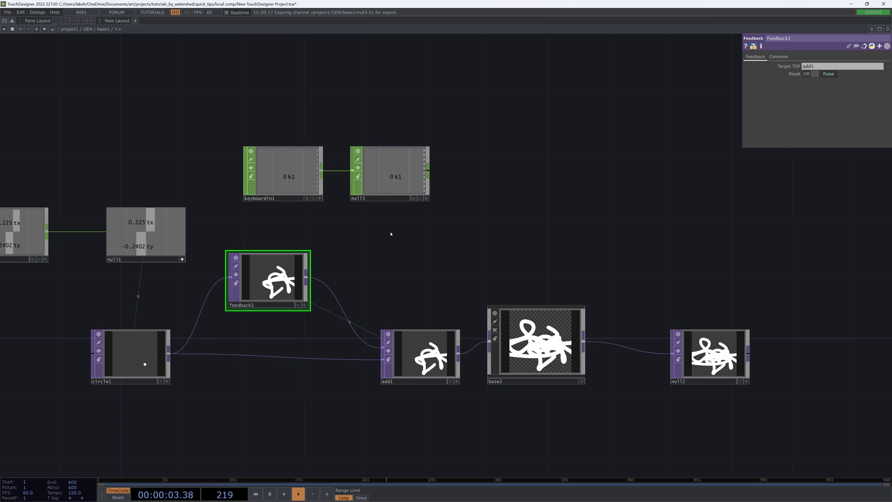
- Add a Count CHOP beside null3, show its Count parameters and wire null3's output into it
click(428, 175)
click(470, 209)
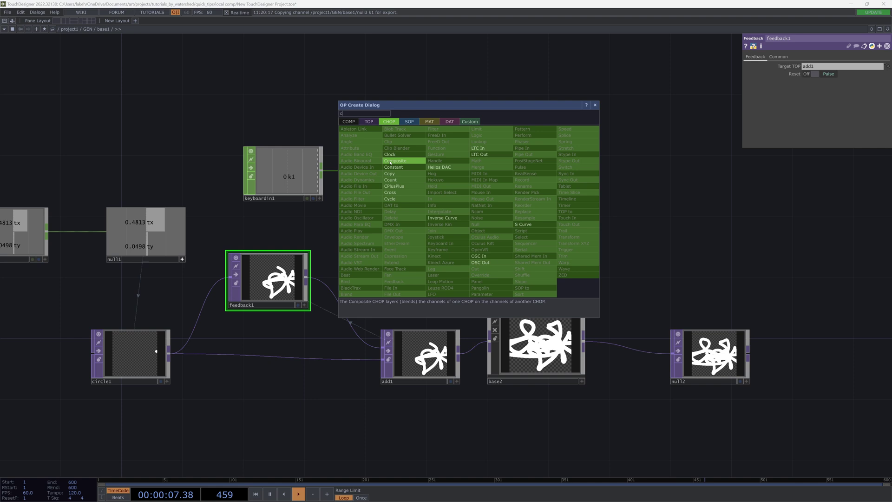
click(393, 179)
click(586, 176)
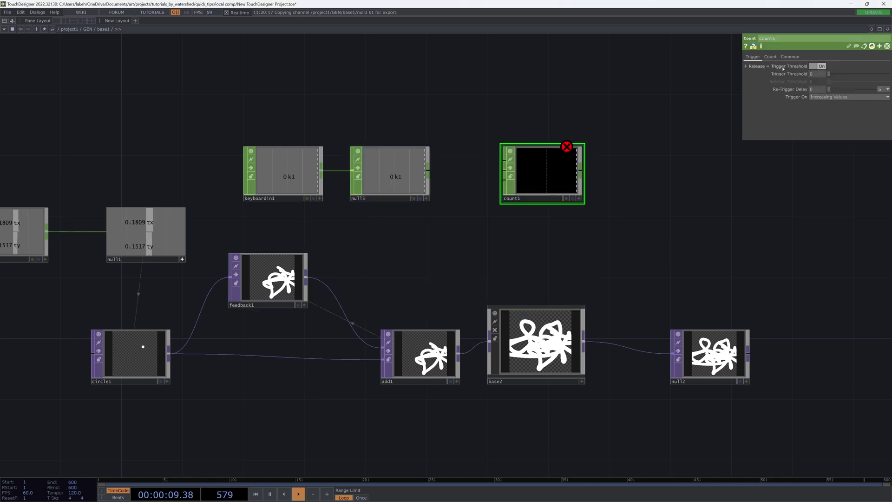
click(769, 57)
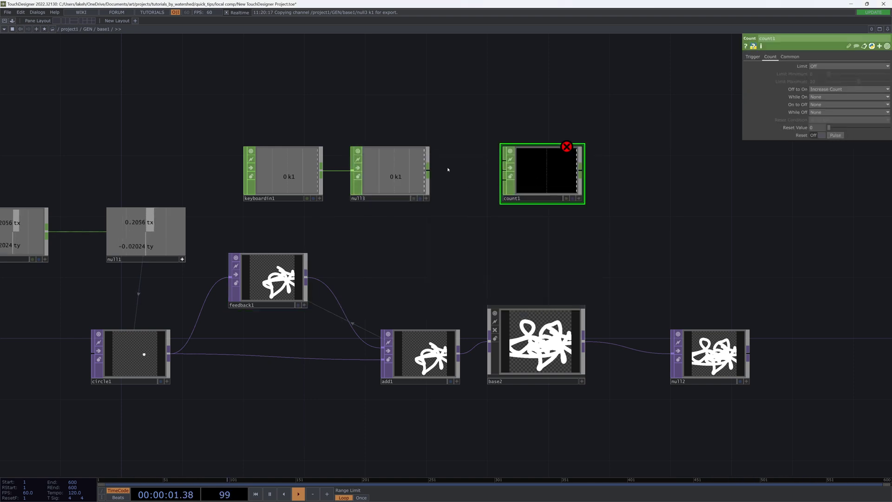
drag(431, 172, 498, 176)
- Test the Count CHOP with repeated keyboard triggers, reset its count and trigger it several more times
key(1)
key(1)
key(1)
key(1)
key(1)
key(1)
key(1)
key(1)
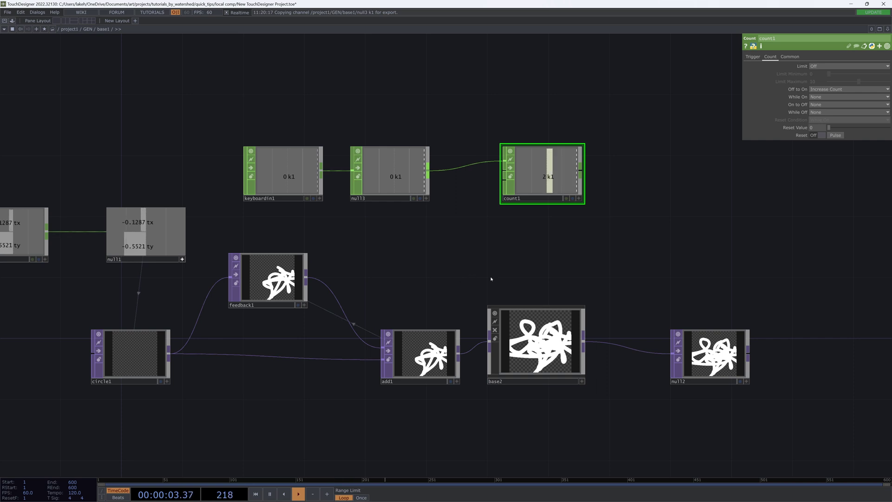
click(835, 135)
key(1)
key(1)
key(1)
key(1)
key(1)
key(1)
key(1)
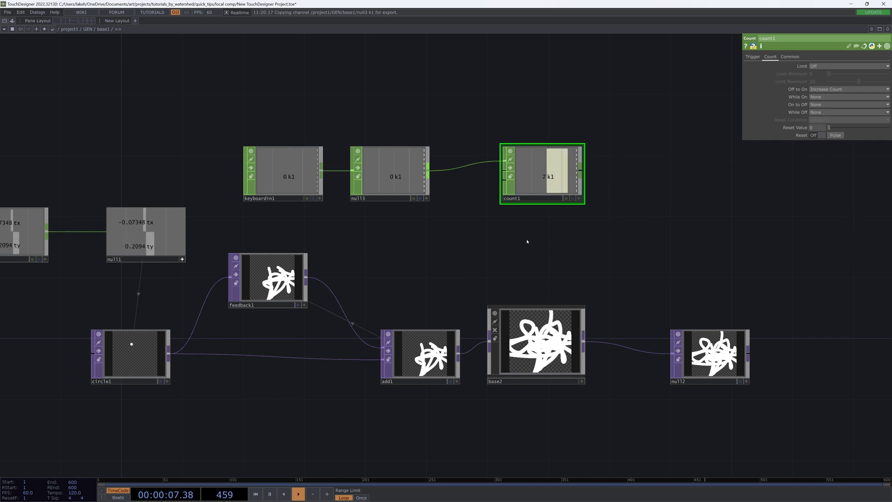
- Move keyboardin1, null3 and count1 together above the noise chain and deactivate null1's viewer
scroll(548, 205, down, 4)
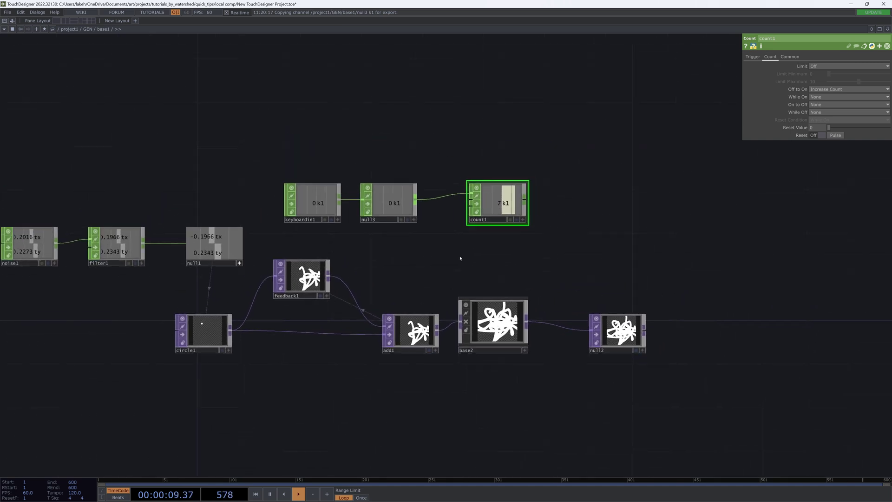
drag(479, 256, 620, 245)
right_drag(346, 166, 650, 199)
drag(645, 191, 363, 180)
click(426, 201)
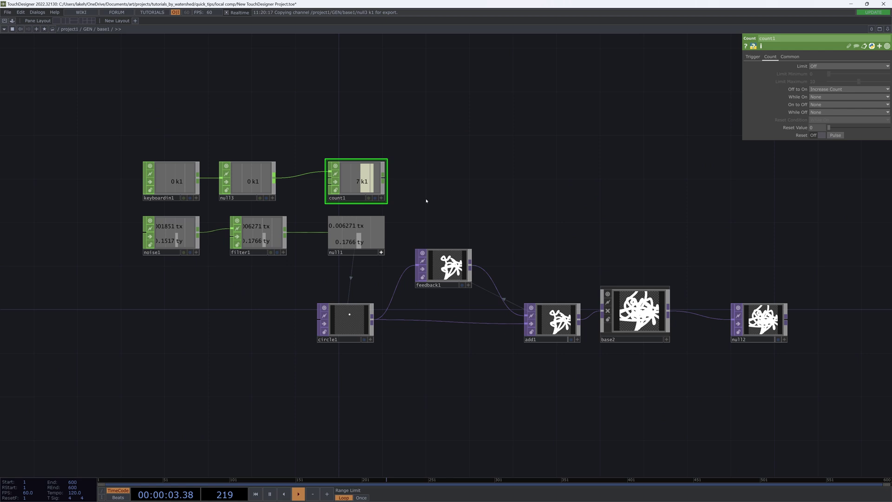
click(381, 252)
drag(414, 230, 395, 232)
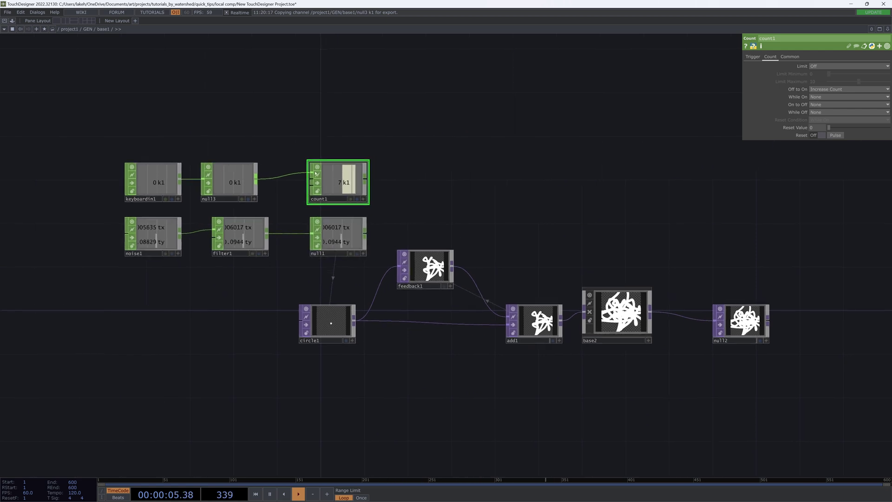
- Move the final Null TOP closer to base2 in the base1 network
click(328, 321)
scroll(633, 223, right, 6)
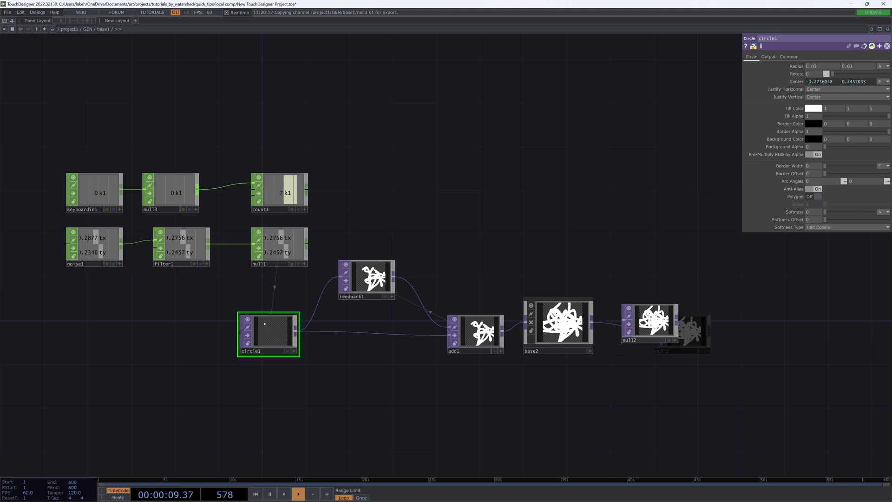
scroll(679, 277, left, 6)
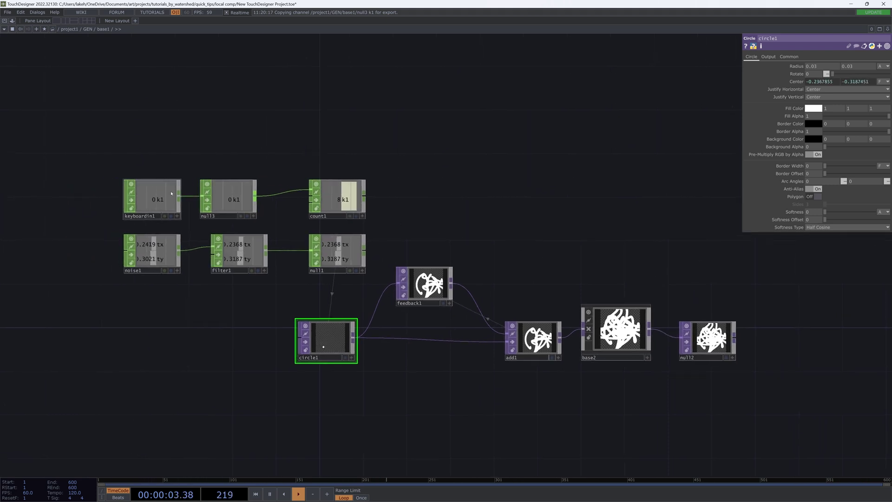
right_drag(97, 178, 375, 215)
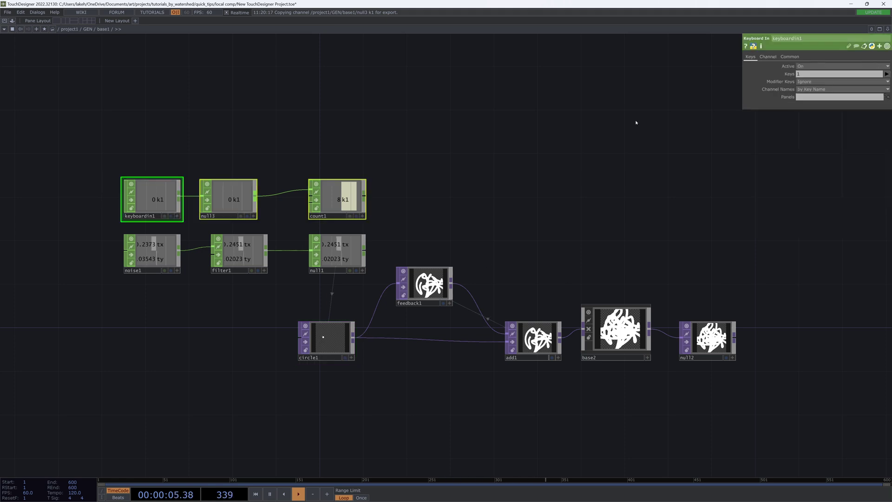
click(460, 410)
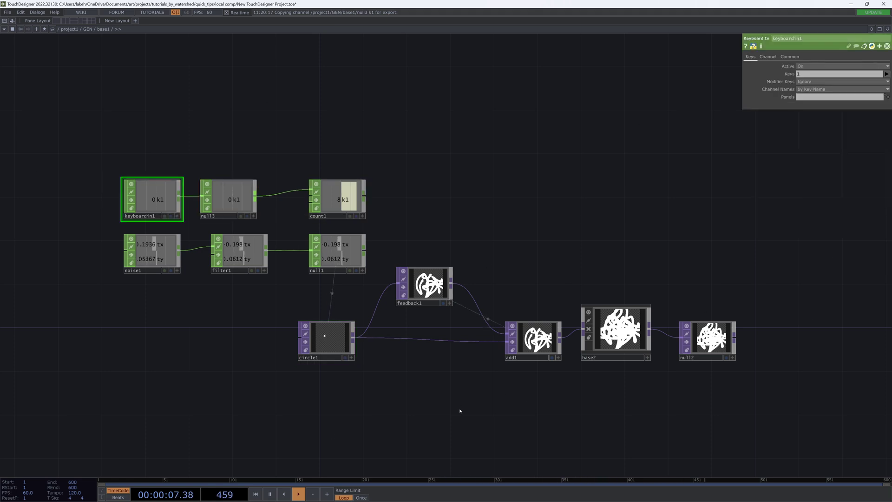
- Return to the project1 network, enter the local component and add a Keyboard In CHOP there
key(u)
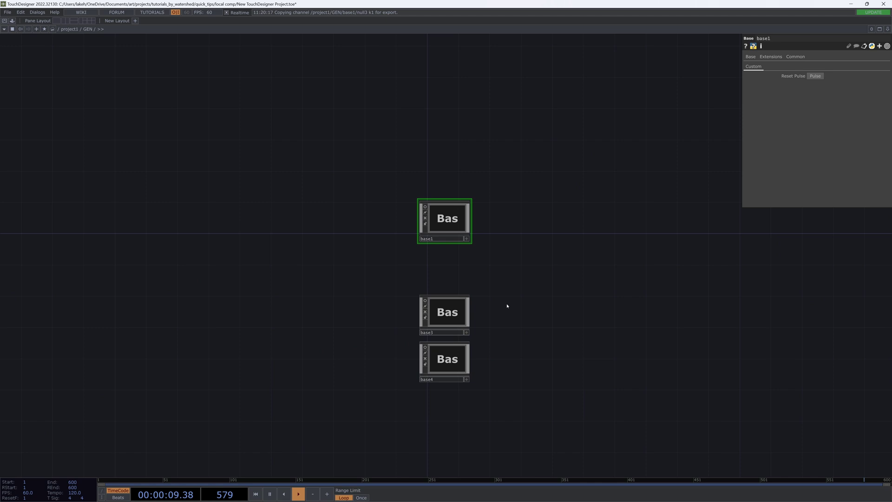
key(u)
click(395, 294)
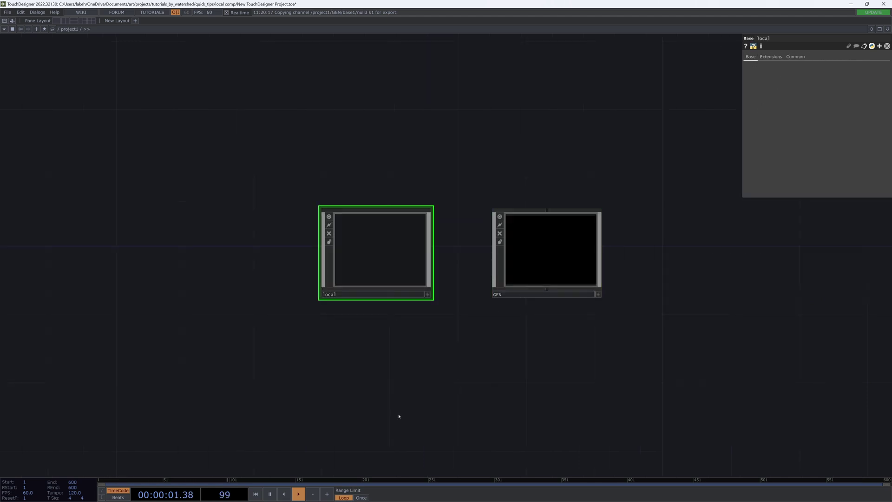
drag(390, 340, 408, 376)
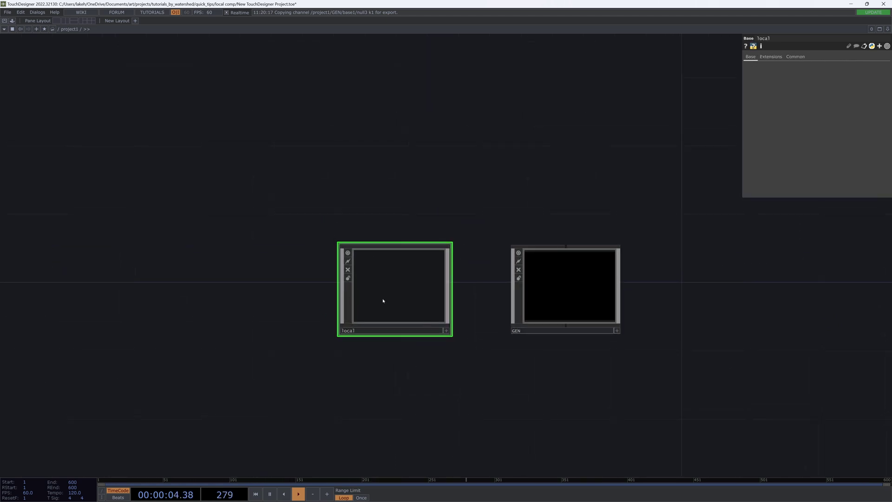
key(i)
key(Tab)
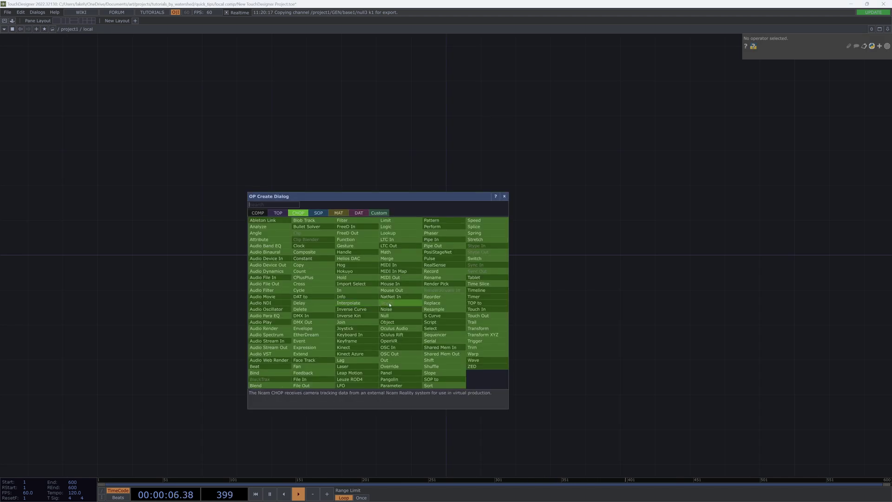
text(key)
click(352, 334)
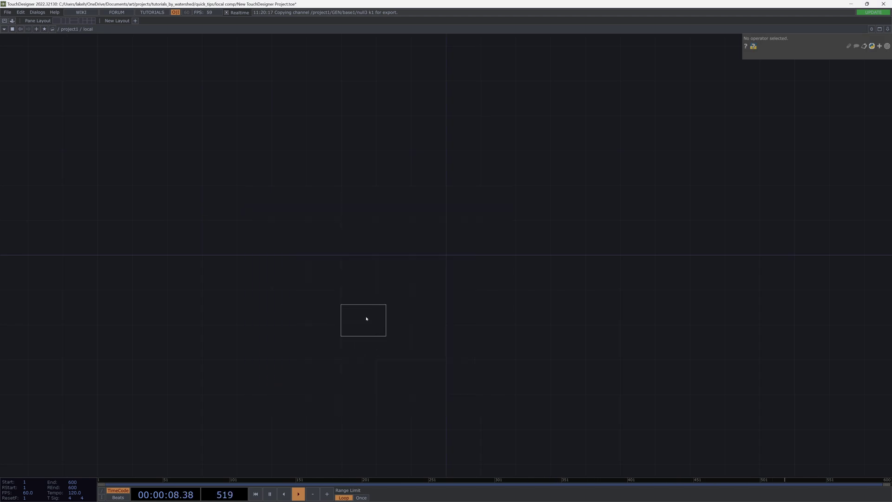
click(398, 257)
- Append a Null CHOP to keyboardin1's output inside local
right_click(441, 256)
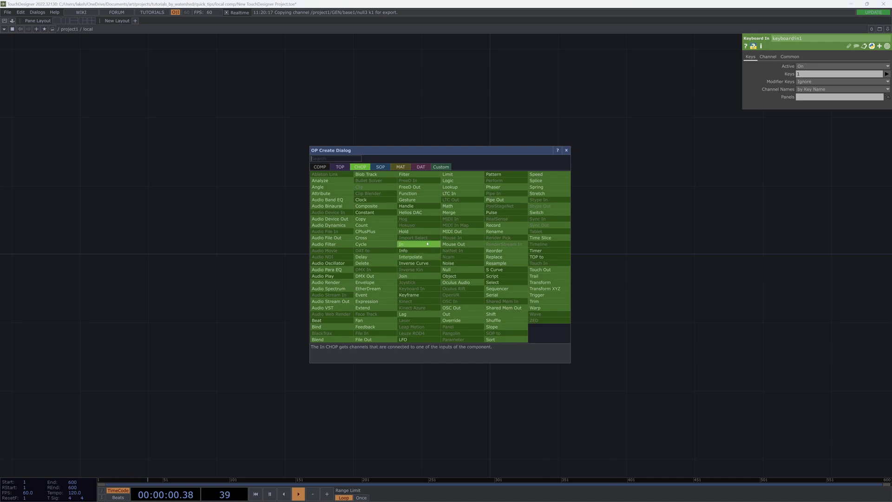
click(463, 275)
click(500, 258)
drag(629, 248, 568, 244)
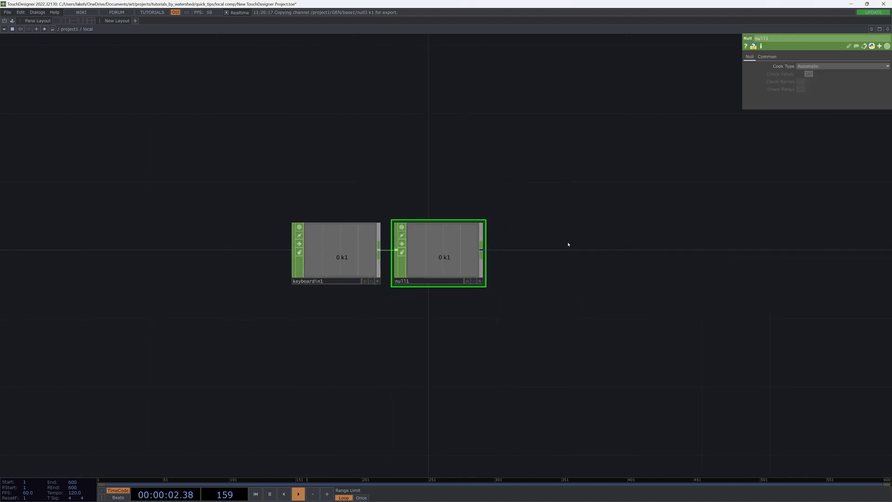
- Add a custom Pulse-type parameter named Pulse to the local component and close the Component Editor
right_click(577, 131)
click(599, 200)
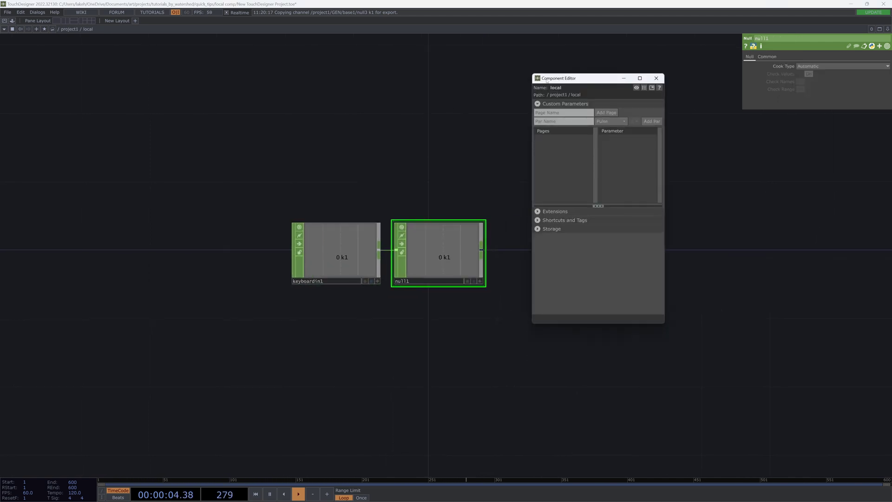
drag(556, 81, 218, 153)
click(220, 192)
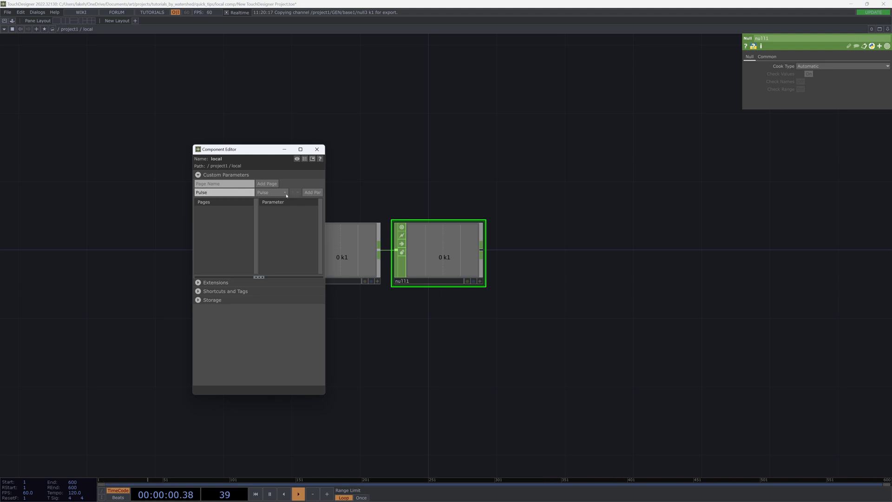
click(306, 194)
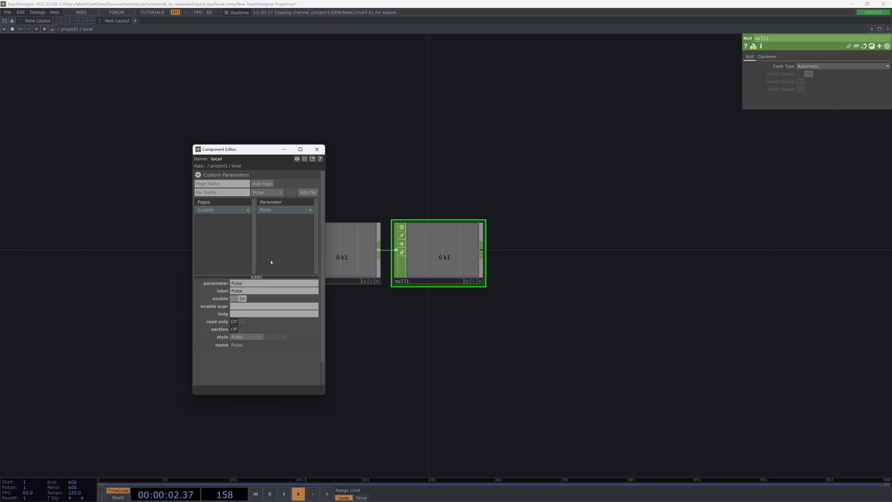
click(316, 150)
key(h)
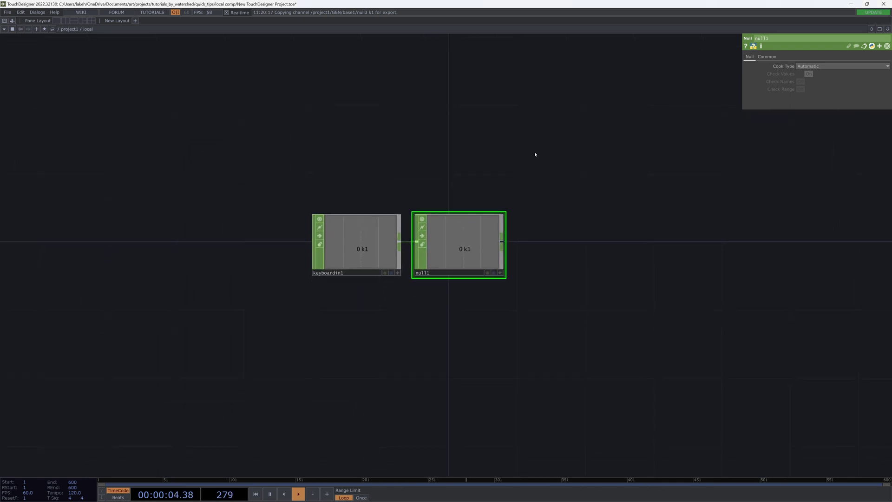
- Back in project1, set local's Global OP Shortcut to the expression me.name
key(u)
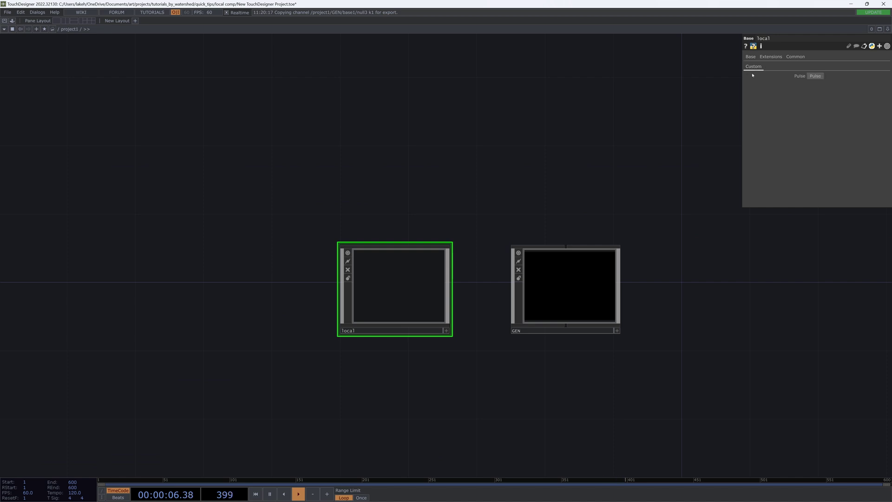
drag(715, 86, 676, 71)
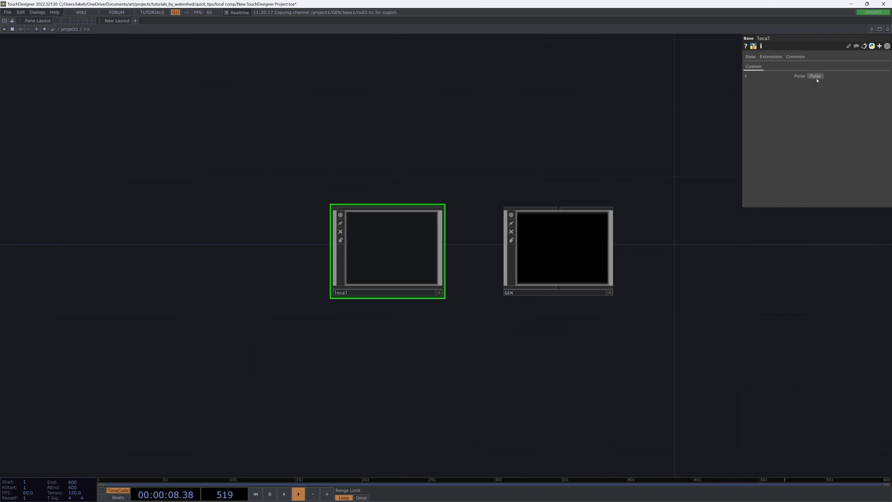
key(h)
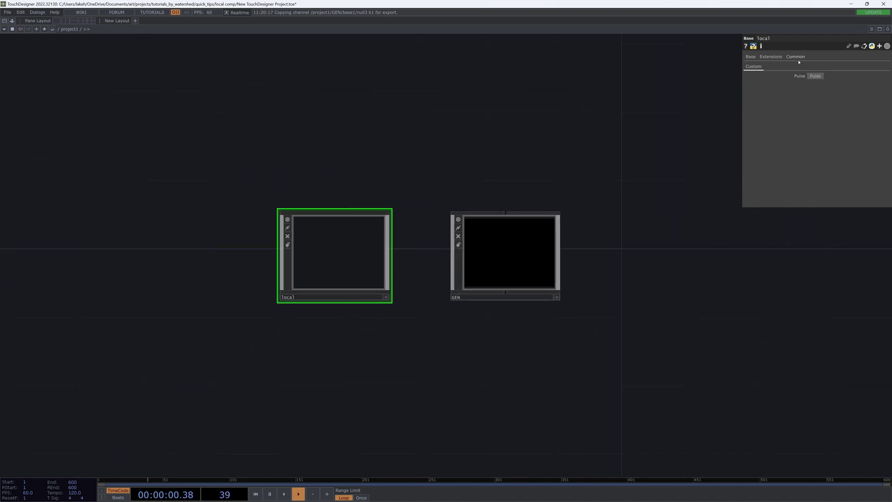
click(796, 58)
click(791, 84)
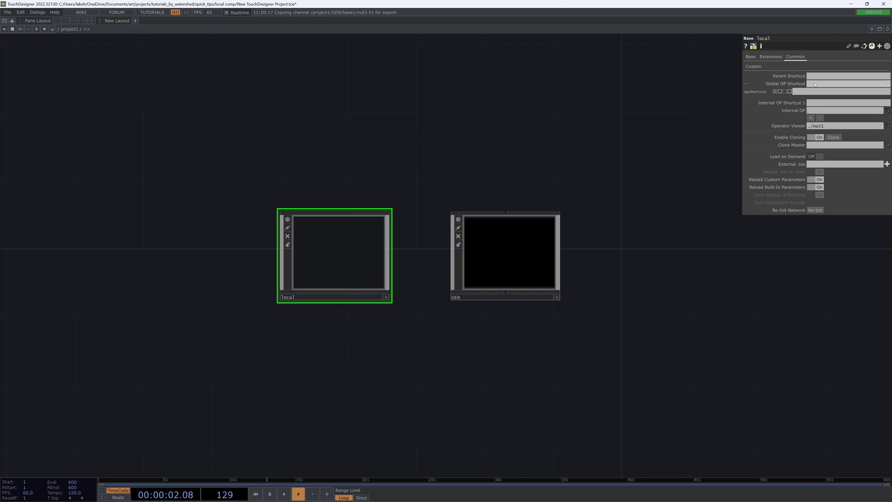
click(780, 92)
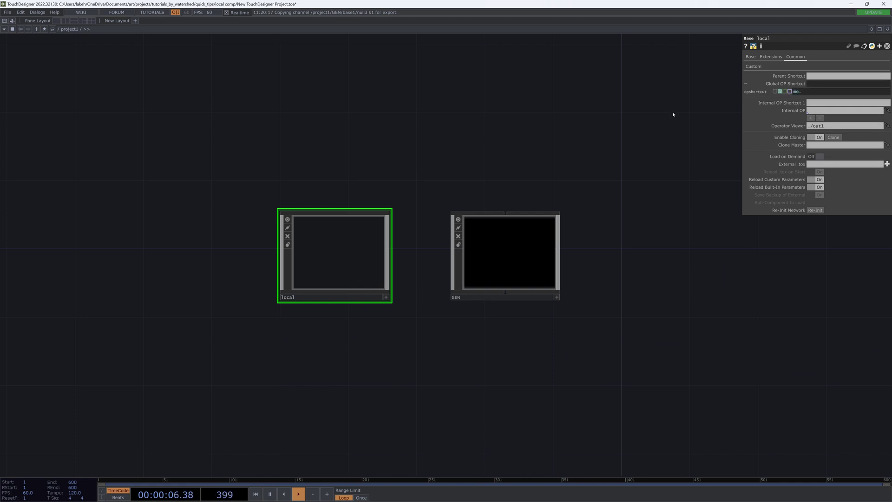
text(me.name)
key(Tab)
drag(661, 95, 658, 90)
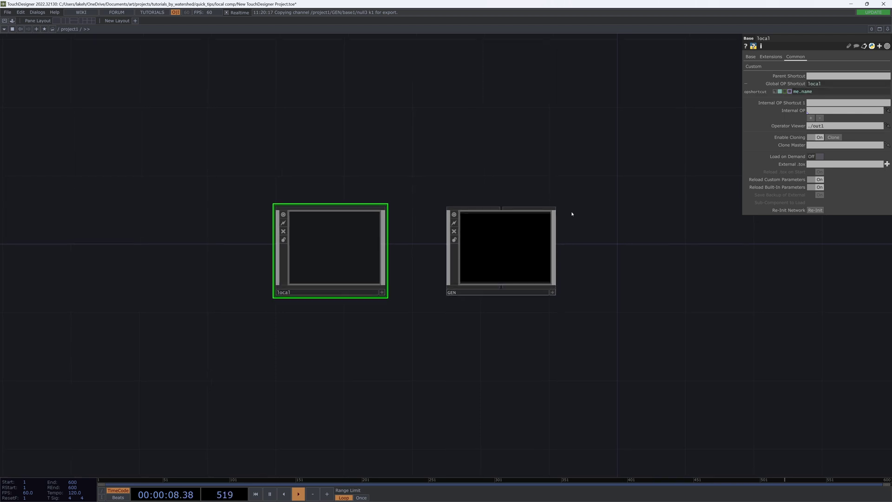
click(747, 84)
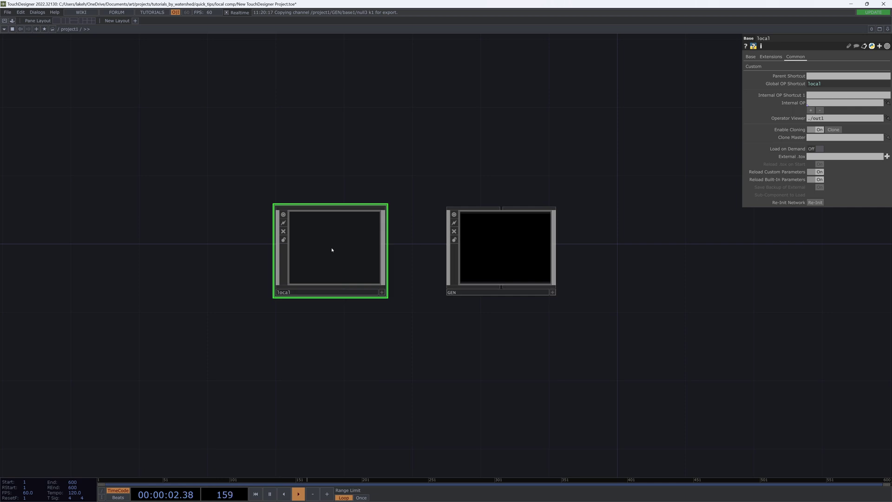
drag(435, 387, 433, 410)
right_drag(520, 392, 330, 288)
drag(331, 290, 533, 294)
click(575, 349)
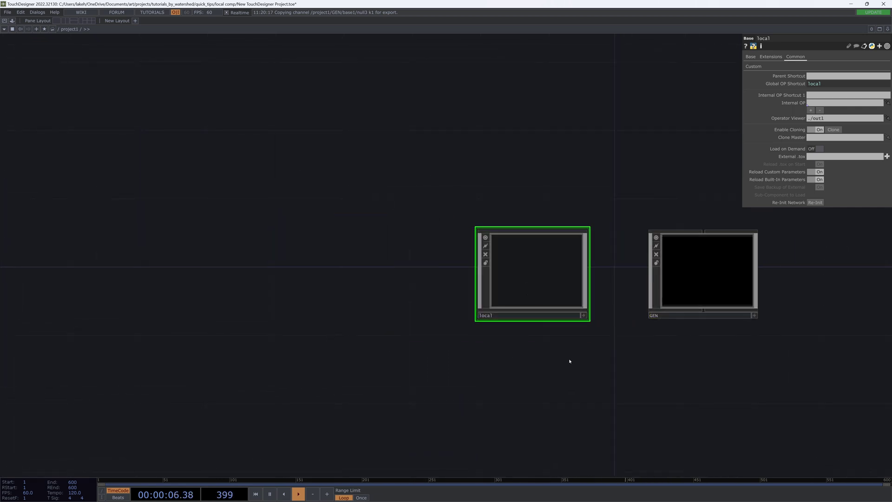
key(u)
key(i)
drag(673, 372, 413, 218)
click(717, 331)
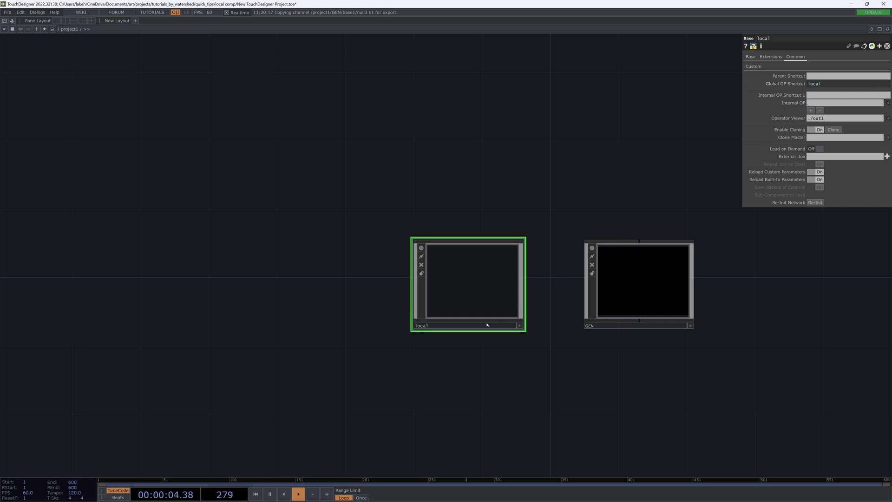
- Move the GEN and local components closer together in the project1 network
drag(645, 265, 626, 265)
drag(467, 277, 483, 277)
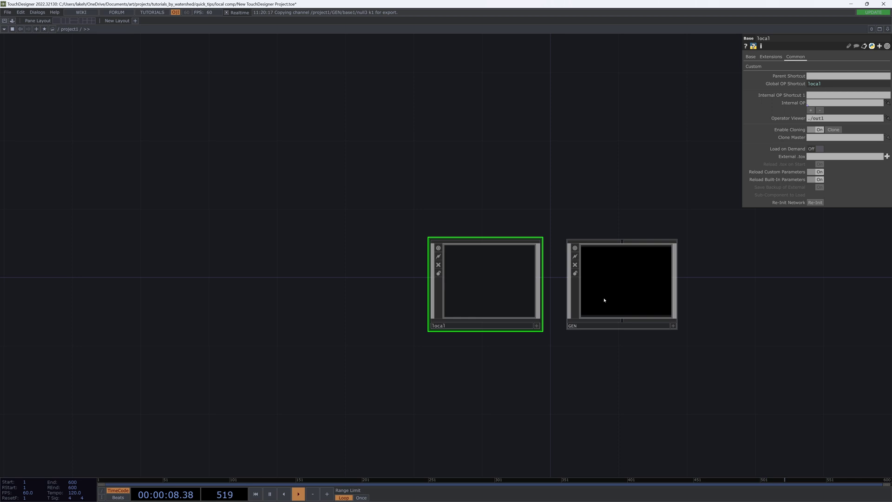
drag(604, 300, 601, 297)
drag(593, 168, 508, 162)
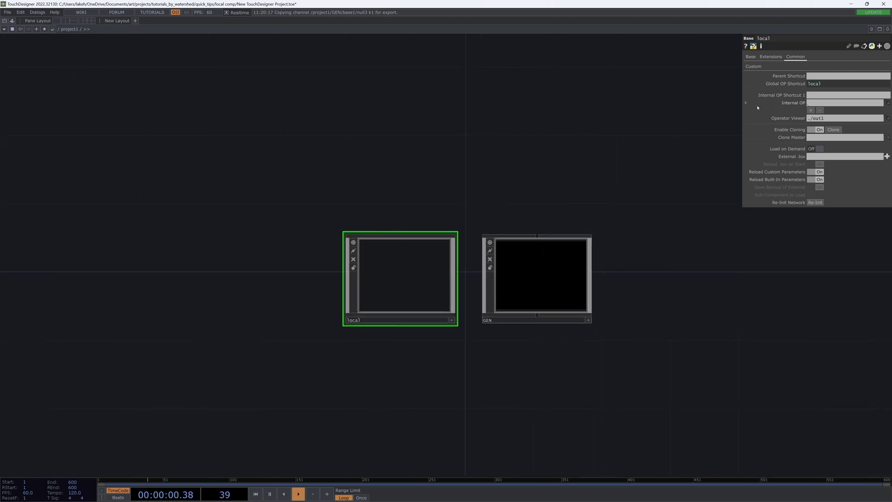
- Review local's custom Pulse parameter and its Global OP Shortcut setting
drag(404, 119, 472, 154)
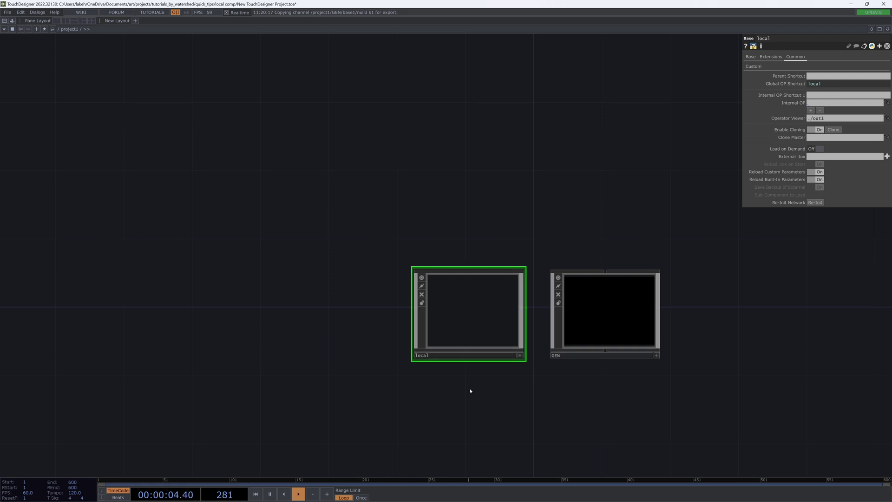
drag(669, 374, 625, 326)
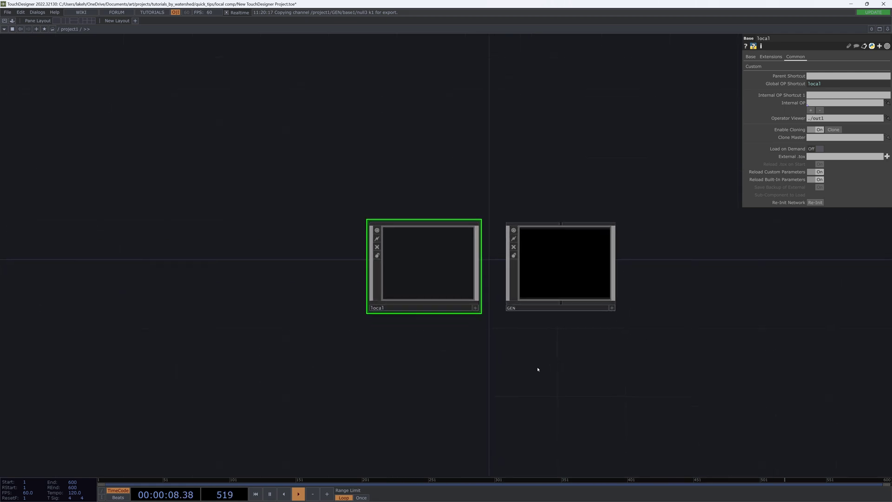
click(752, 68)
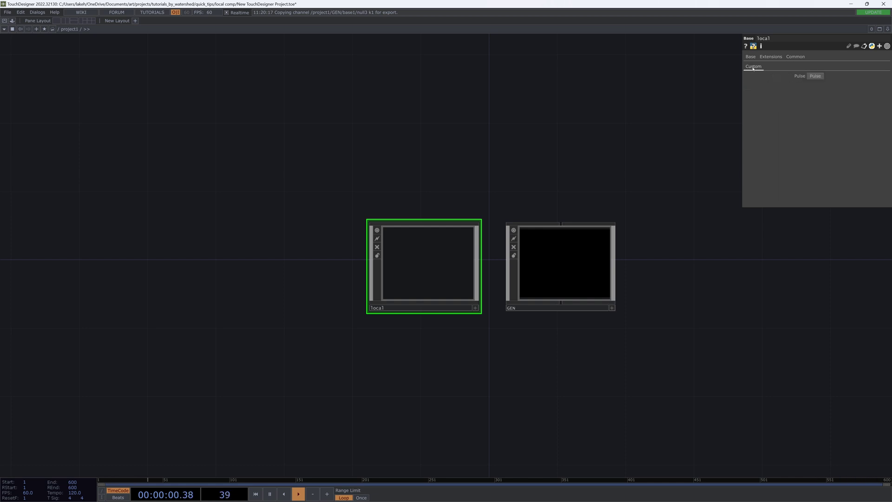
drag(546, 202, 497, 219)
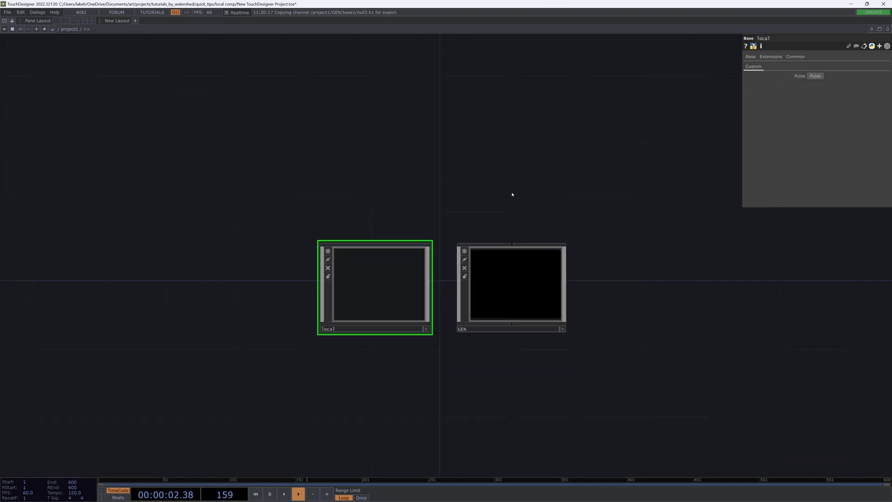
click(796, 57)
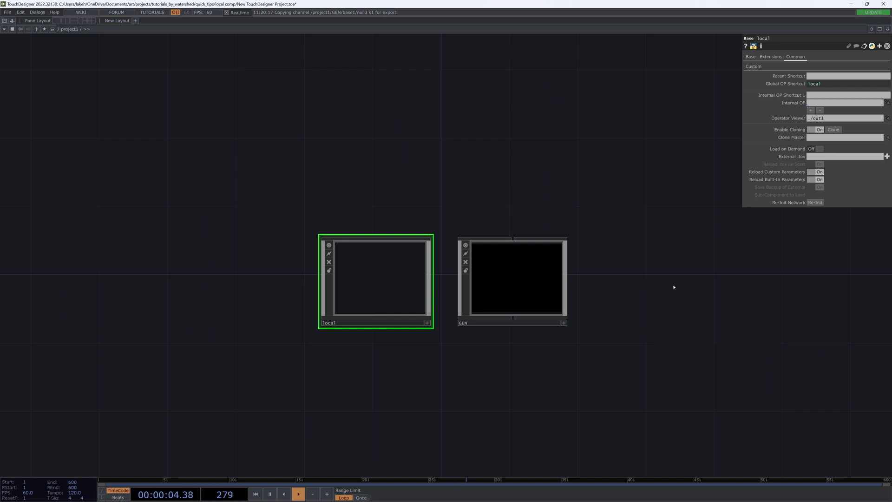
- Enter GEN's base1 and its nested base2, and place a new Base COMP above the feedback network
double_click(532, 293)
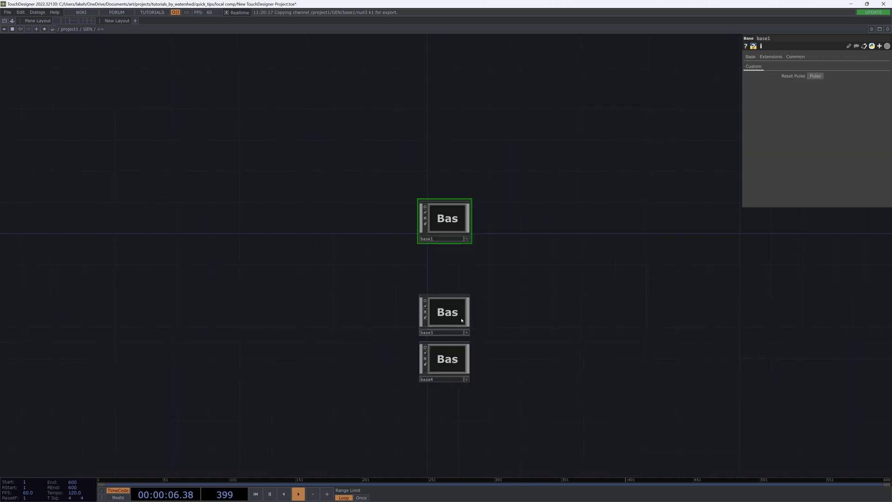
double_click(447, 219)
double_click(615, 331)
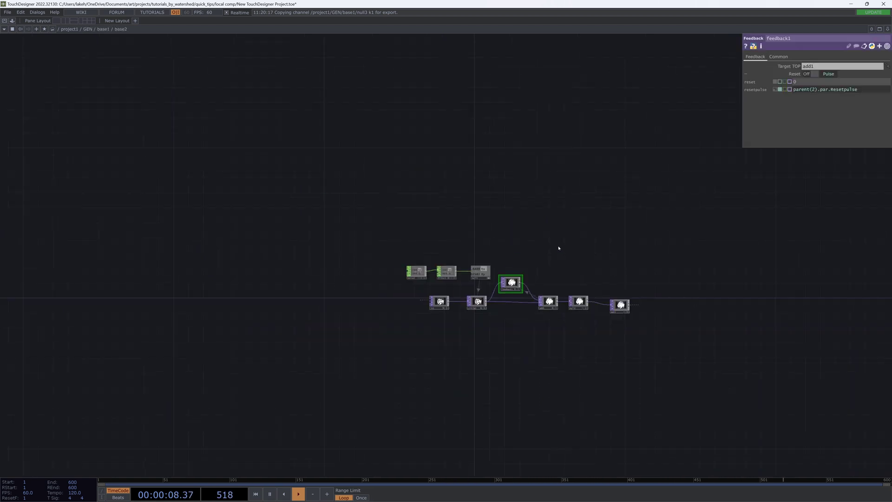
key(Tab)
click(458, 174)
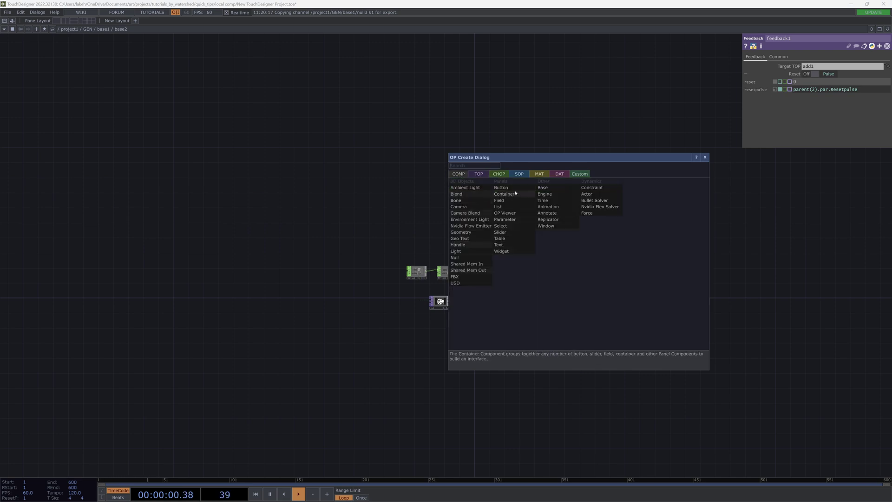
click(536, 189)
click(568, 240)
- Enter the new Base inside base2 and add another Base COMP in its empty network
double_click(569, 241)
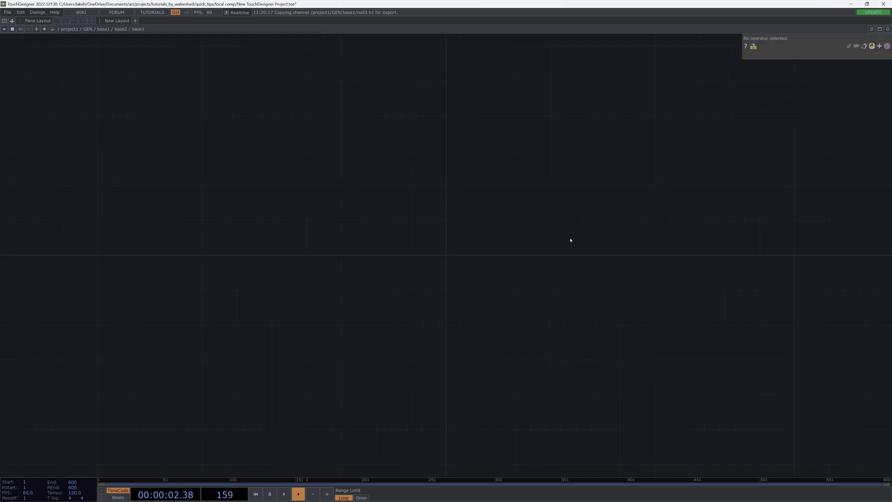
key(Tab)
click(520, 160)
click(483, 252)
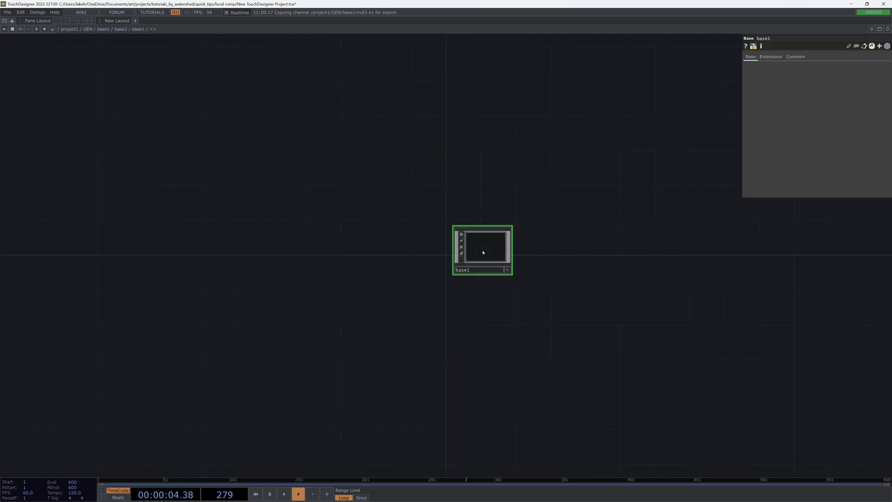
- Enter the innermost Base and add a Container COMP to its network
double_click(482, 252)
key(Tab)
click(421, 187)
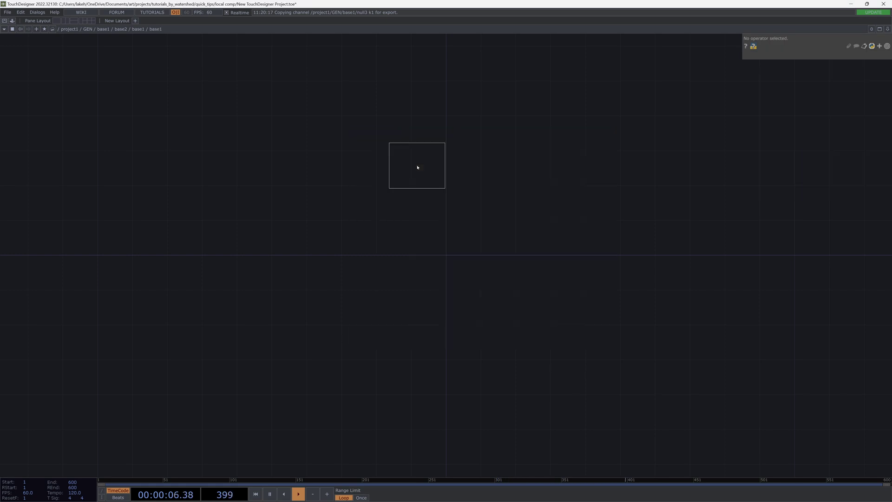
click(478, 283)
- Enter the new Container and add a Noise TOP to its empty network
double_click(478, 283)
key(Tab)
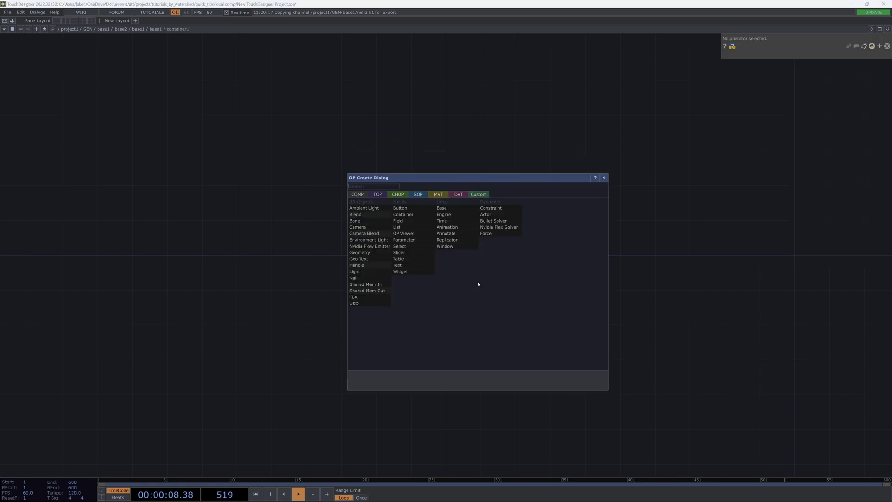
text(nul)
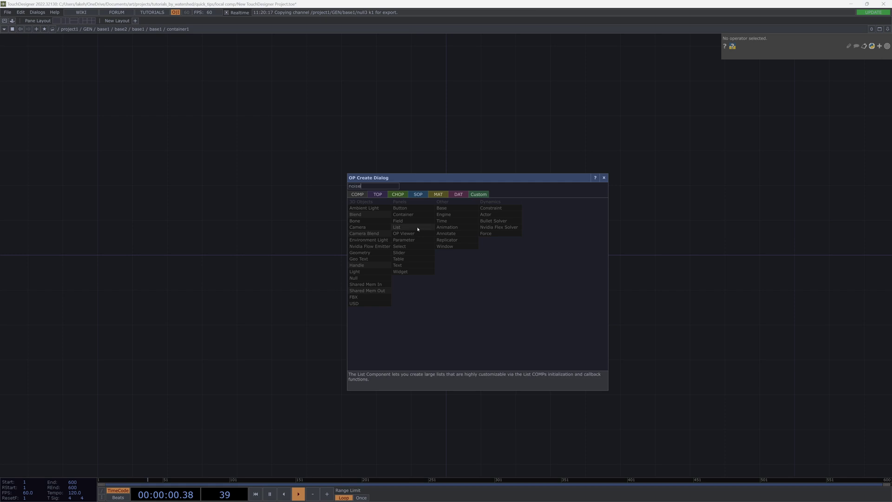
click(377, 194)
click(444, 232)
click(442, 266)
scroll(460, 263, up, 5)
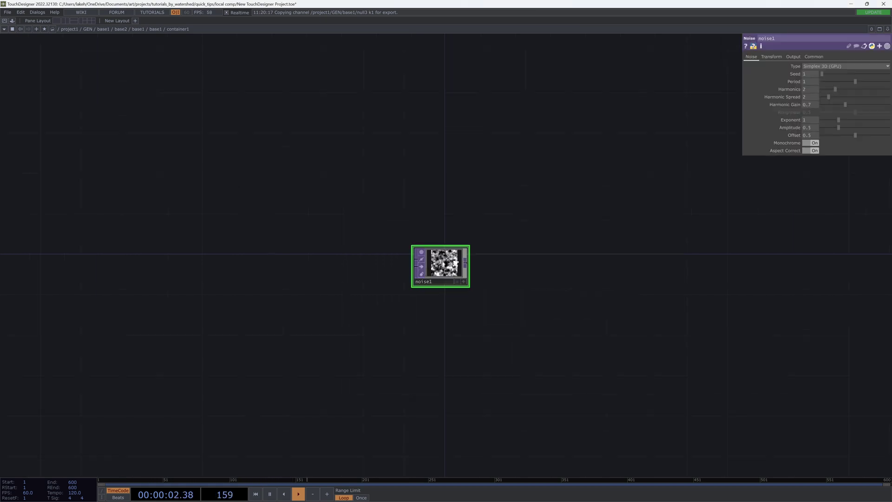
scroll(479, 266, down, 2)
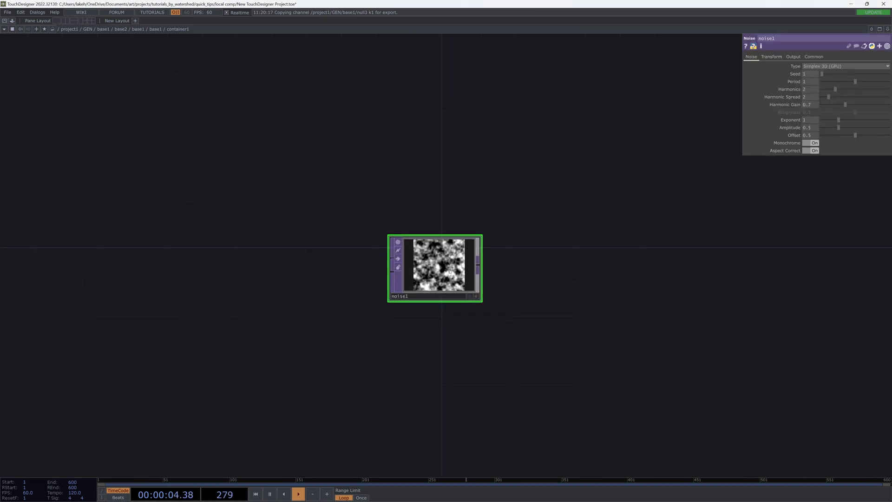
- Append a Feedback TOP to noise1's output, placed above and beyond the noise
right_click(477, 269)
text(fe)
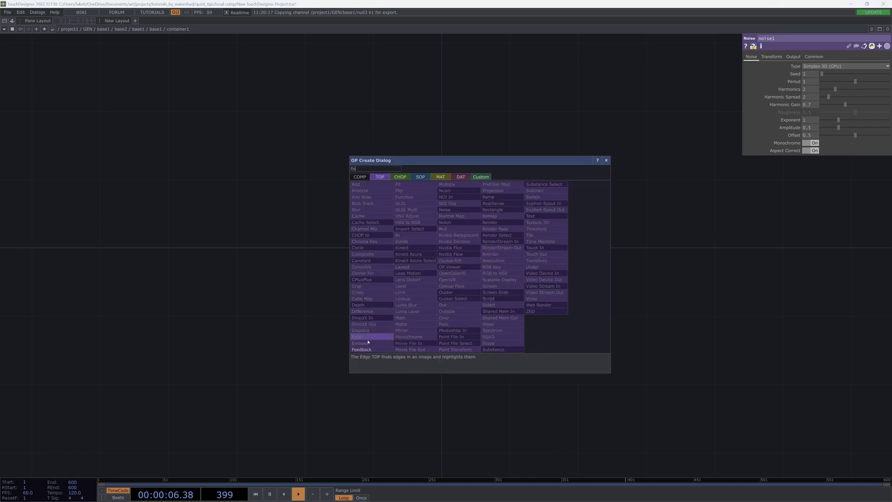
click(371, 349)
click(569, 141)
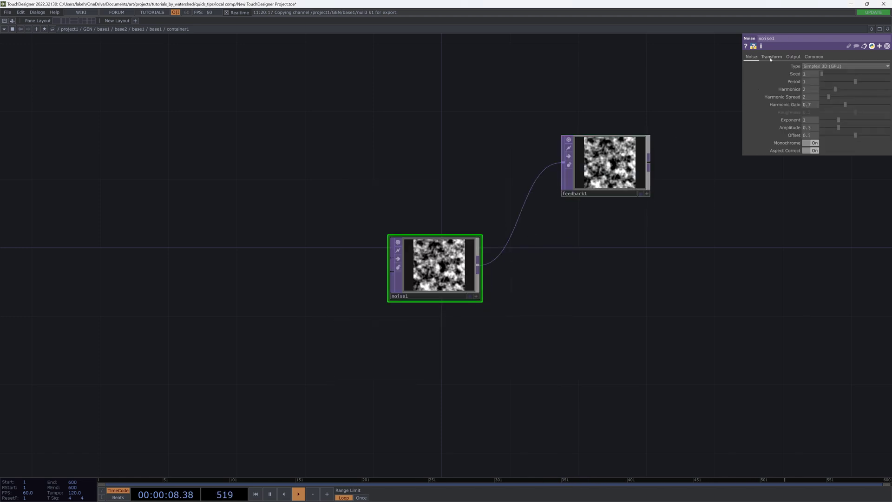
- Animate noise1 by entering a seconds-based expression for its Z Translate
click(771, 58)
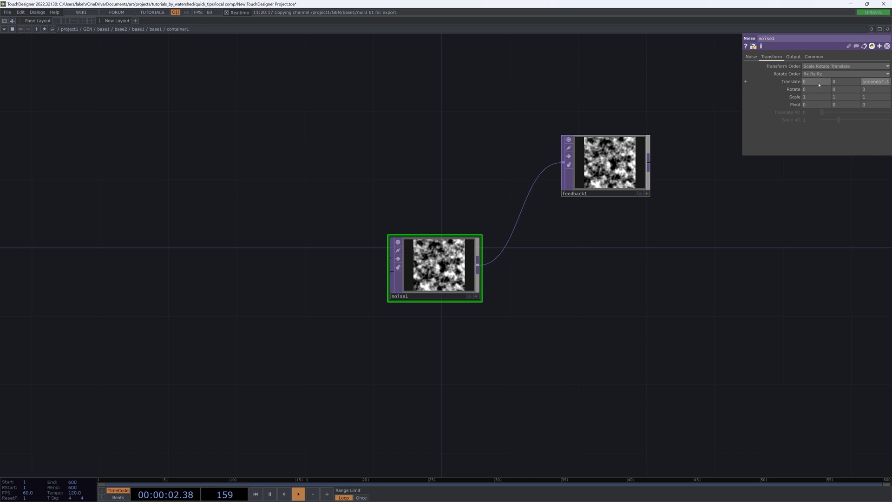
key(Tab)
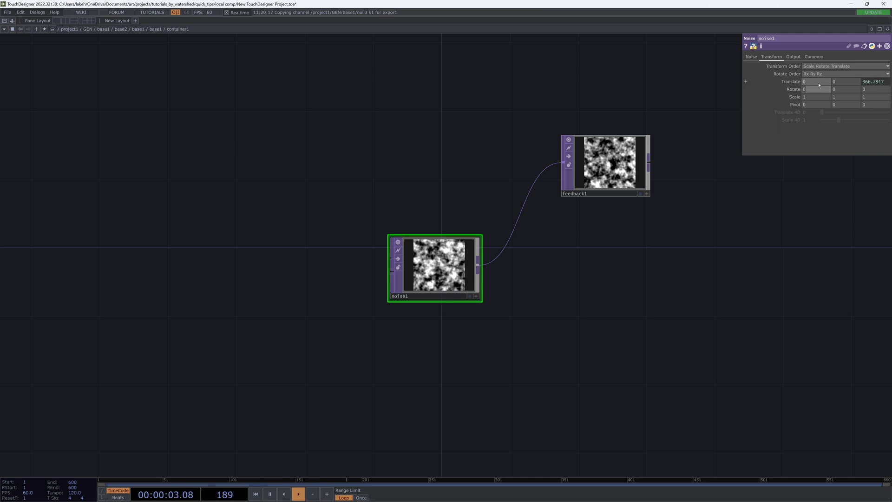
- Connect feedback1 and noise1 into a new Add TOP and make it the feedback's Target TOP
right_click(649, 162)
click(630, 157)
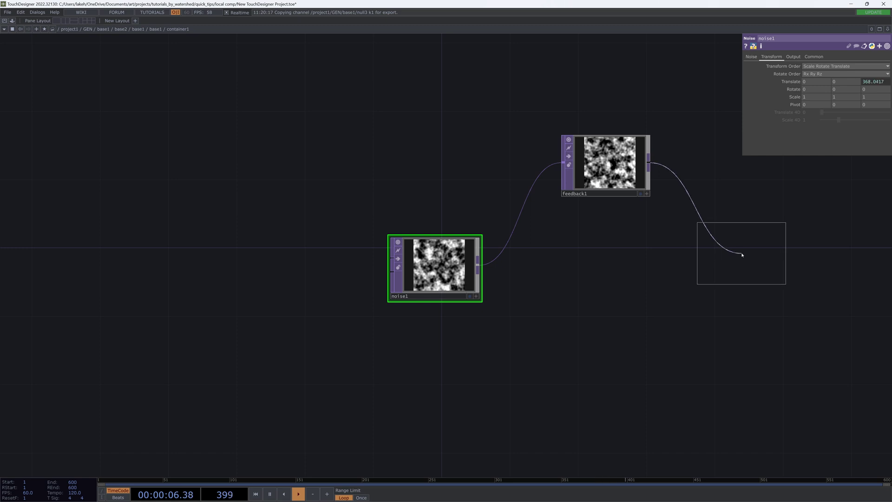
key(Escape)
right_click(648, 163)
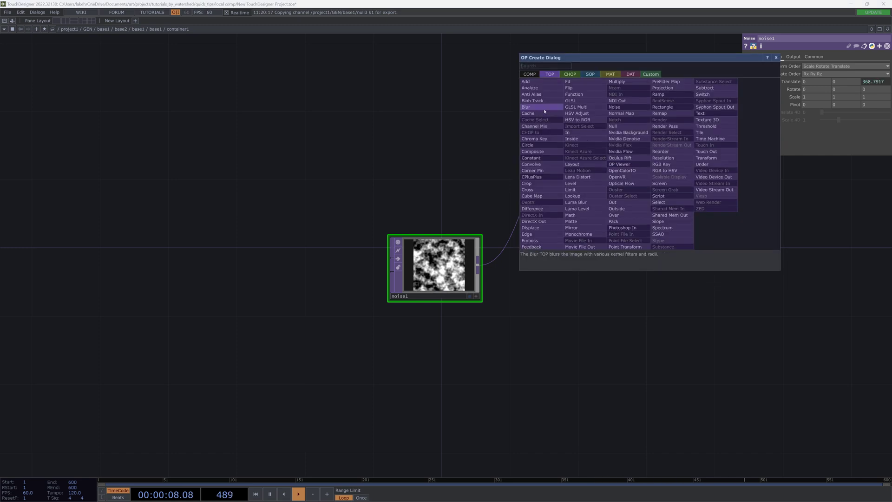
click(539, 84)
click(780, 233)
drag(477, 266, 715, 242)
drag(748, 232, 599, 224)
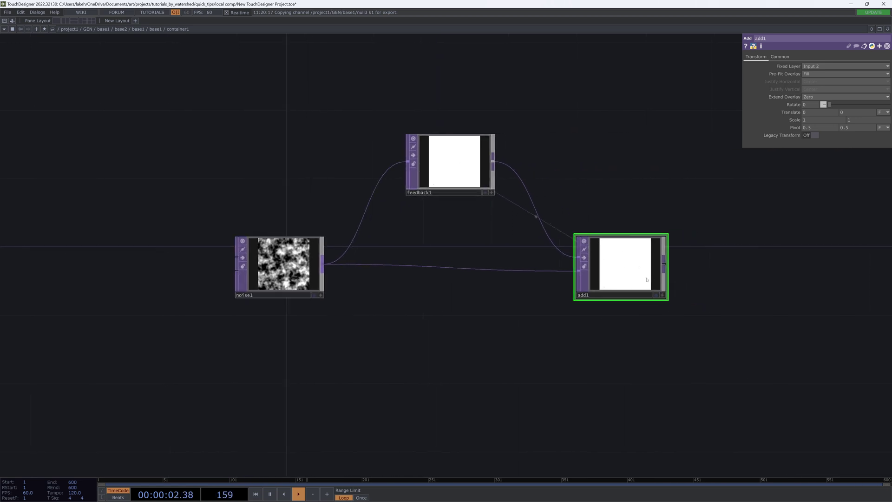
- Append a Null TOP to add1's output
key(alt+n)
click(797, 271)
key(s)
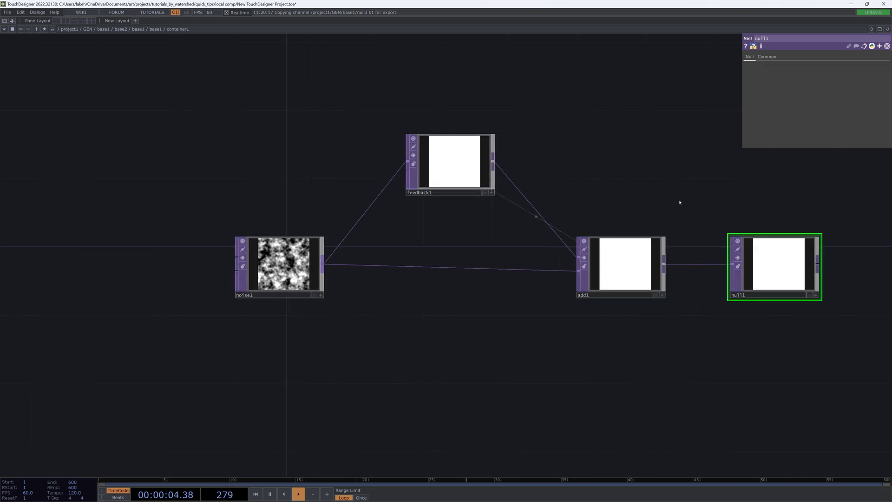
drag(667, 215, 620, 247)
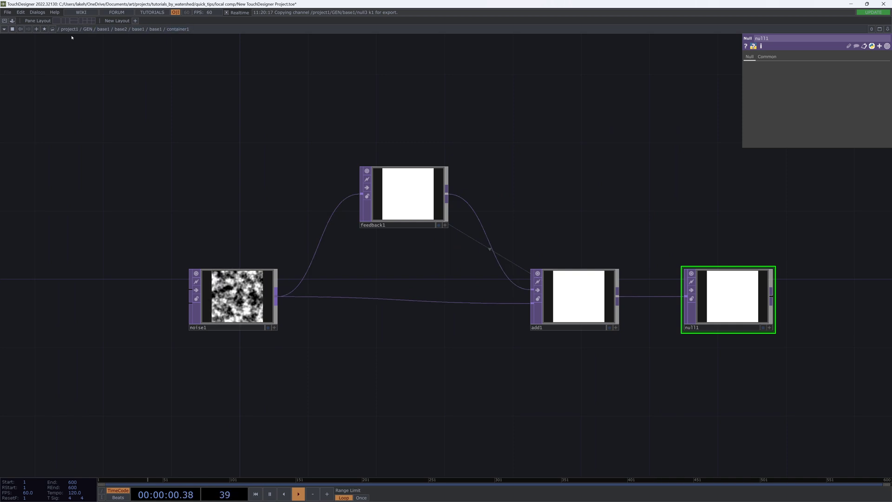
drag(522, 192, 620, 191)
click(537, 302)
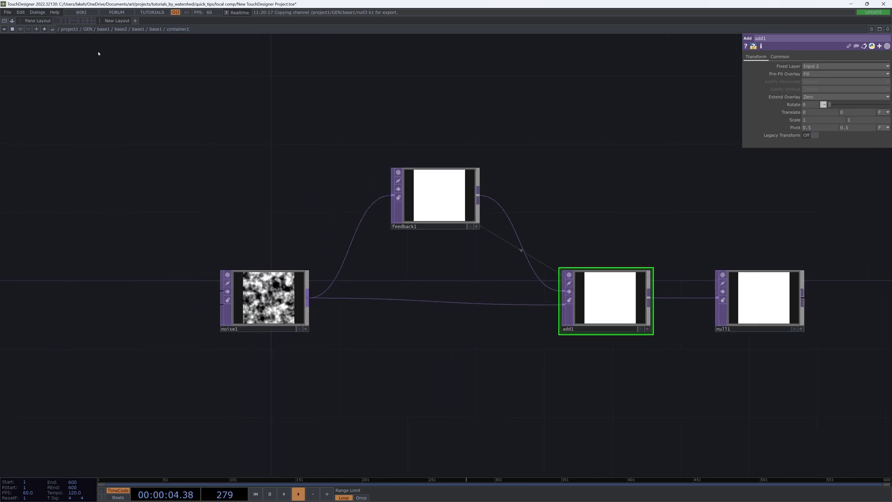
drag(676, 209, 629, 213)
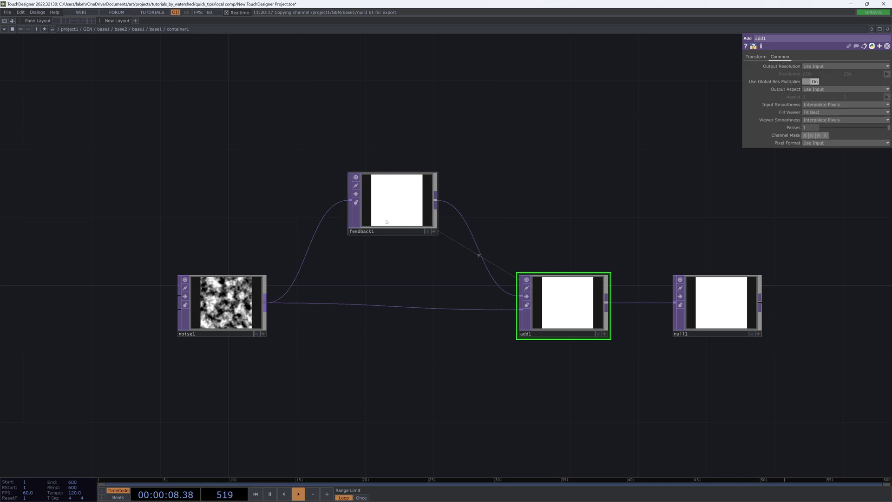
- Start feedback1's Reset Pulse expression with the global shortcut reference op.local
click(394, 205)
click(793, 73)
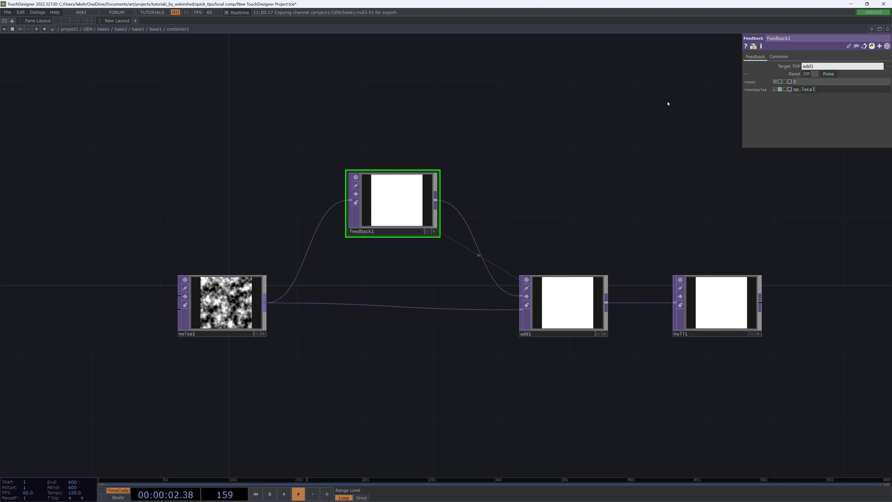
- Place a Text DAT above add1, beside the feedback node
drag(640, 142, 568, 125)
key(Tab)
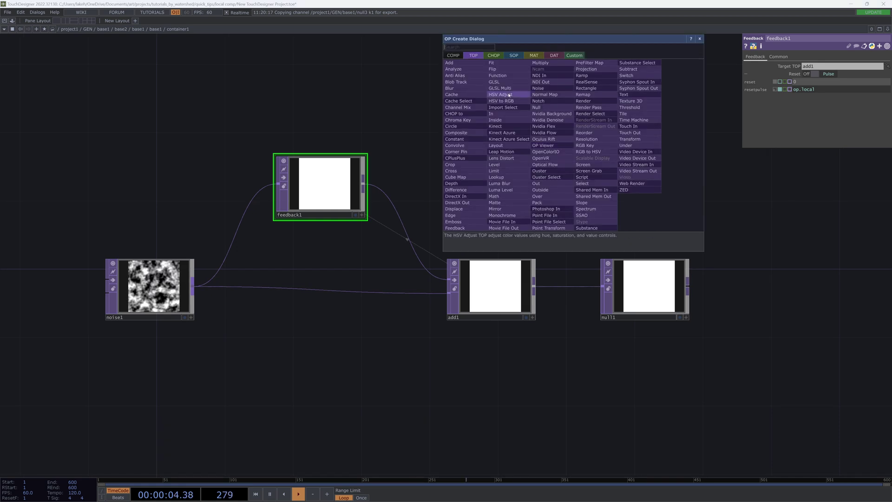
click(554, 55)
click(509, 196)
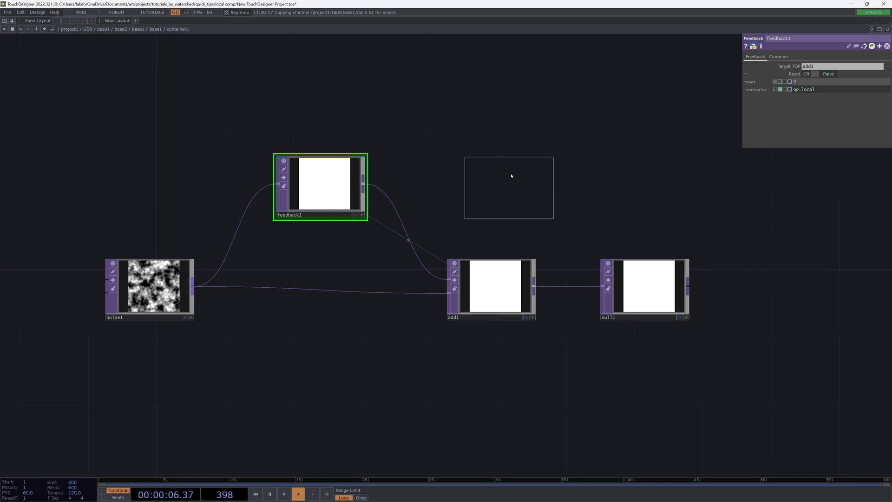
click(509, 170)
- Write debug(op.local) in the text1 DAT and finish editing it
click(549, 199)
text(deb)
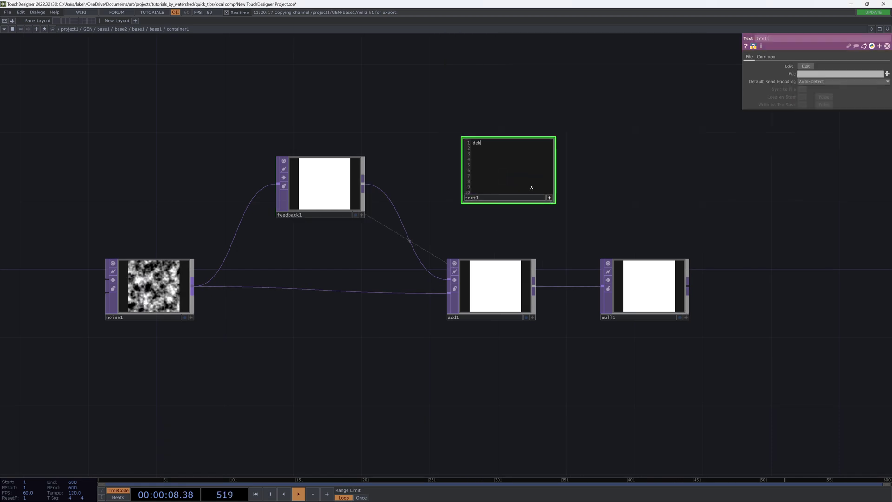
text(ug(op.lo)
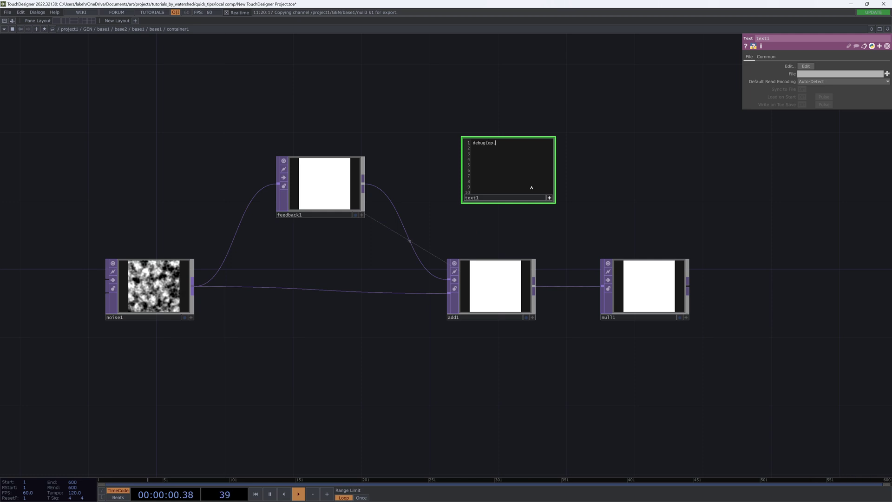
text(l))
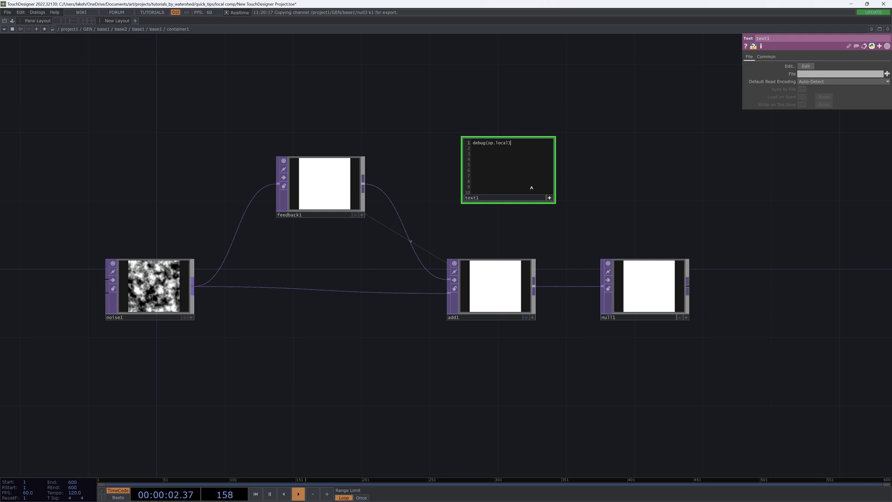
click(590, 198)
- Open the Textport and run the text1 script
key(alt+t)
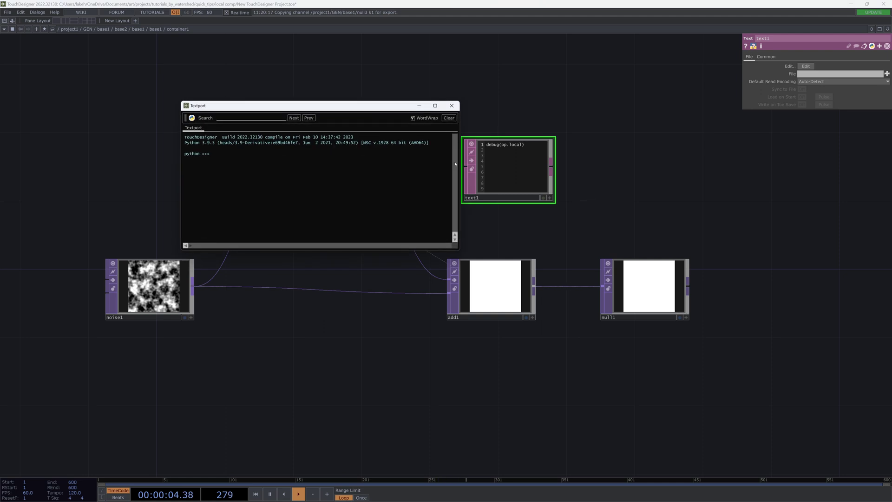
drag(507, 186, 553, 218)
scroll(554, 217, up, 3)
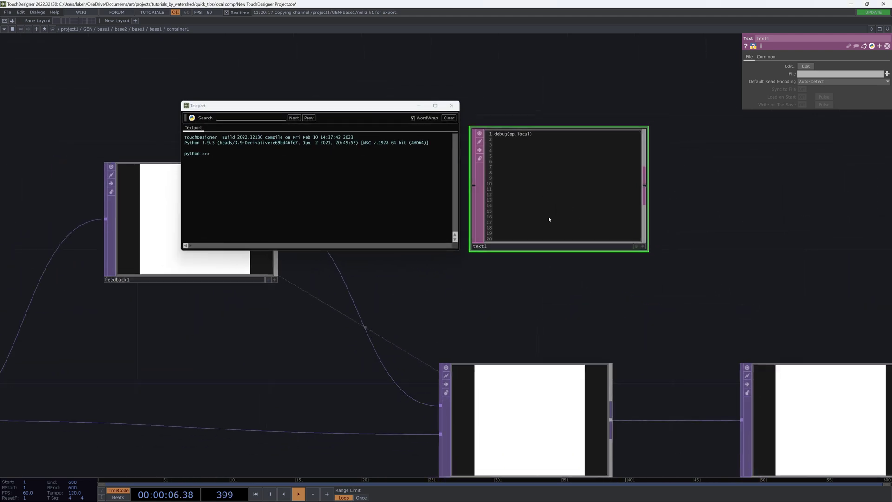
key(ctrl+r)
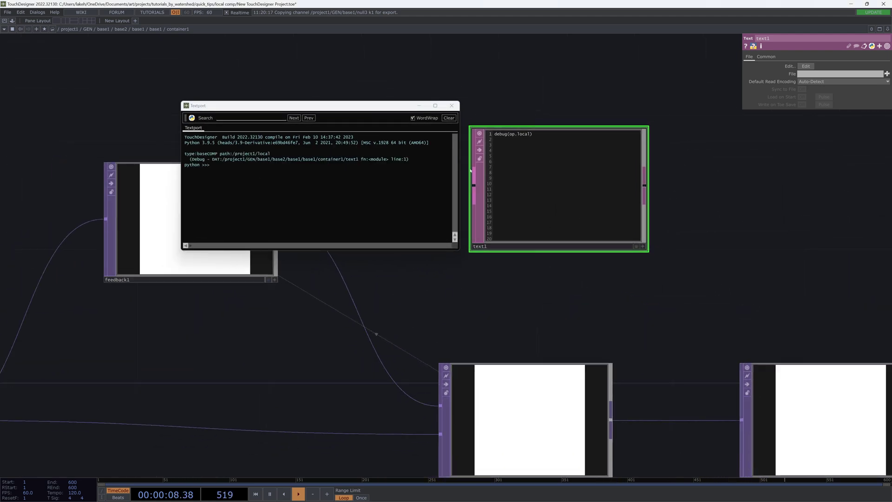
- Examine the debug output in the Textport, comparing the referenced operator's path with the script's own path
click(398, 159)
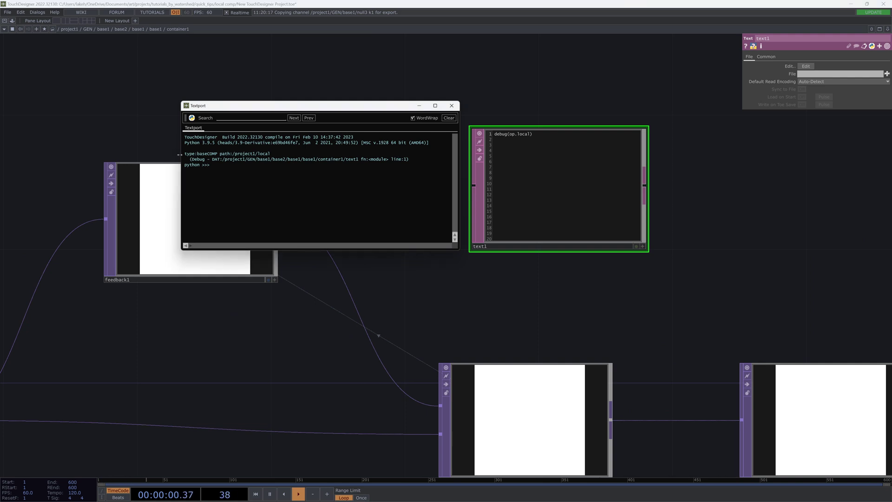
drag(186, 154, 409, 159)
click(531, 139)
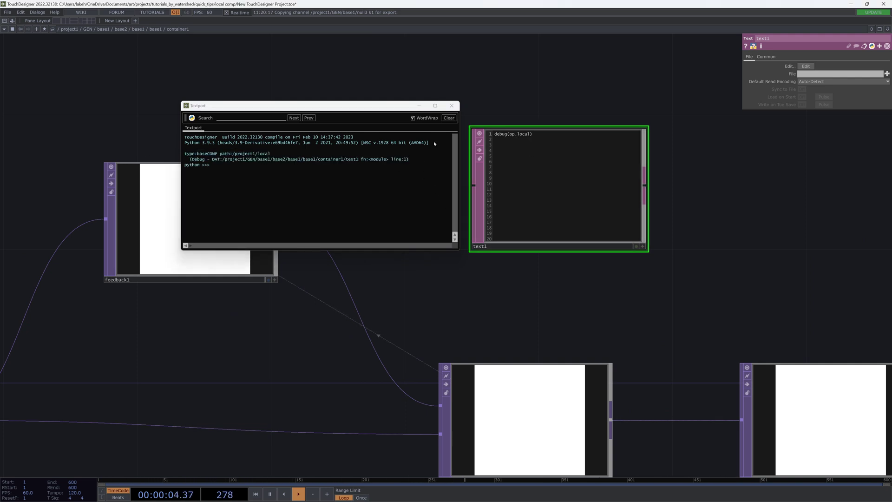
drag(186, 155, 274, 159)
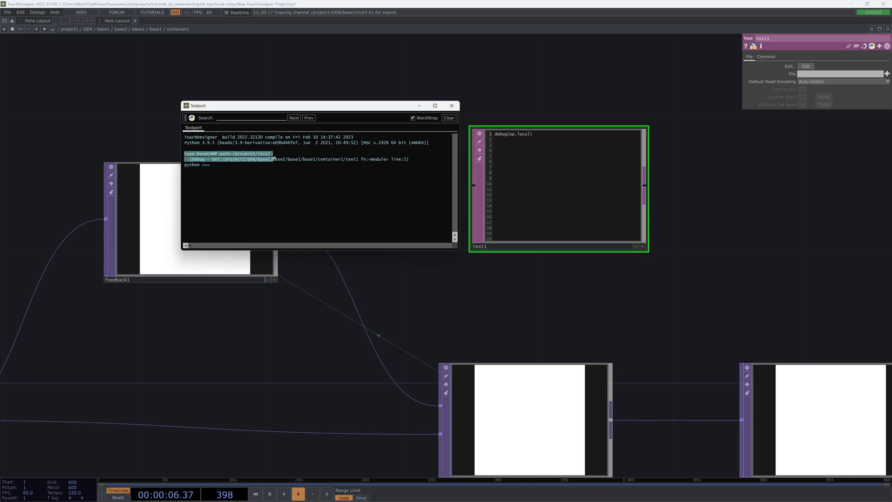
click(418, 160)
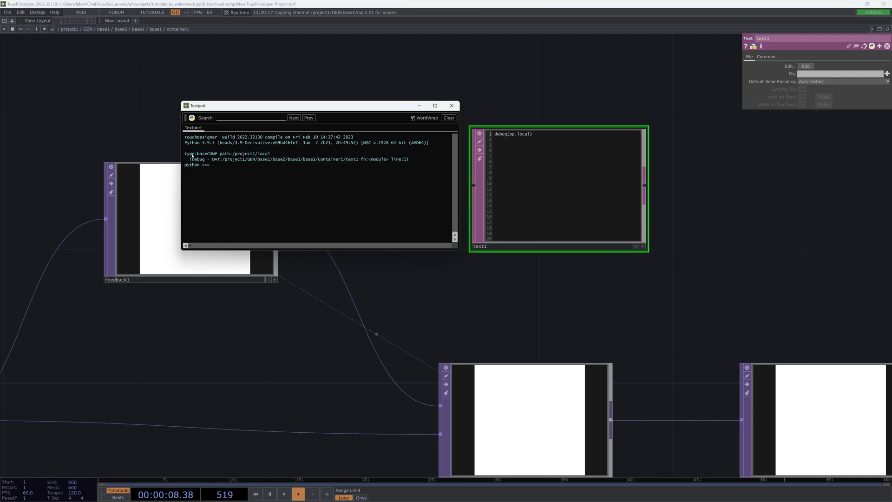
drag(184, 154, 272, 154)
click(255, 154)
drag(299, 161, 411, 161)
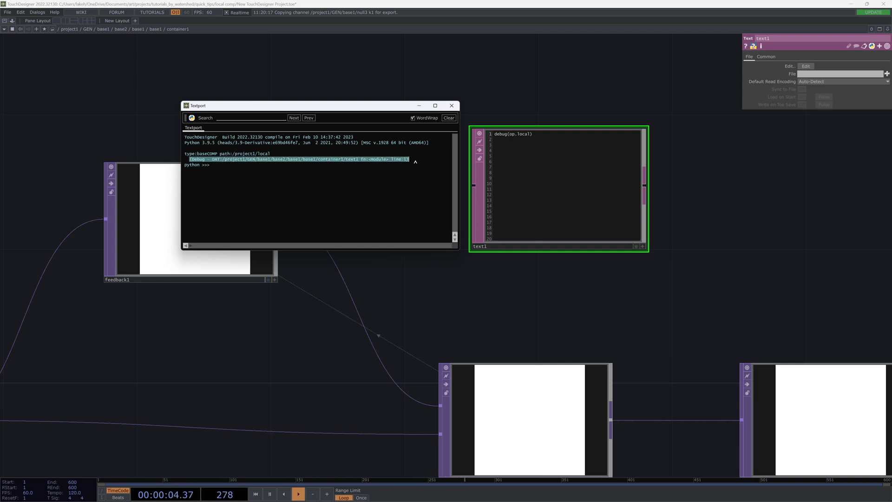
click(416, 162)
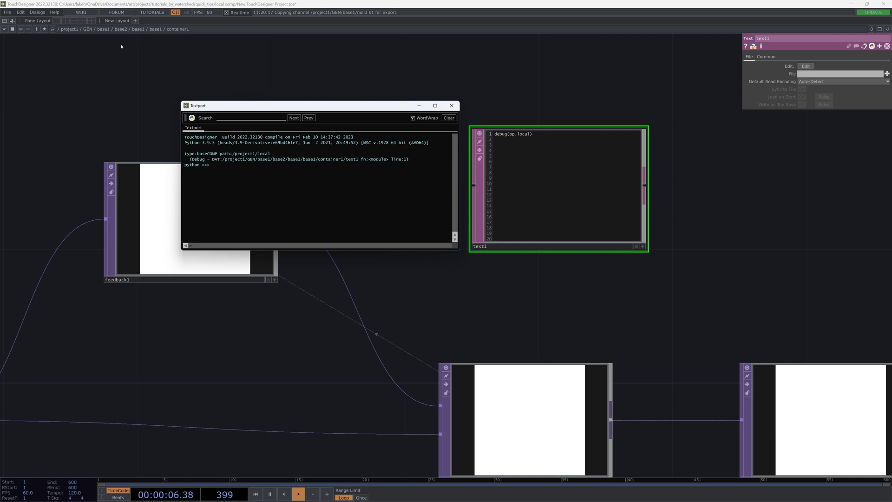
- Go up to project1, move the Textport aside and look inside the local component
click(74, 30)
drag(282, 100, 173, 53)
double_click(372, 288)
key(u)
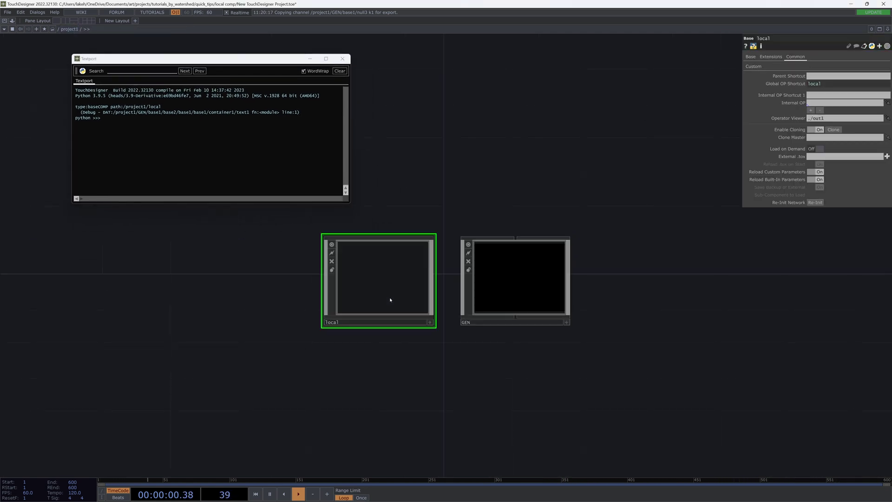
- Return through GEN and its nested Base components to container1's network
click(518, 297)
key(i)
key(i)
key(i)
key(i)
key(i)
key(i)
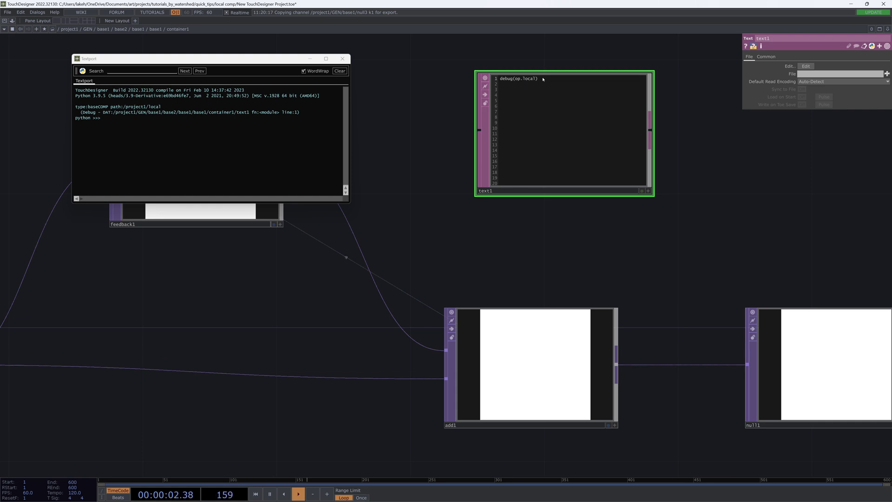
- Close the Textport and complete feedback1's Reset Pulse expression as op.local.par.Pulse.eval()
click(341, 60)
scroll(388, 193, down, 2)
drag(389, 219, 469, 228)
scroll(470, 227, down, 1)
scroll(469, 229, up, 1)
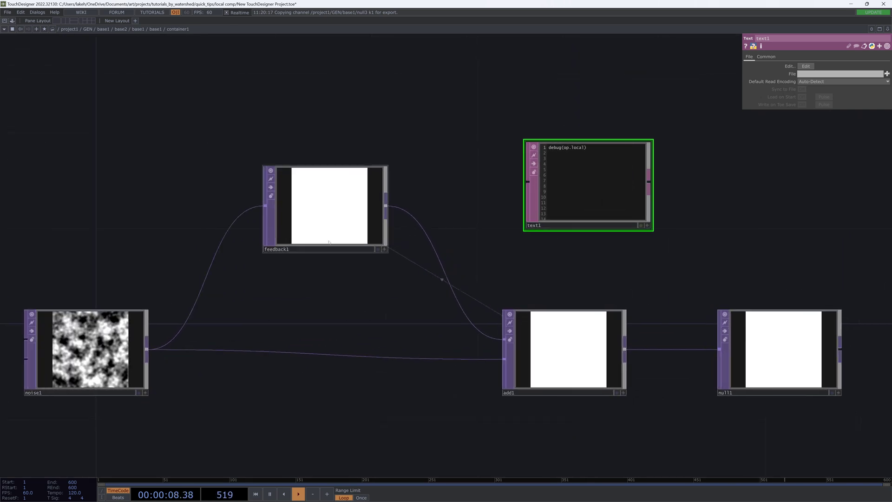
click(327, 209)
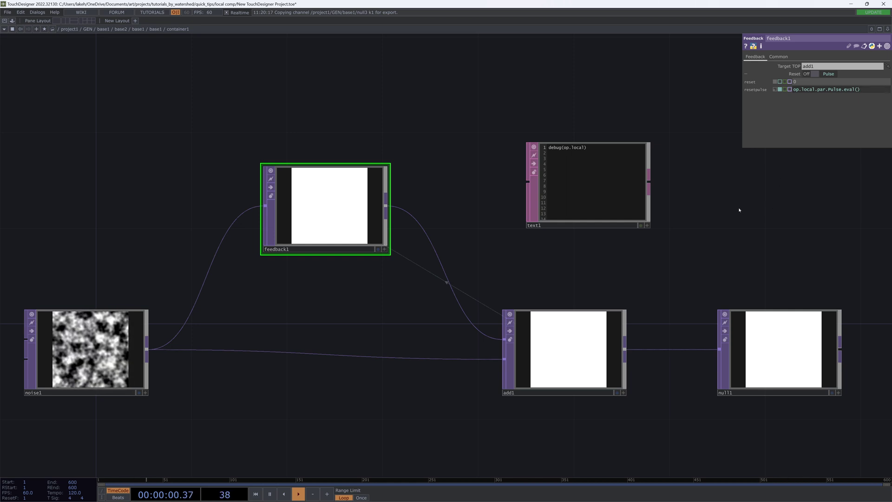
drag(638, 264, 645, 259)
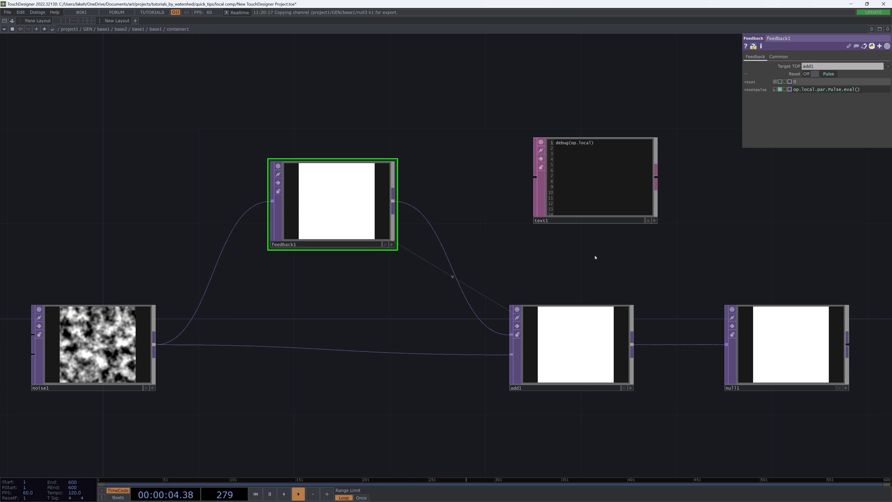
- Go up from container1 to project1 and enter the local component's network
key(u)
key(u)
key(u)
key(u)
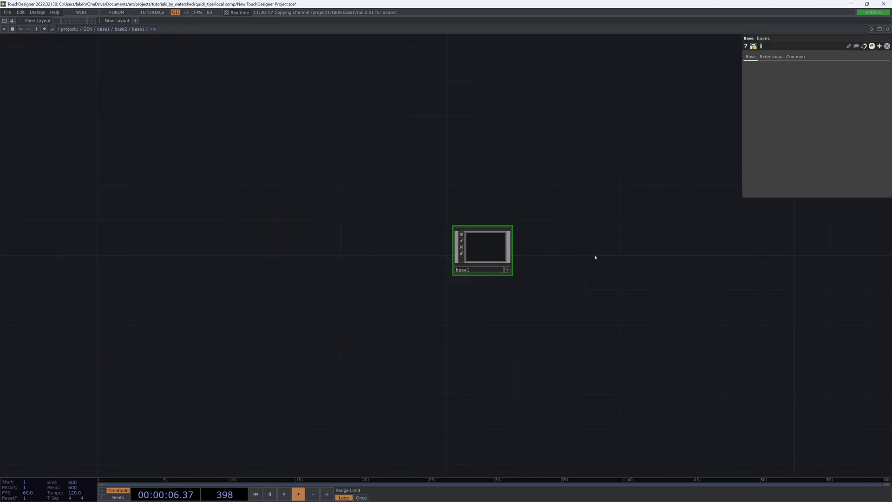
key(u)
key(i)
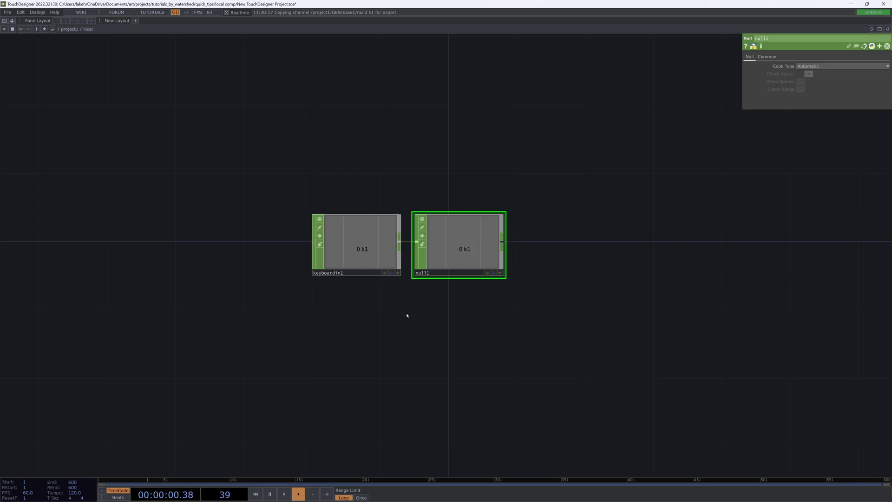
- Open the local component's own parameters and link null1's k1 channel to its custom Pulse parameter
right_click(413, 319)
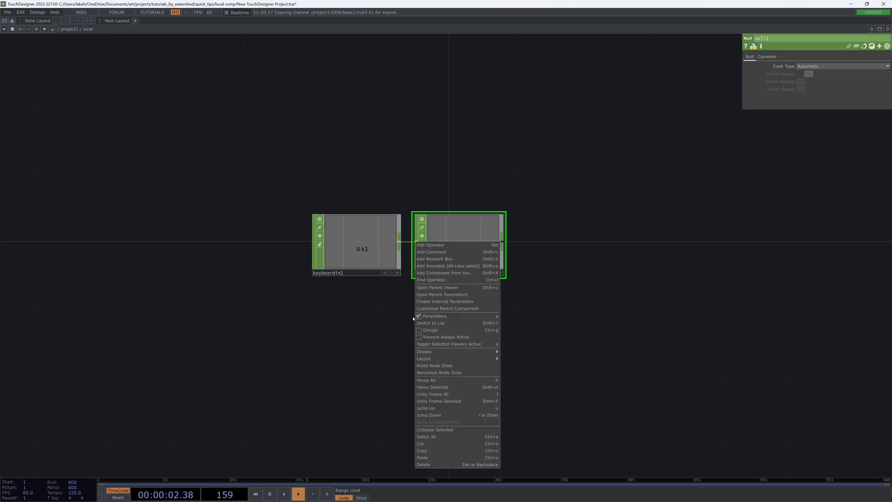
click(445, 296)
click(460, 232)
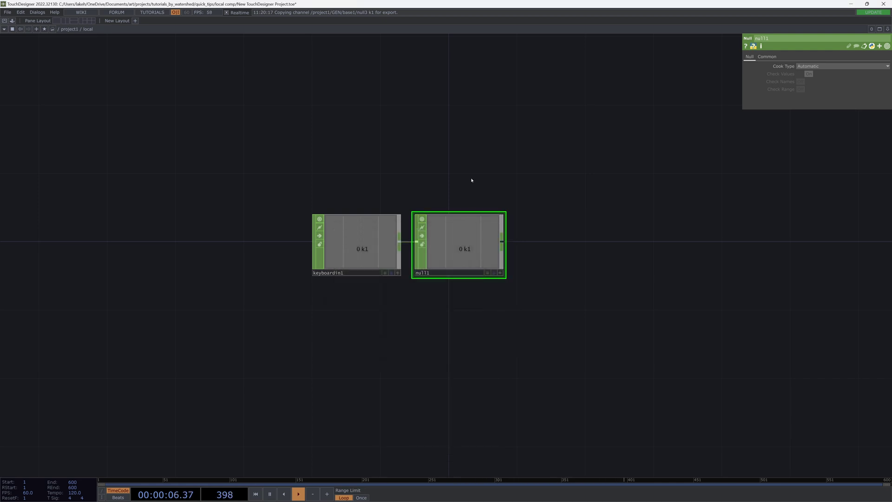
right_click(471, 181)
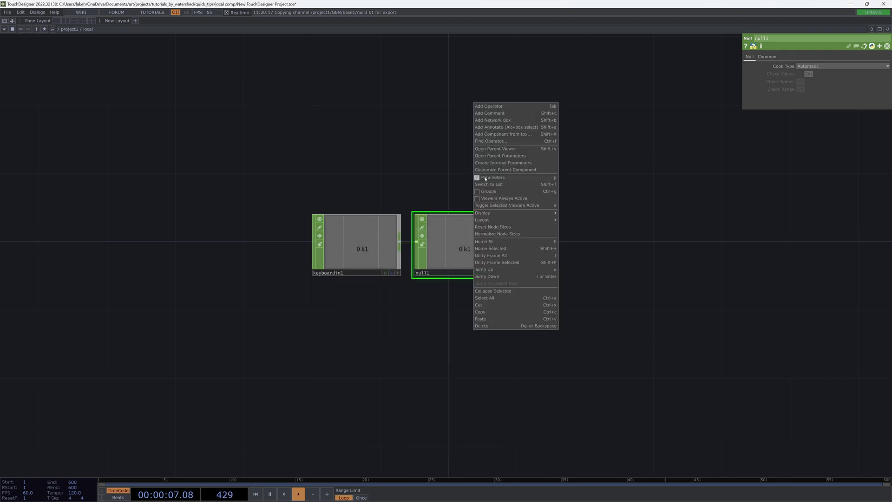
click(497, 159)
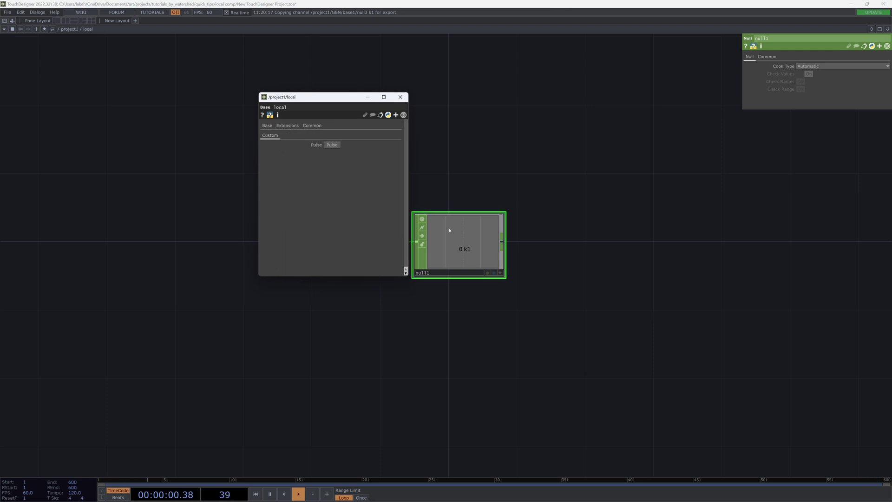
drag(495, 274, 363, 175)
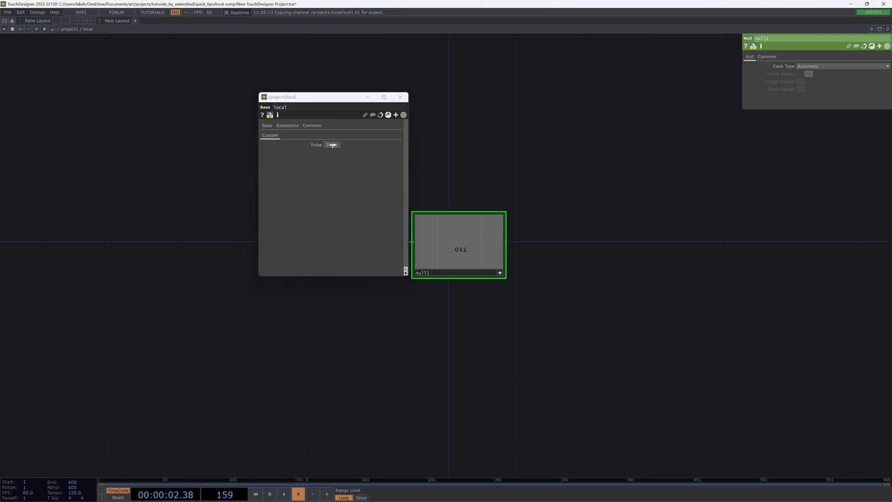
drag(333, 145, 335, 145)
click(405, 96)
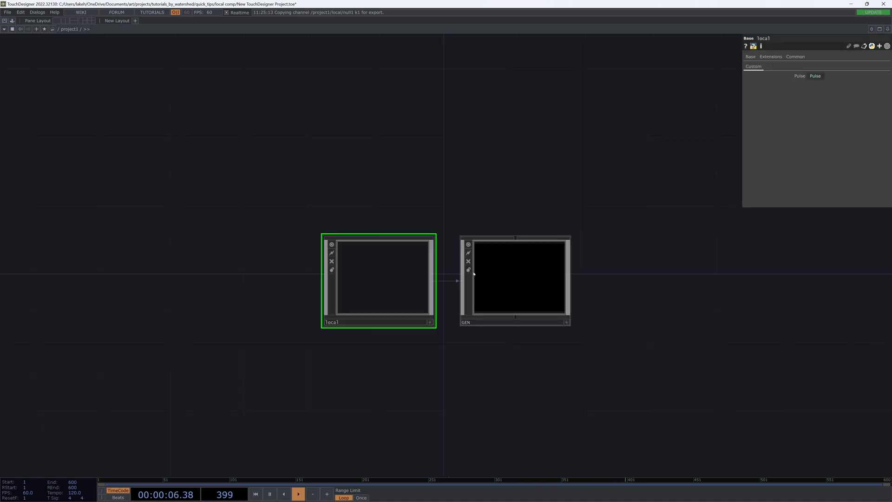
- Add a temporary Parameter CHOP above null1, test how Pulse responds to the keyboard trigger, and delete the CHOP
key(Tab)
text(par)
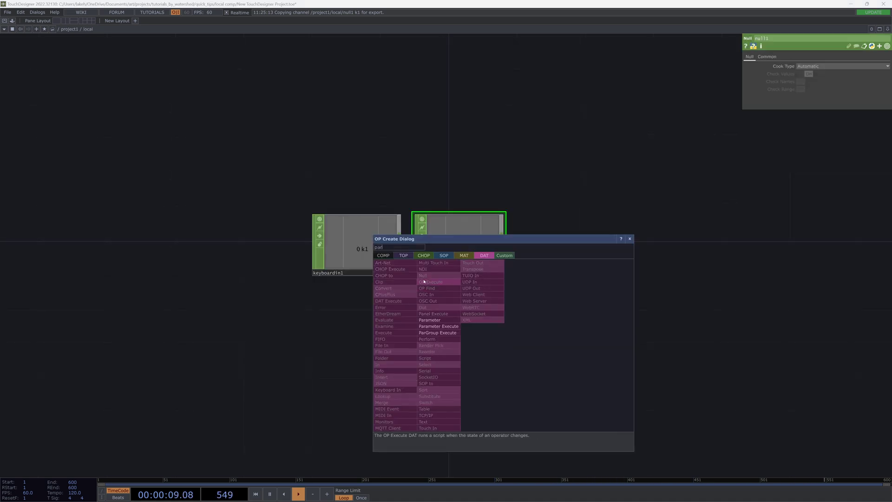
click(423, 255)
click(524, 428)
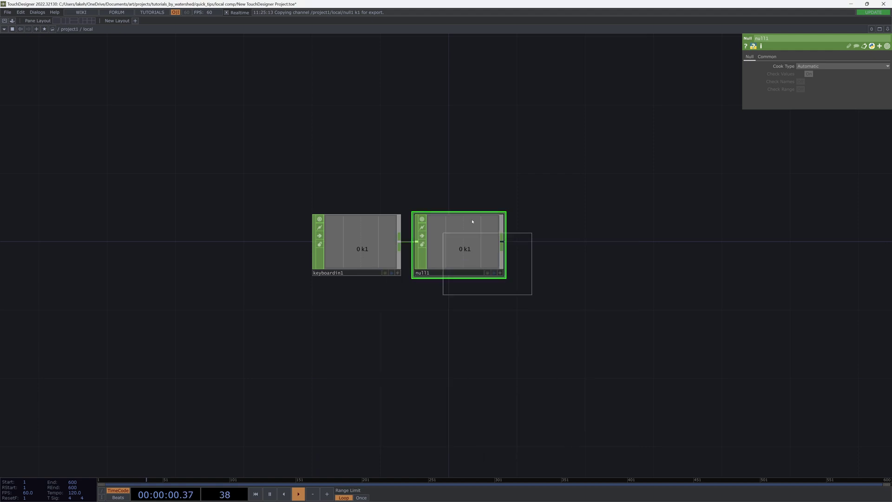
click(465, 145)
scroll(466, 149, up, 3)
key(1)
key(1)
key(1)
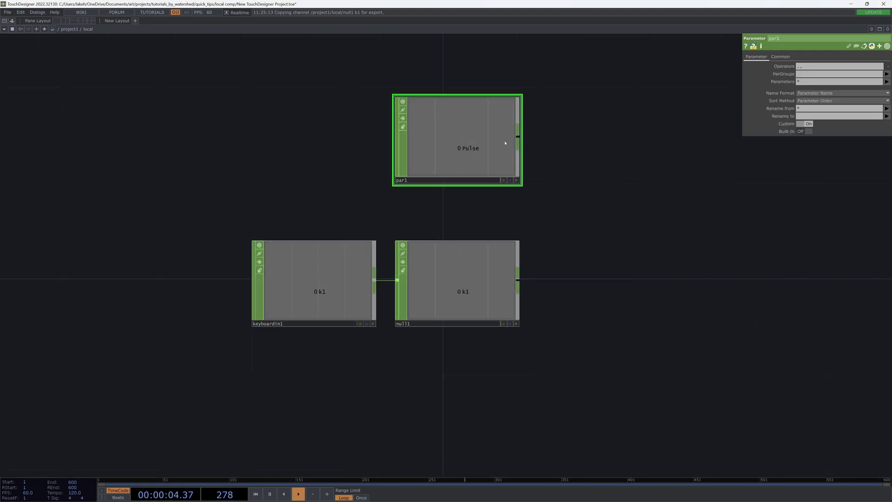
key(Delete)
- Leave the local component and go through GEN and its nested Base components to container1's network
key(u)
click(512, 272)
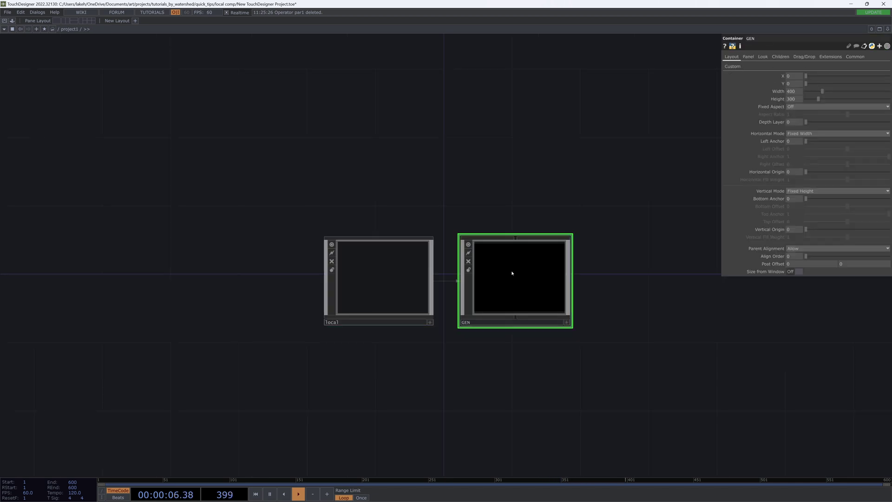
key(i)
key(i)
key(i)
key(i)
key(i)
scroll(512, 273, up, 5)
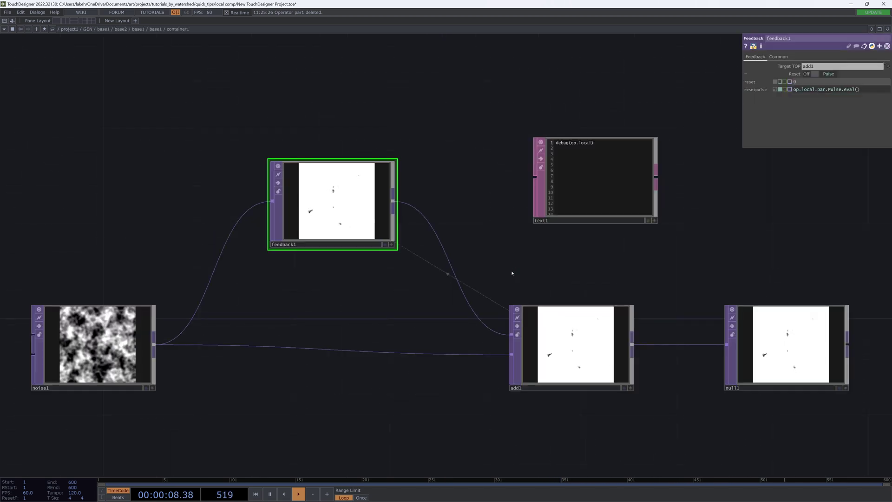
scroll(547, 230, down, 2)
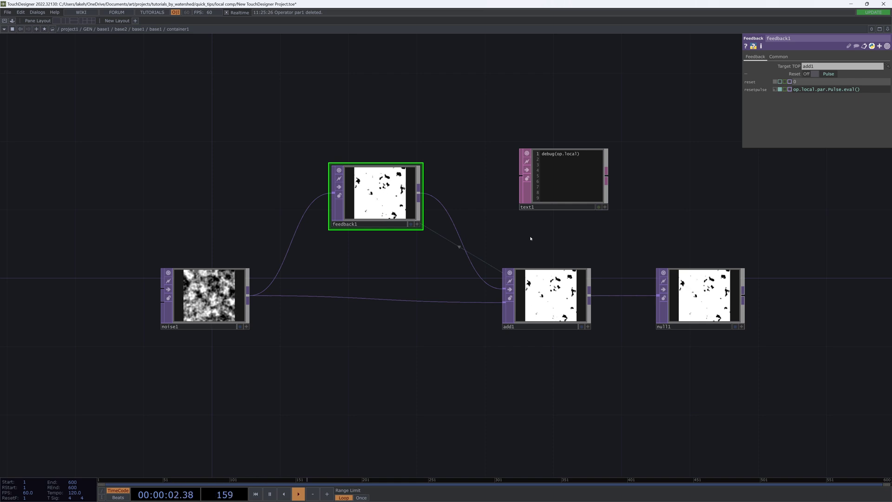
- Add a Keyboard In CHOP above feedback1 and test its k1 trigger together with the feedback reset
key(Tab)
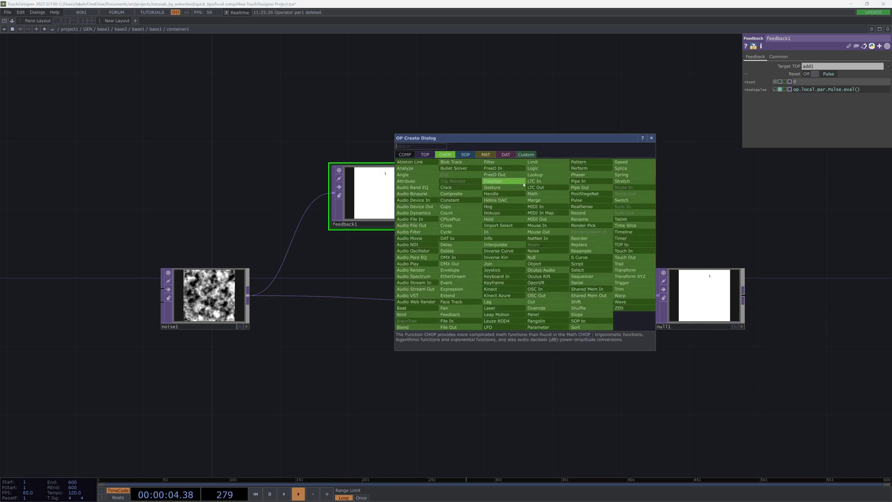
text(key)
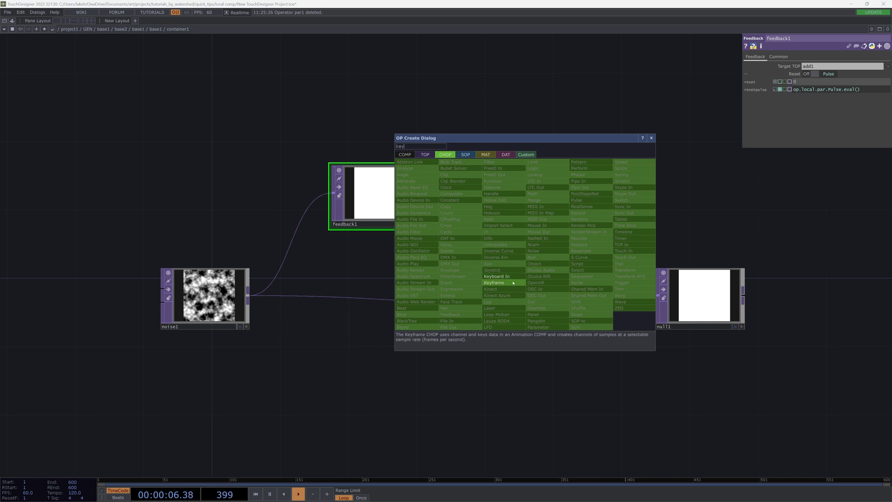
click(496, 276)
click(381, 85)
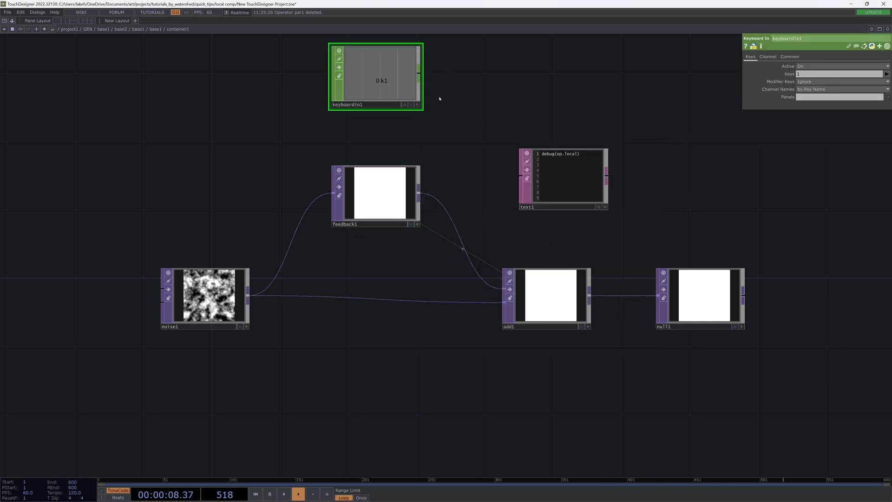
key(1)
key(1)
click(396, 215)
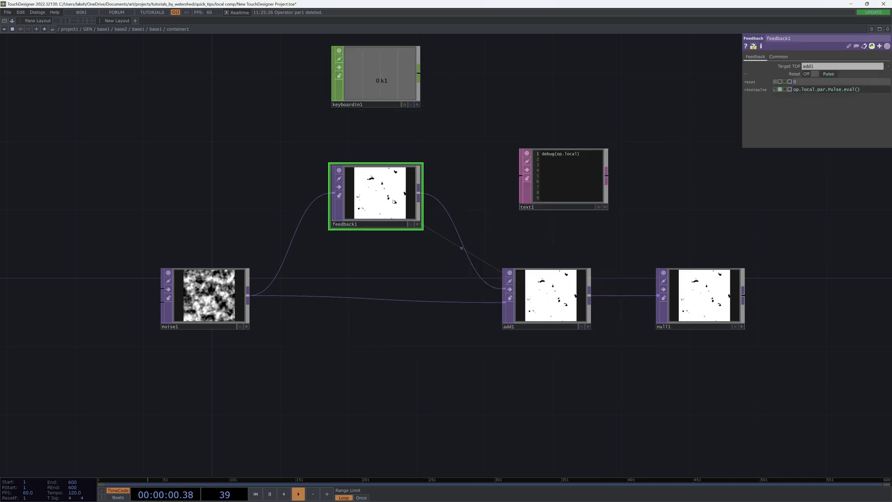
key(1)
key(1)
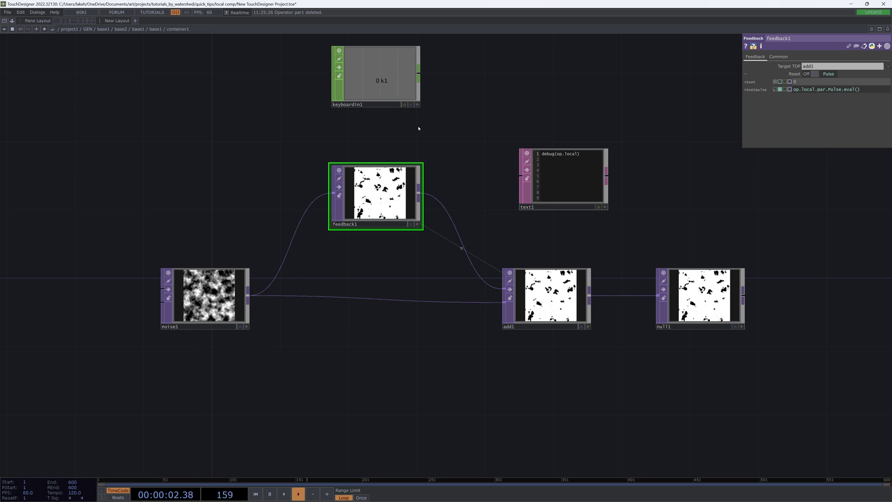
- Move keyboardin1 closer to feedback1, retest the trigger, and move null1 and text1 farther away from add1
drag(379, 78, 379, 112)
drag(454, 179, 441, 185)
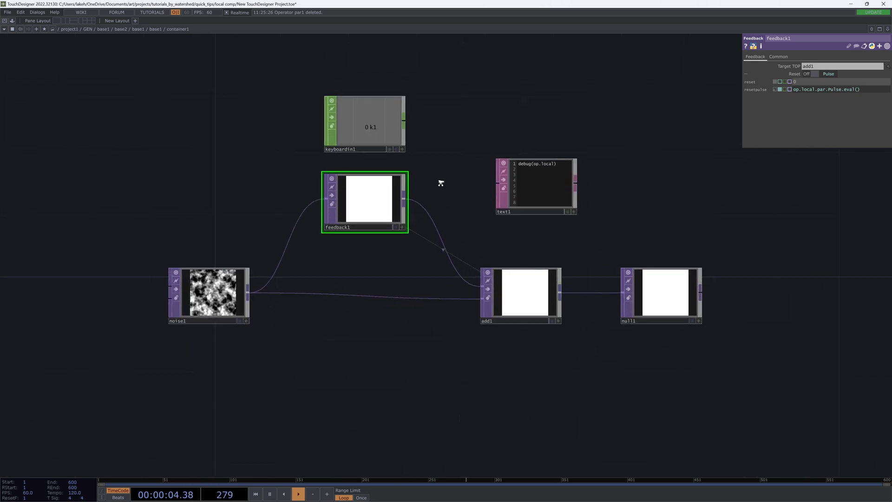
key(u)
key(i)
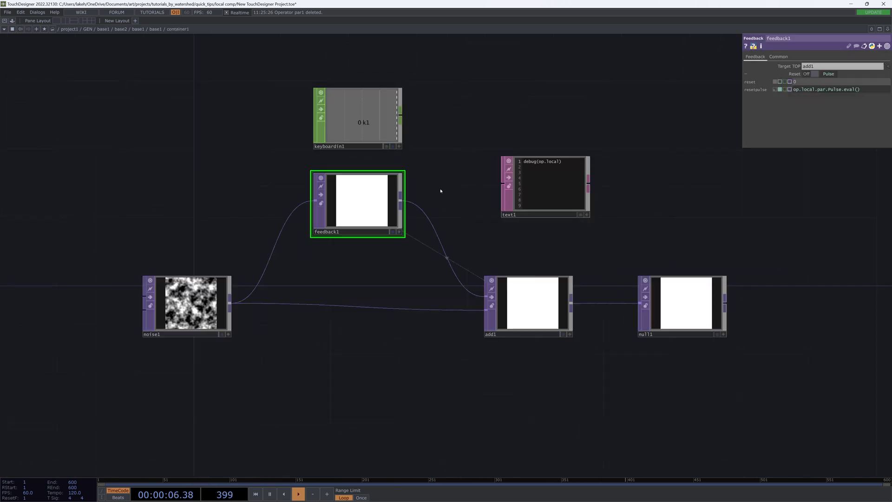
key(1)
key(1)
drag(442, 215, 394, 202)
drag(620, 293, 741, 292)
drag(561, 190, 682, 185)
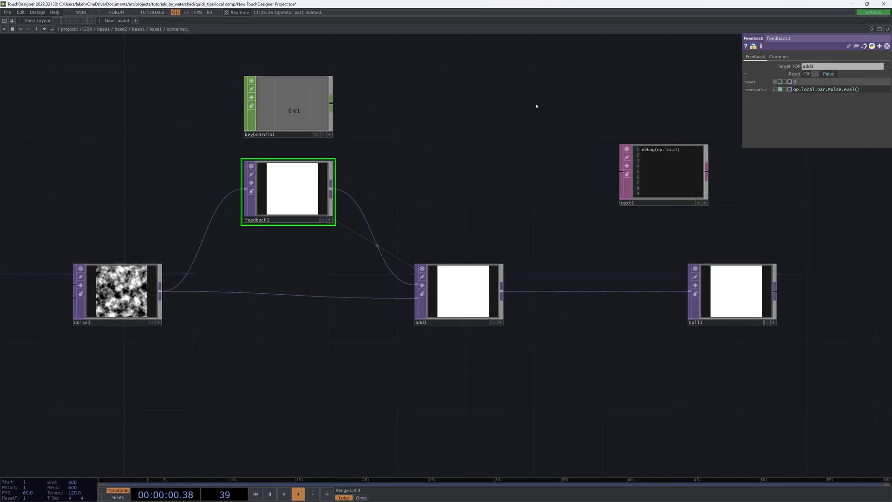
- Connect a Count CHOP to keyboardin1, set its Limit Maximum to 5, and align it with keyboardin1
drag(534, 106, 535, 153)
click(333, 153)
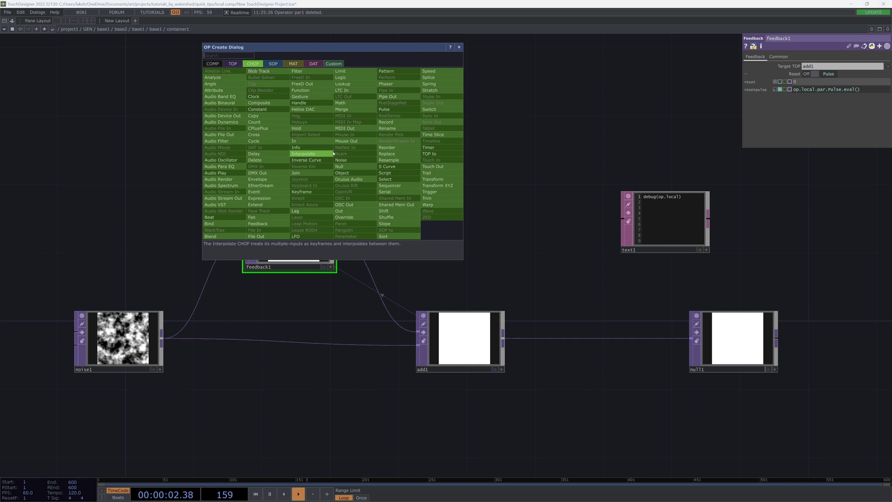
click(254, 121)
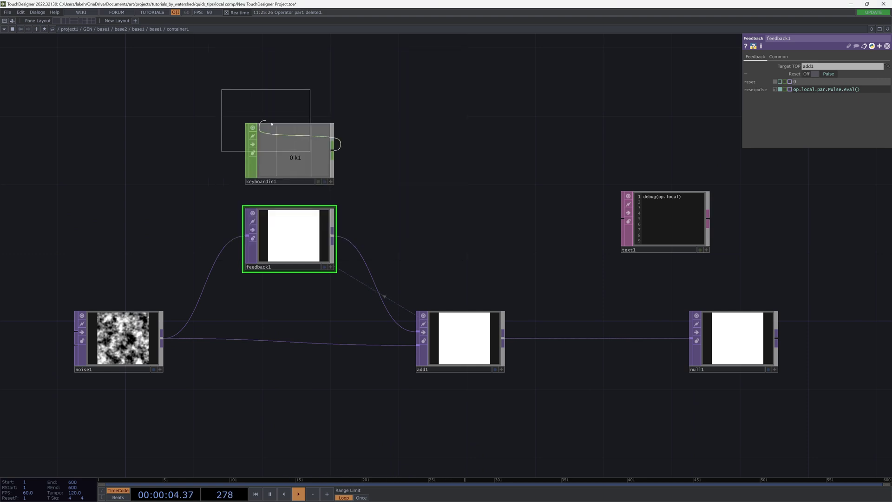
click(400, 156)
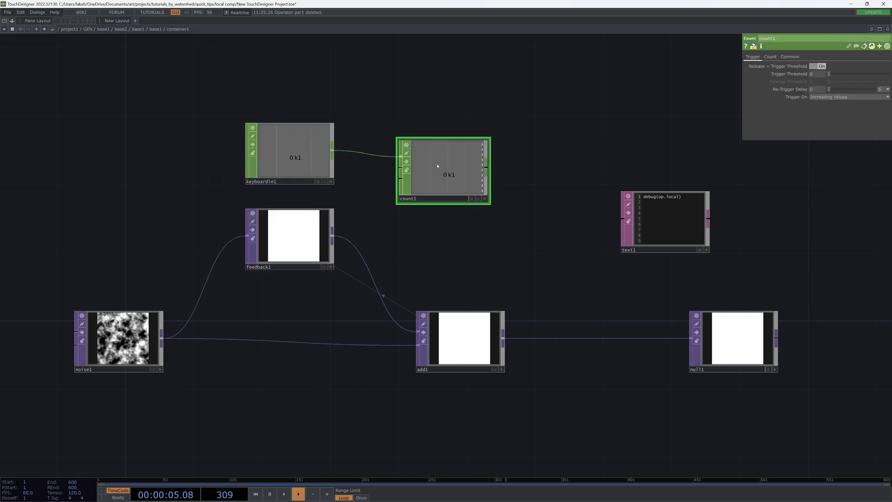
click(770, 56)
drag(820, 81, 778, 85)
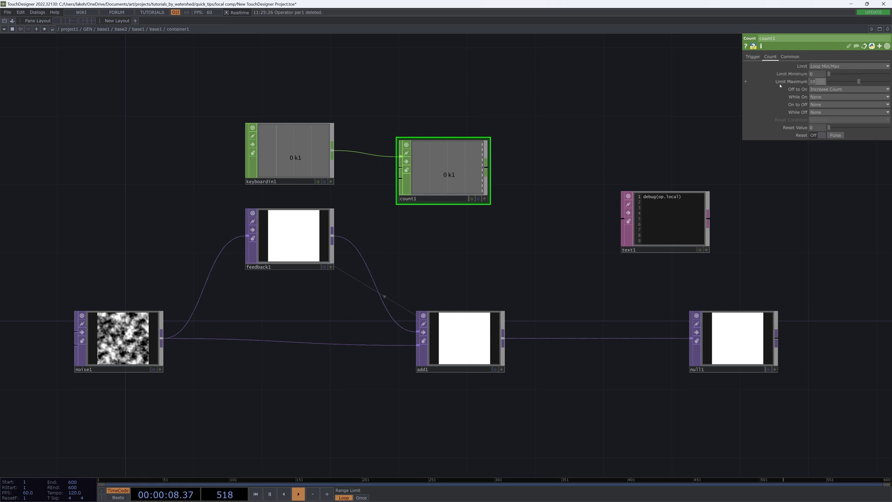
text(5)
key(Return)
drag(442, 170, 441, 152)
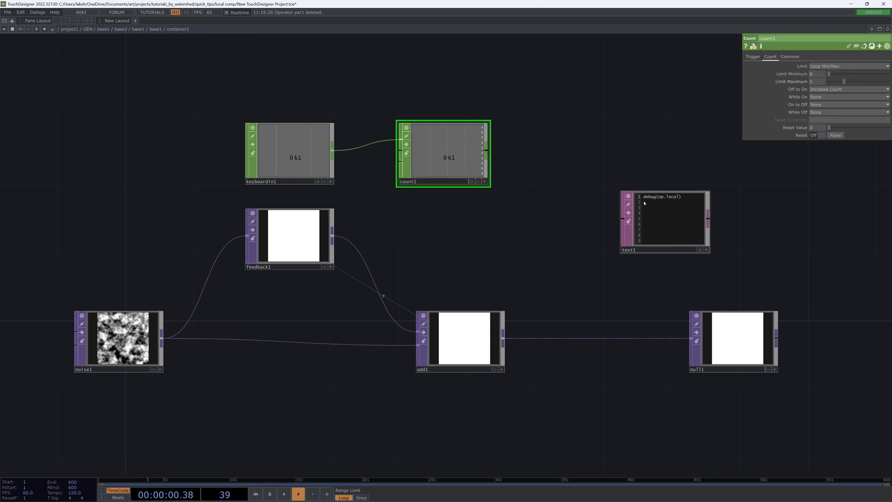
- Rearrange the network with text1 above the CHOPs, null1 farther from add1, and count1 directly above add1
drag(651, 209, 432, 71)
drag(613, 242, 562, 245)
drag(661, 339, 712, 339)
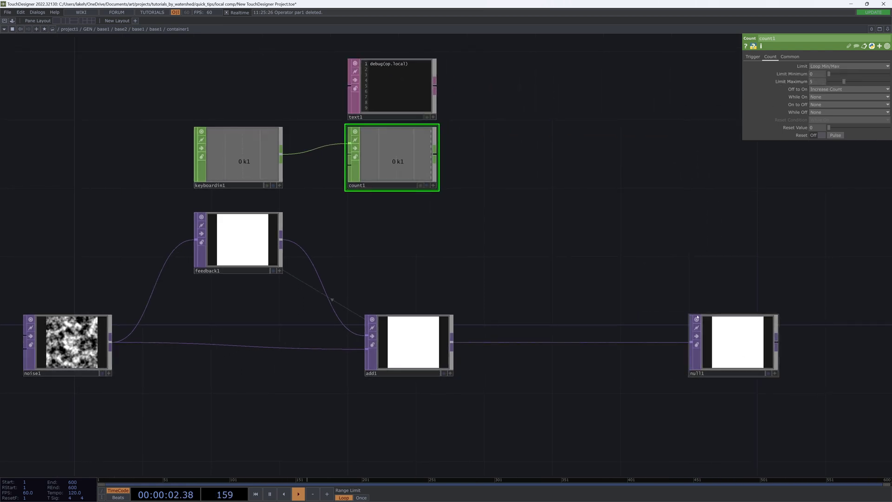
drag(562, 241, 543, 234)
drag(393, 137, 403, 222)
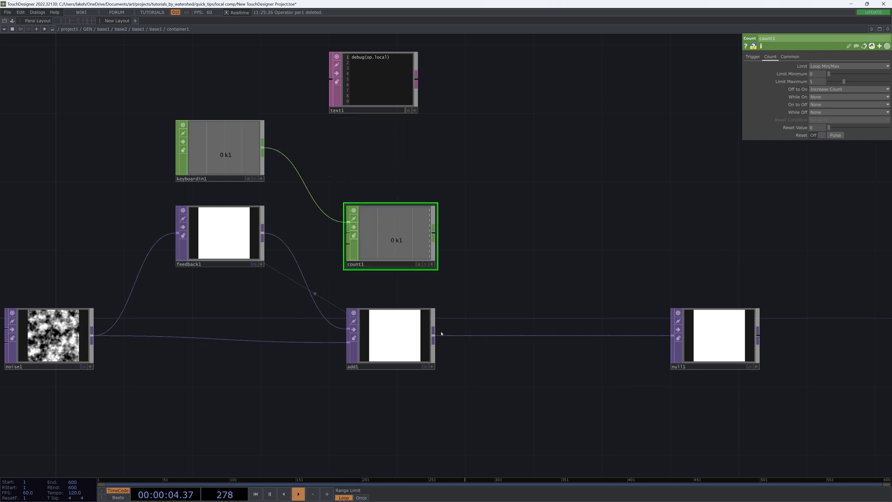
- Insert a Level TOP between add1 and null1
key(Tab)
text(lev)
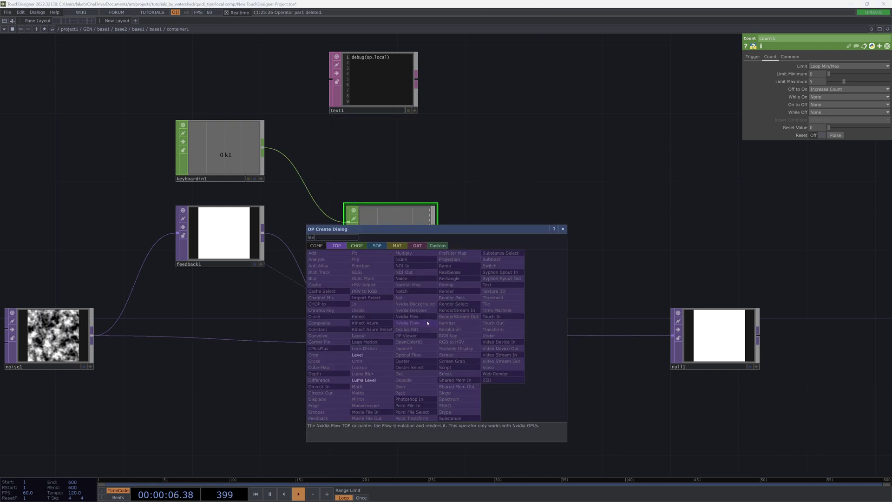
key(Return)
click(510, 338)
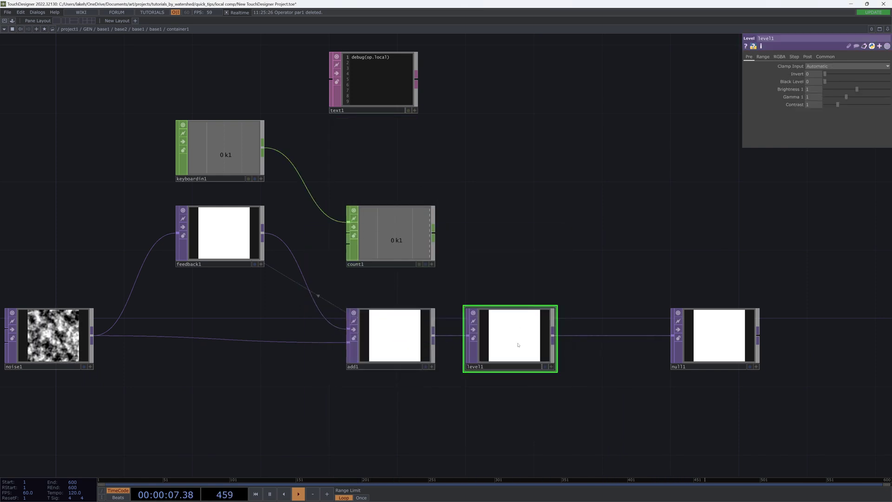
- Reference count1's k1 channel in level1's Opacity and complete the expression as op('count1')['k1']/5
click(809, 57)
drag(394, 240, 762, 93)
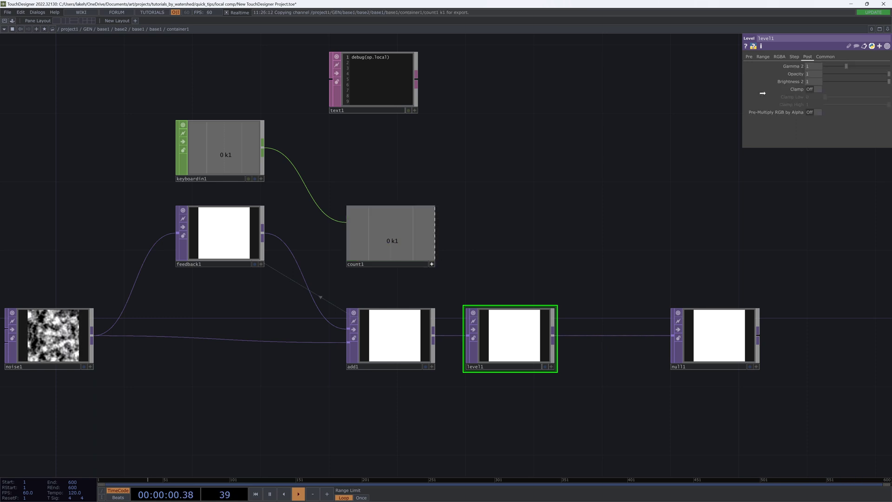
drag(813, 73, 813, 74)
click(810, 74)
click(800, 74)
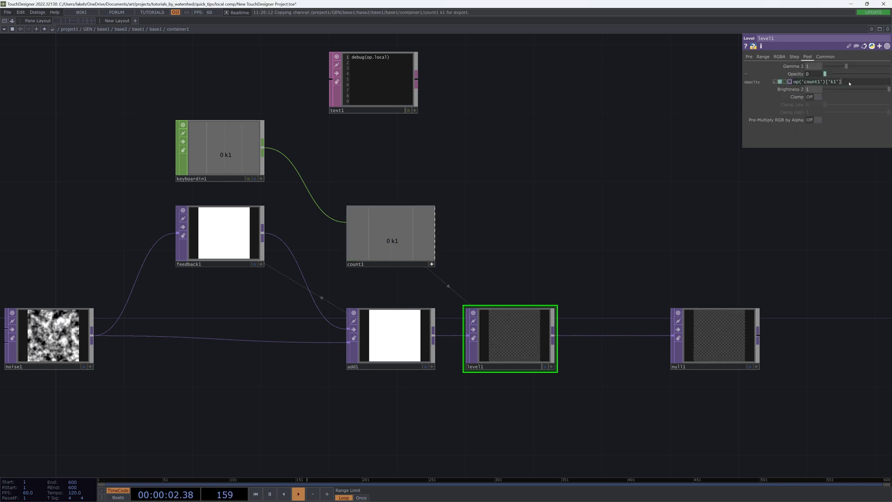
key(Return)
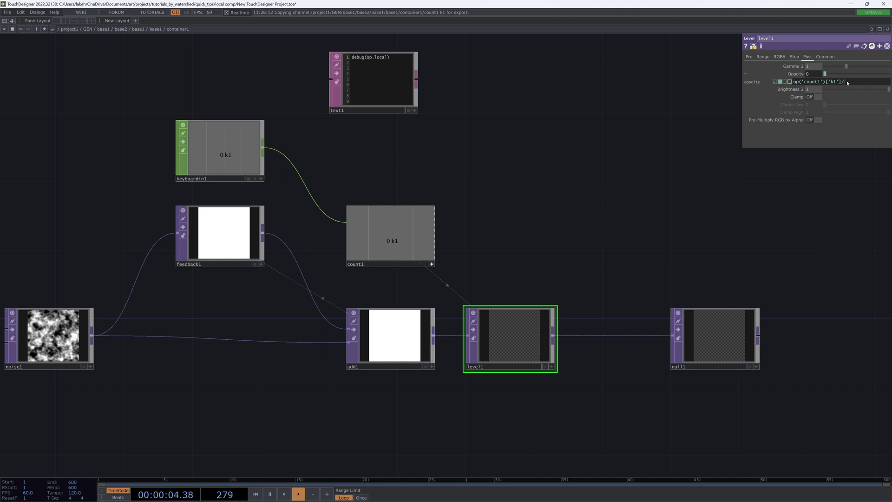
key(Return)
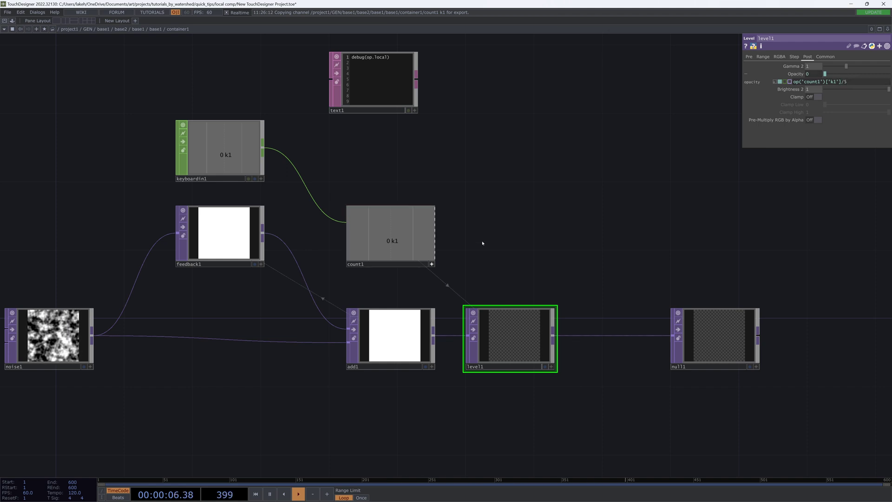
- Test how repeated triggers of keyboard key 1 advance count1 and drive level1's opacity
key(1)
key(1)
key(1)
key(1)
key(1)
key(1)
key(1)
key(1)
key(1)
key(1)
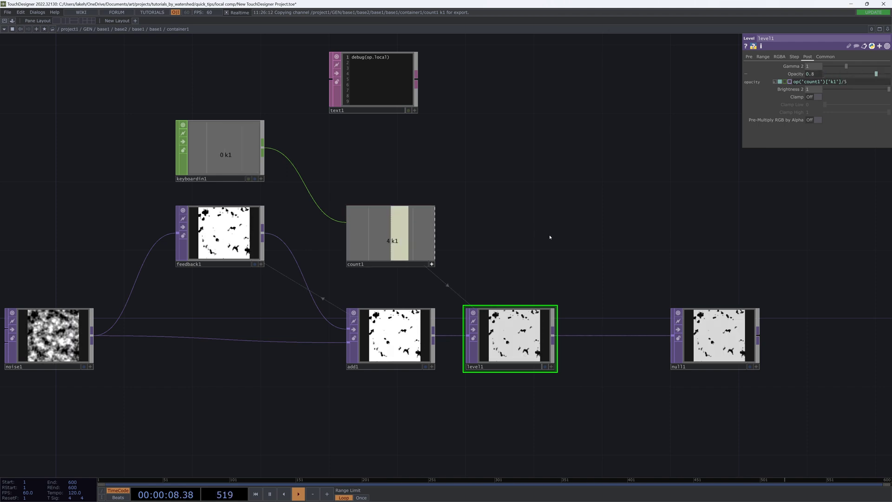
key(a)
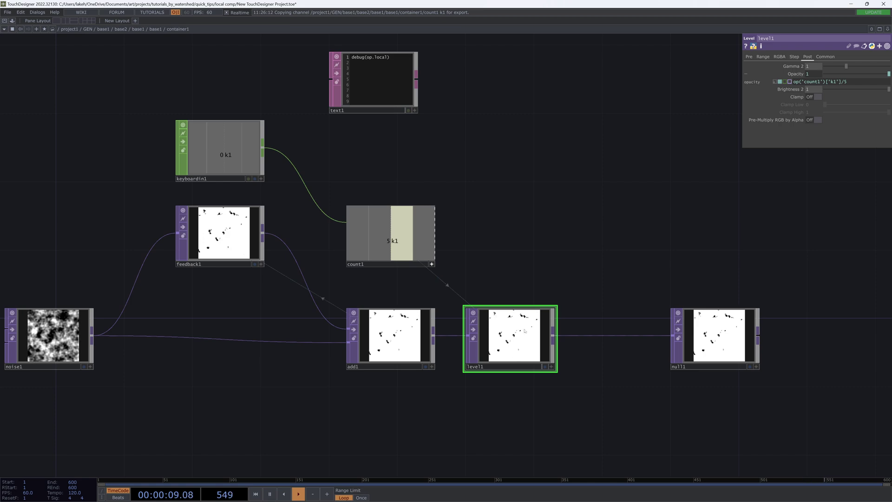
- Display null1's output in the network background and cycle count1 through its range to check the opacity steps
click(749, 366)
key(a)
key(a)
key(a)
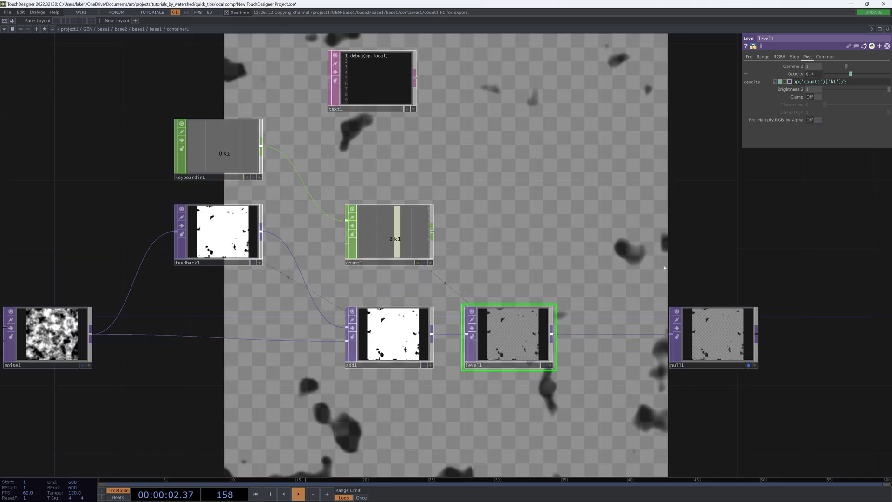
key(a)
key(a)
key(a)
key(a)
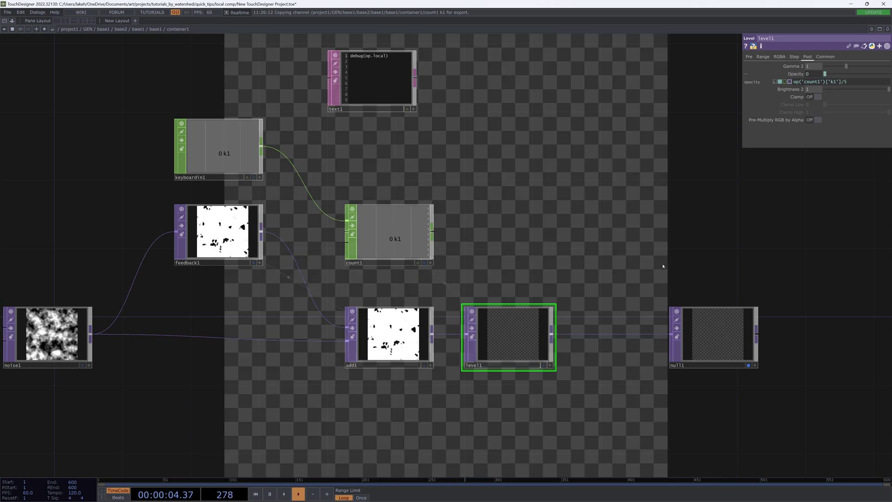
key(a)
key(a)
key(a)
key(a)
key(a)
key(a)
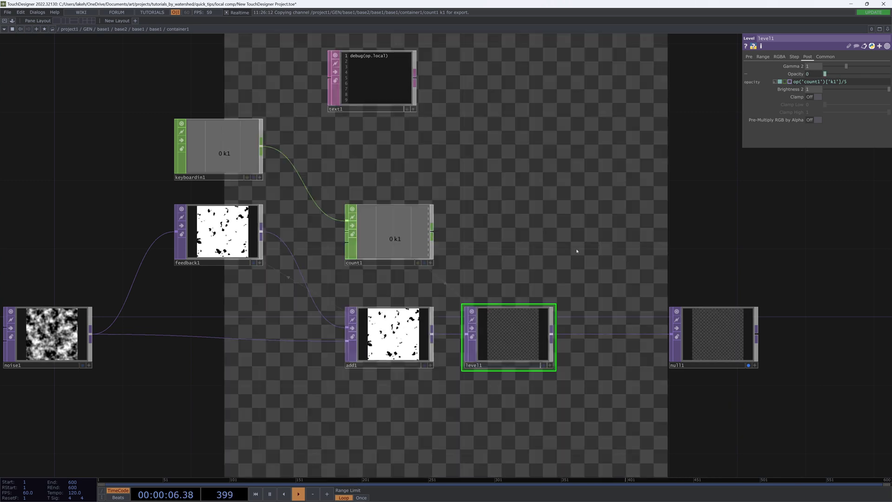
- Set keyboardin1's Keys to 2 and update level1's Opacity expression to op('count1')['k2']/5
click(402, 239)
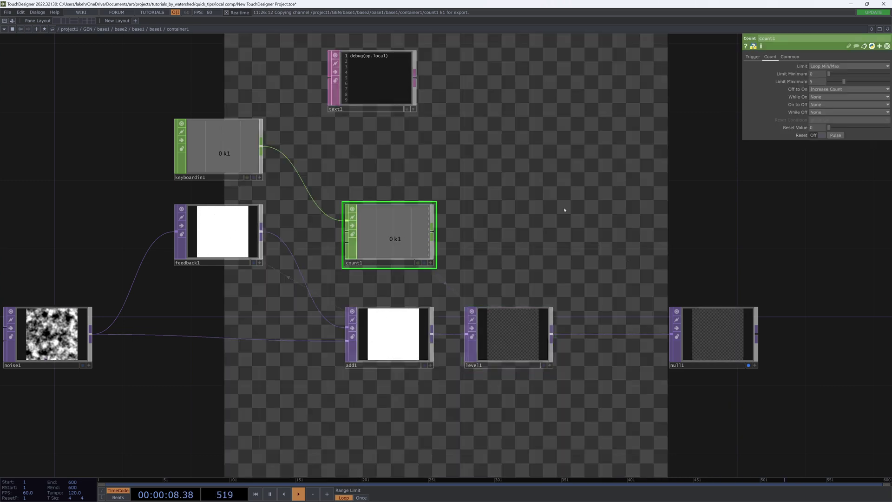
click(246, 153)
click(839, 74)
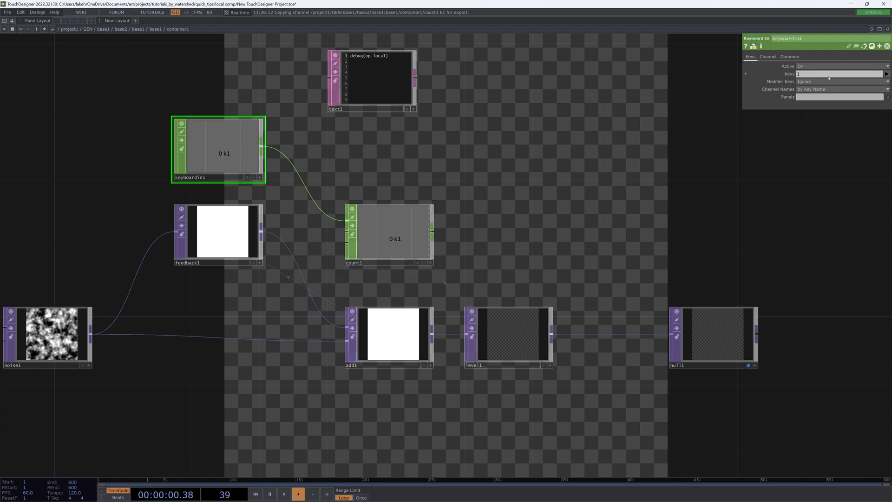
text(2)
key(Return)
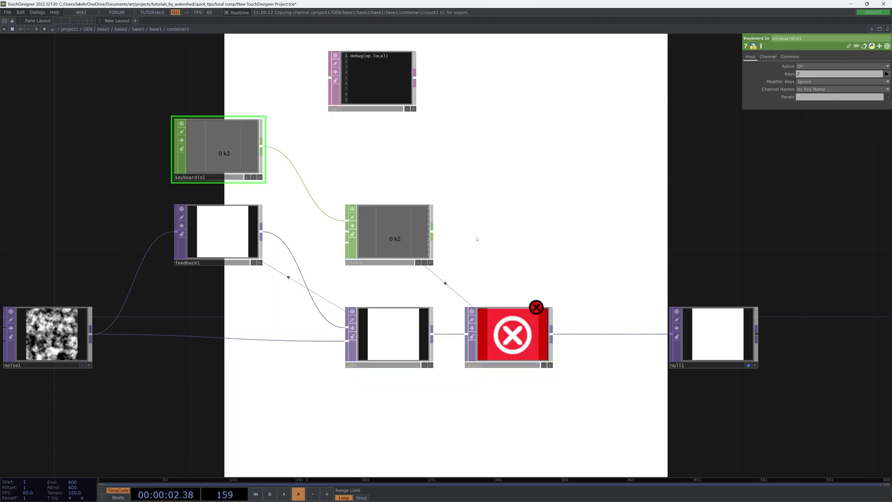
click(509, 334)
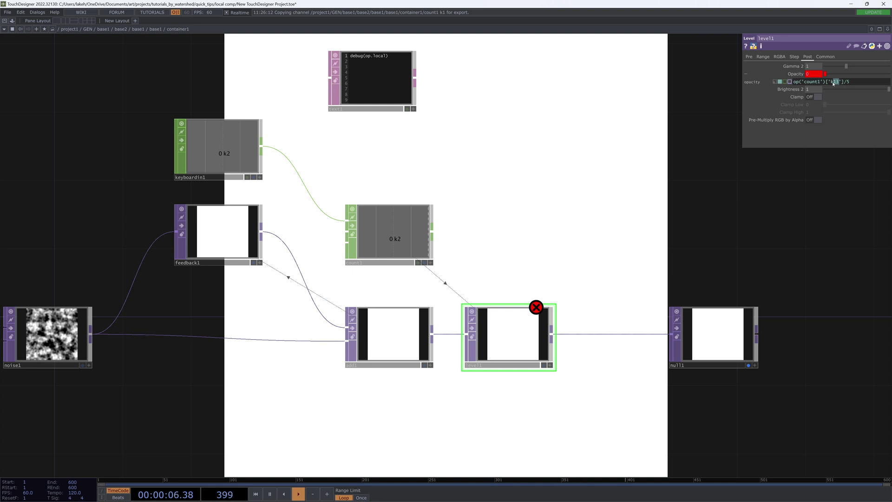
key(Return)
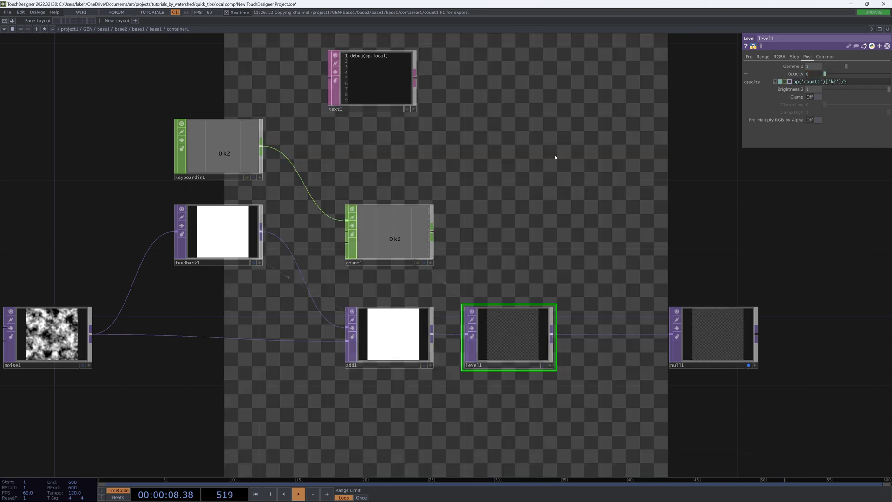
- Test the opacity steps of null1's output by repeatedly triggering keyboard key 2
key(2)
key(2)
key(2)
key(2)
key(2)
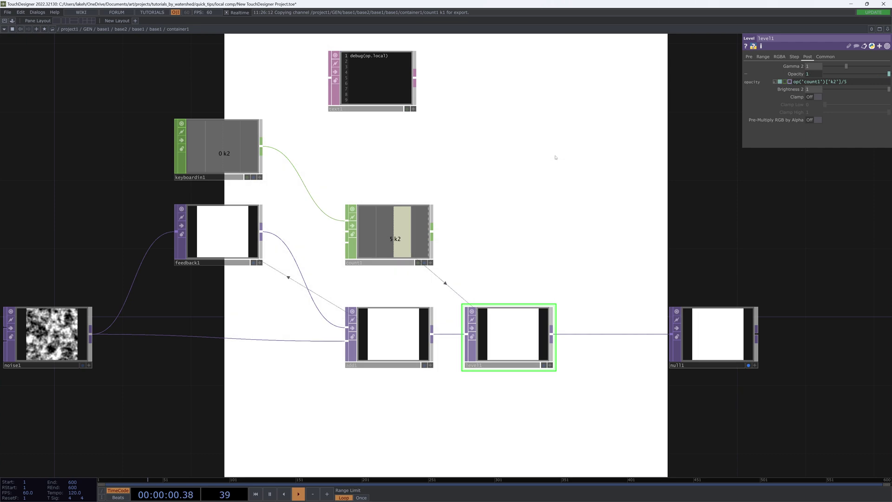
key(2)
key(2)
key(2)
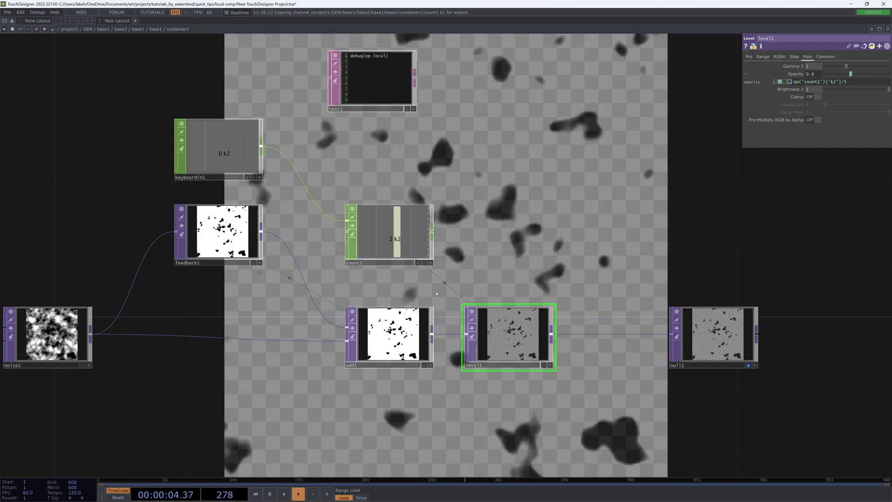
- Set count1's Reset Pulse expression to op.local.par.Pulse.eval() and test the reset and count with keyboard keys 1 and 2
click(418, 253)
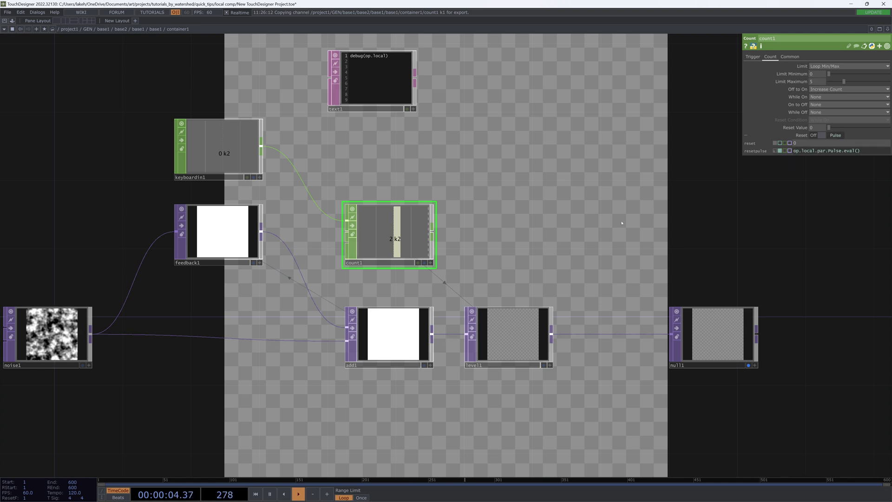
key(1)
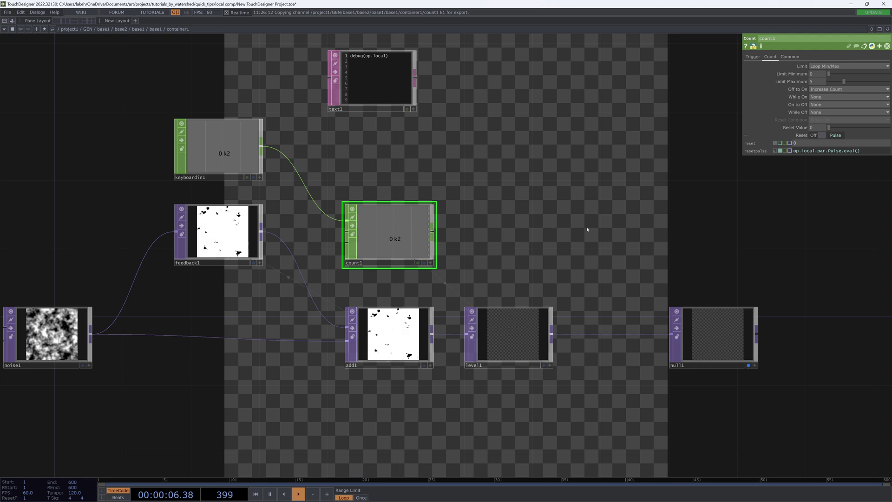
key(2)
key(2)
key(2)
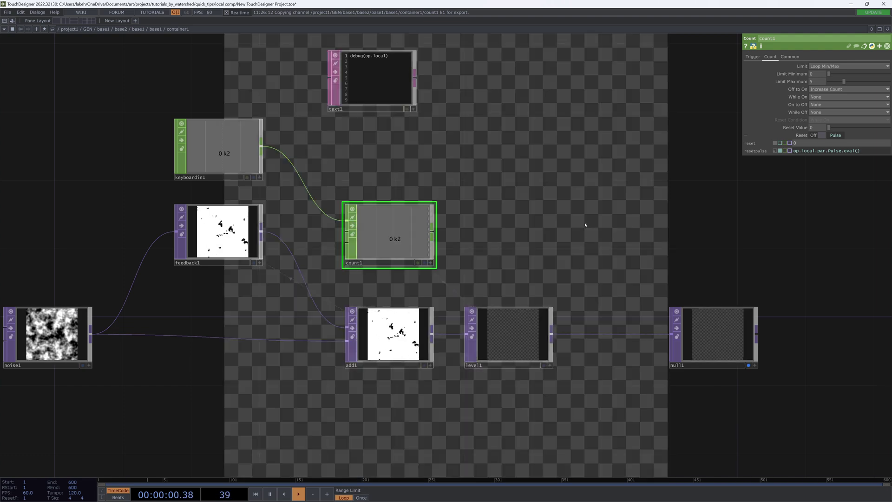
- Go back up to the network inside GEN's base1 and inspect feedback1's Reset Pulse expression
key(u)
key(u)
key(u)
key(u)
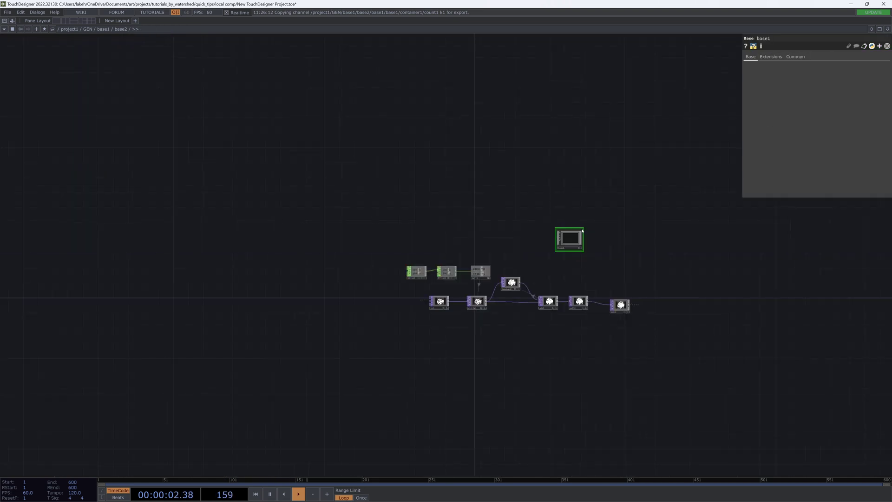
key(u)
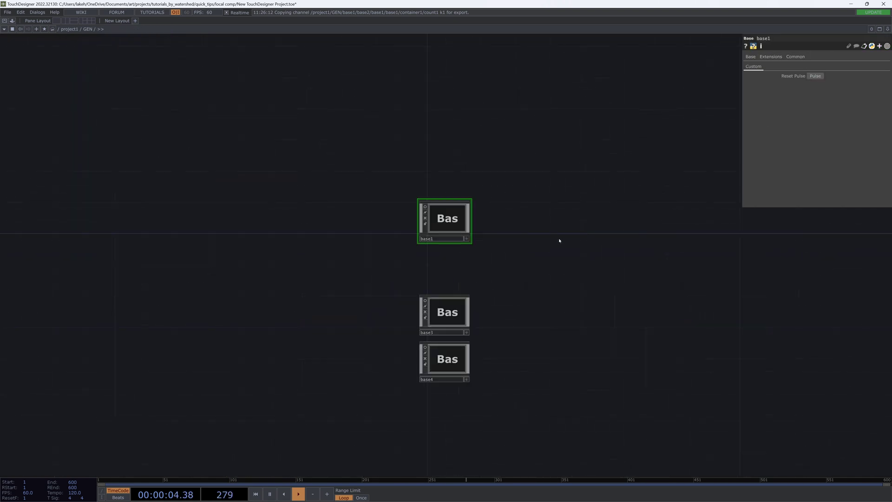
key(u)
key(i)
key(i)
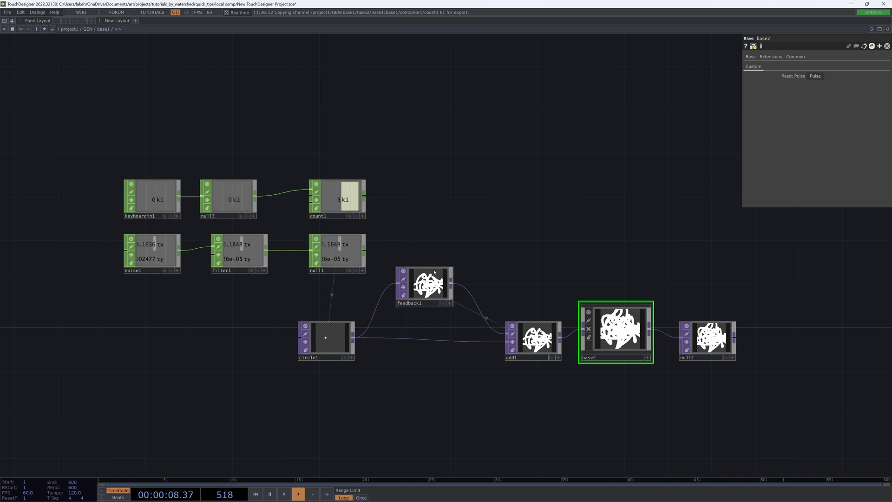
click(430, 287)
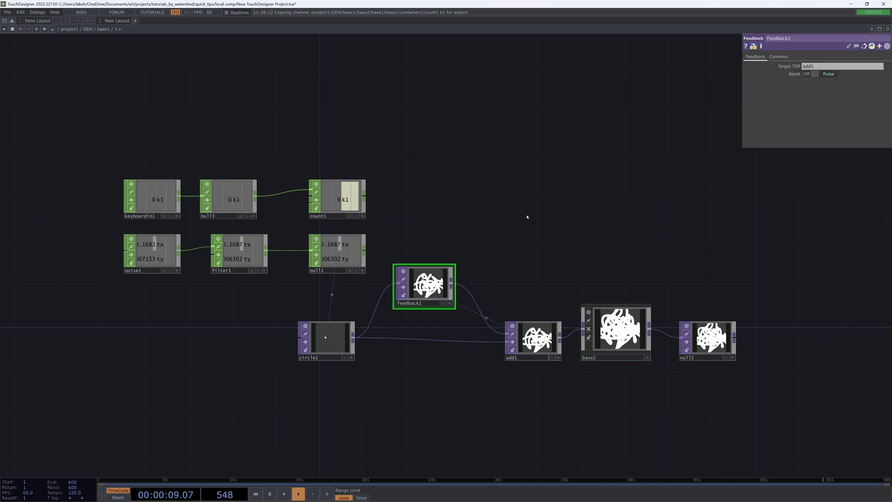
click(793, 75)
drag(874, 90, 685, 102)
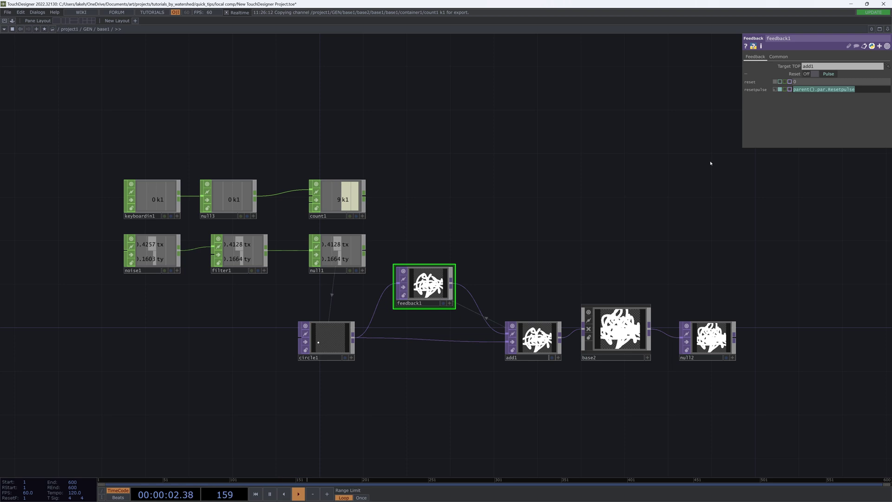
- In GEN, set base1's Reset Pulse expression to op.local.par.Pulse.eval() and move base1 closer to base3
key(u)
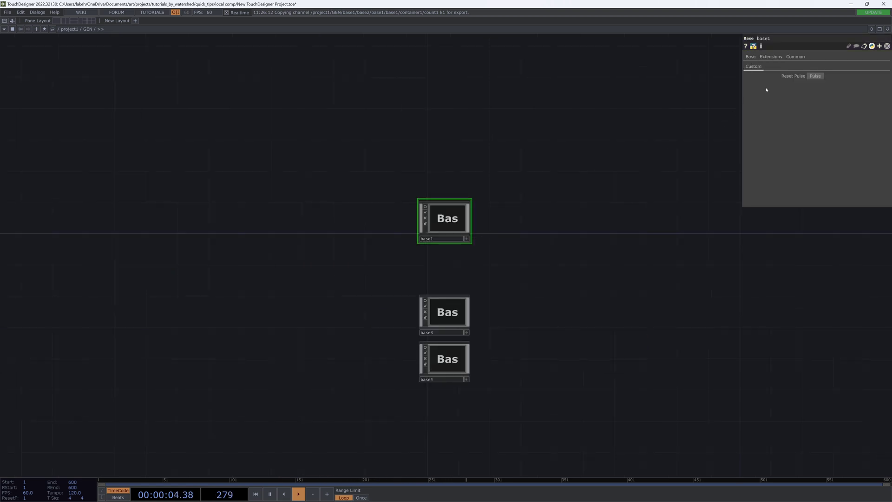
click(789, 76)
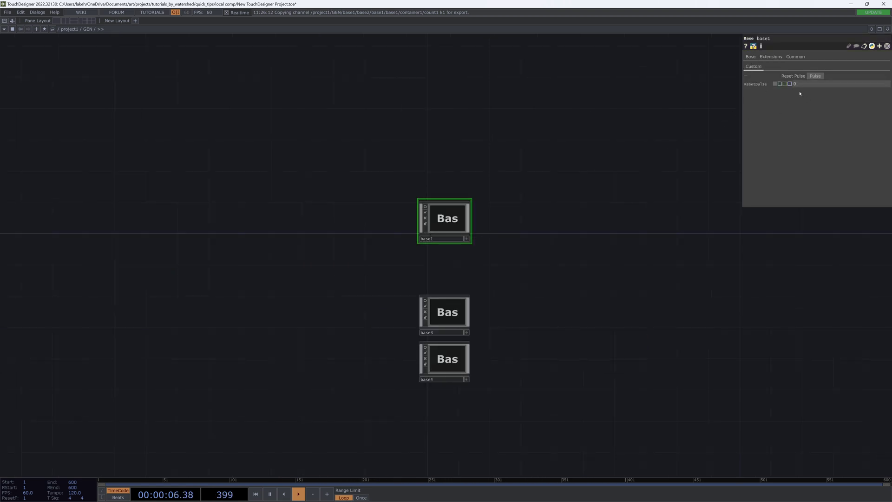
text(op.)
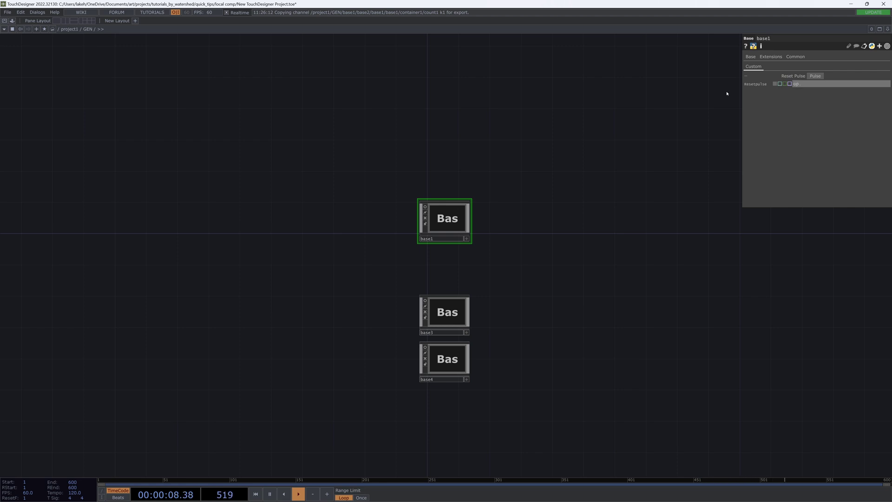
text(p)
text(par.Pulse.eval()
key(Return)
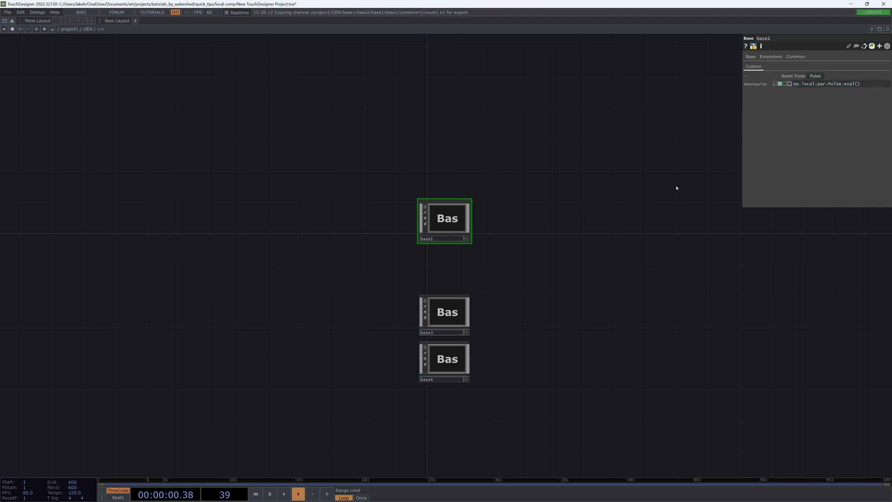
drag(452, 233, 452, 249)
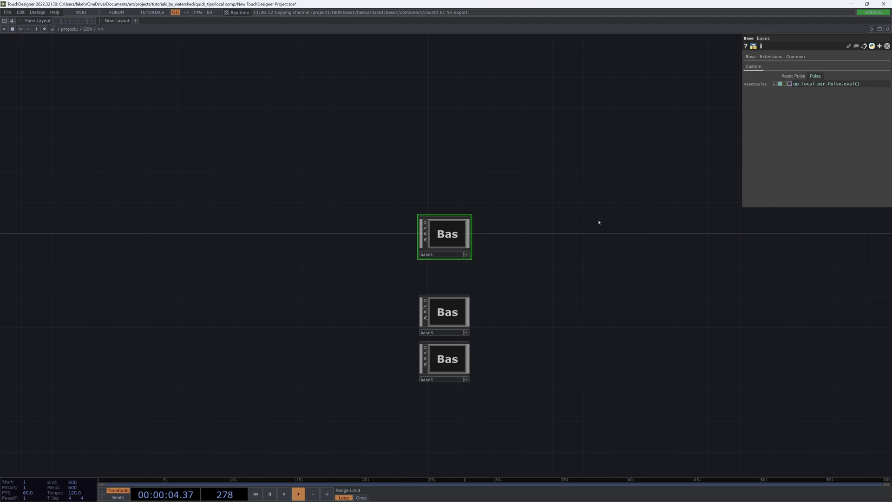
- Enter base1 and test the global feedback reset by repeatedly triggering keyboard key 1
key(i)
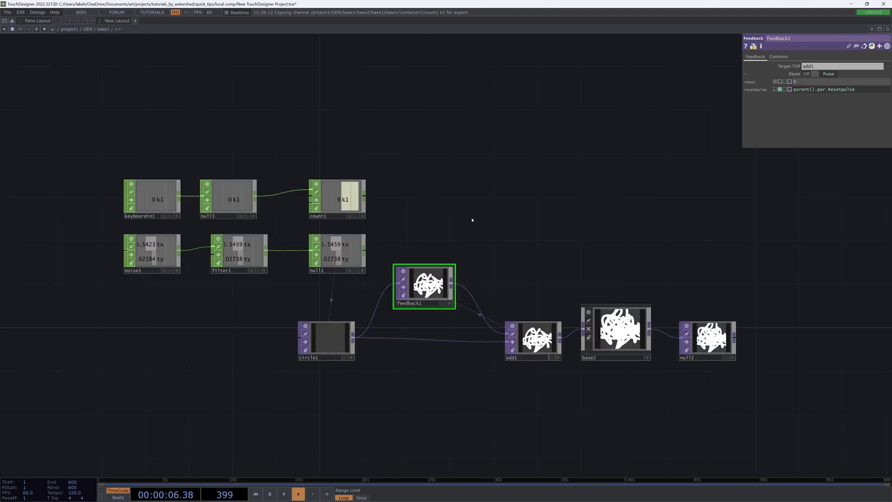
key(1)
key(1)
key(1)
key(1)
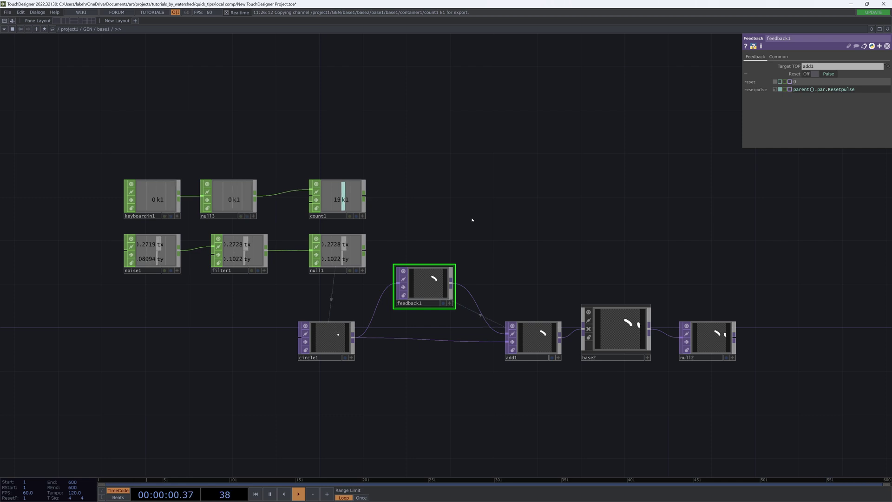
- Return to GEN and stack base3 and base4 directly beneath base1
key(u)
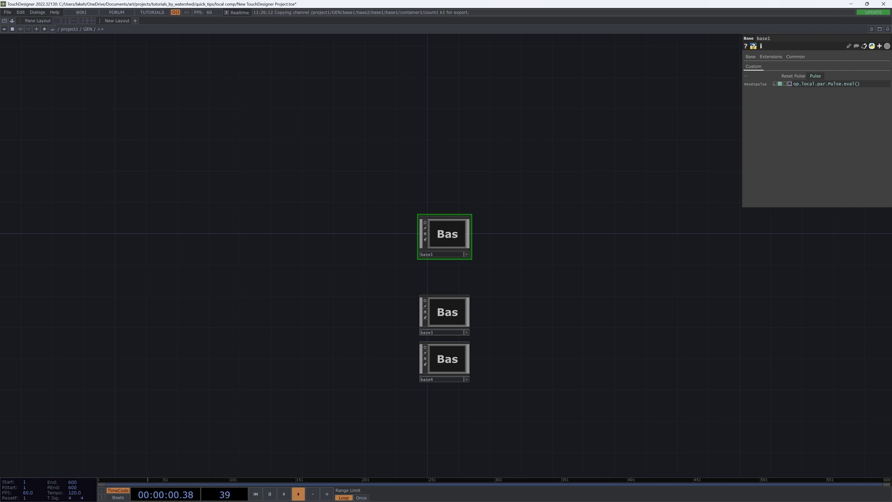
drag(502, 397, 441, 311)
drag(441, 311, 439, 278)
click(490, 196)
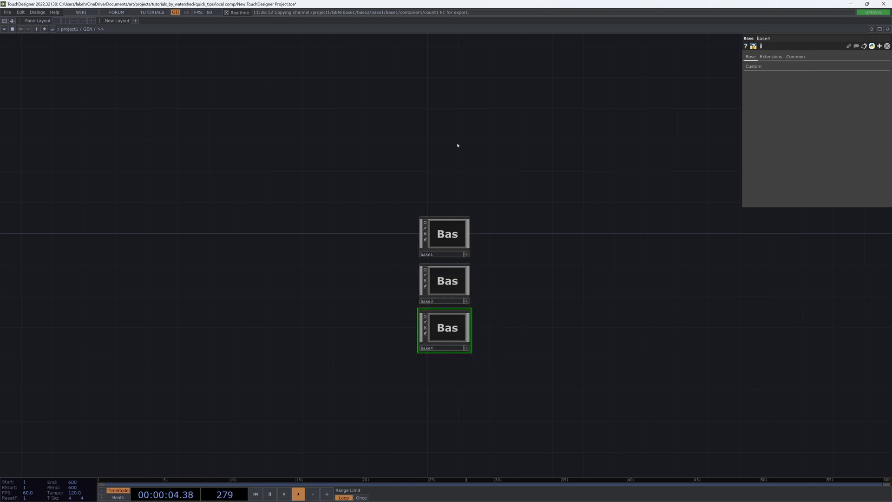